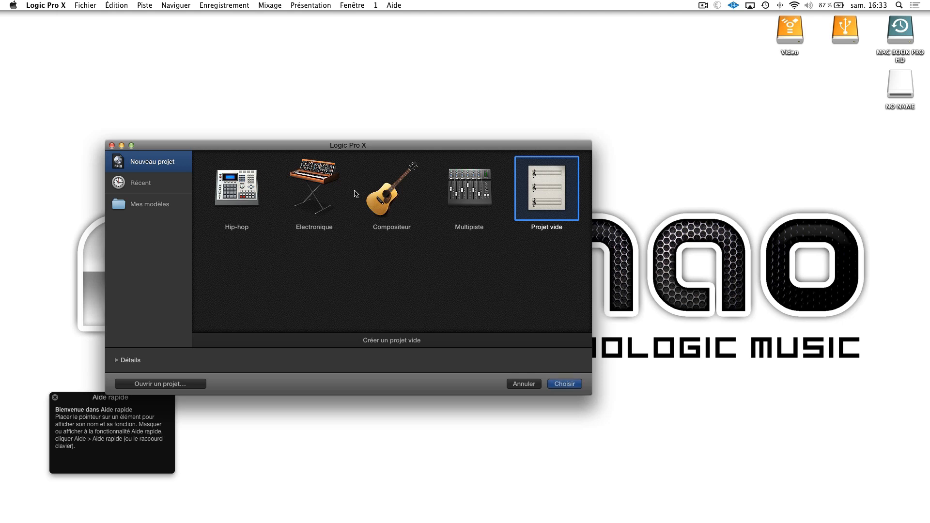
- Look through the new-project templates from Hip-hop to Projet vide, the saved models and the recent projects, ending on the new-project templates
left_click(252, 197)
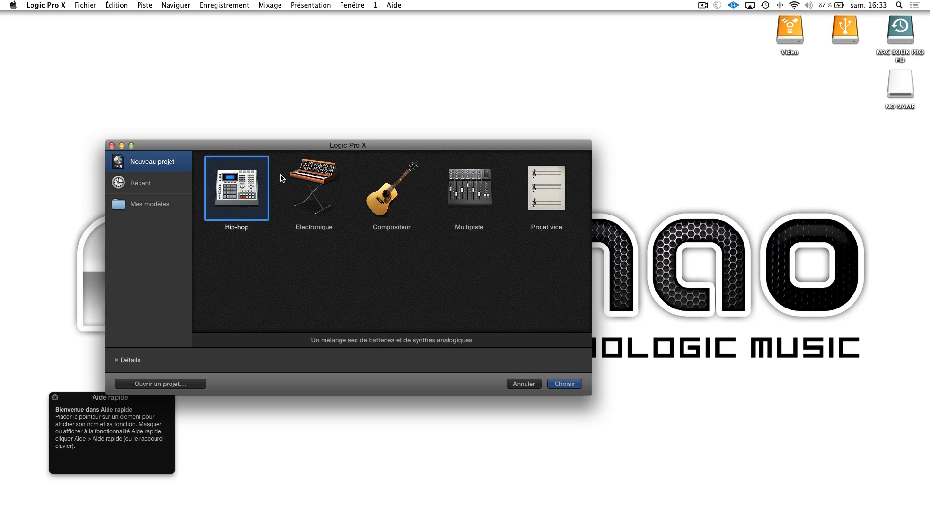
left_click(310, 179)
left_click(397, 187)
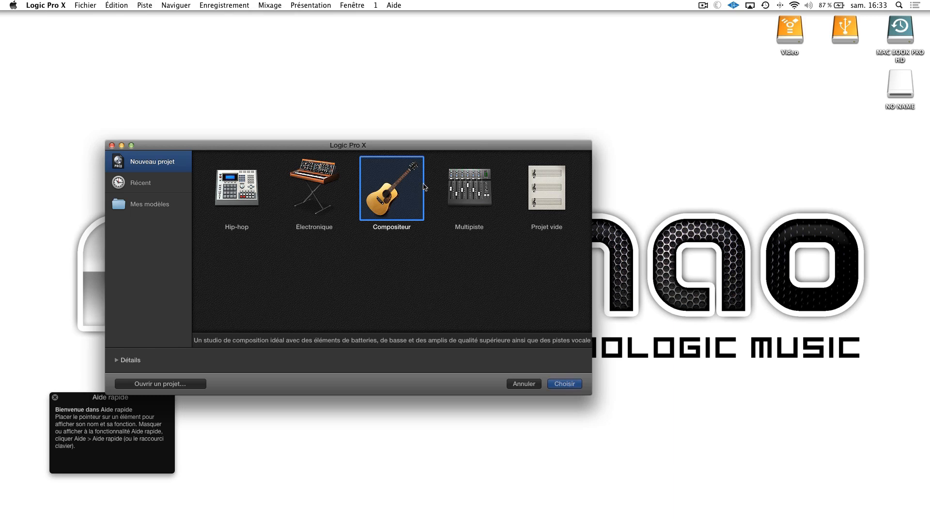
left_click(466, 188)
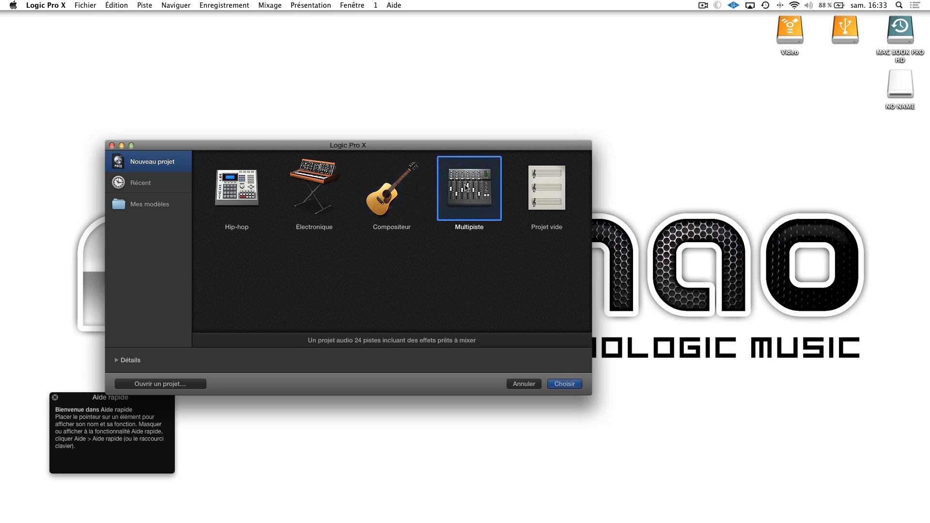
left_click(555, 175)
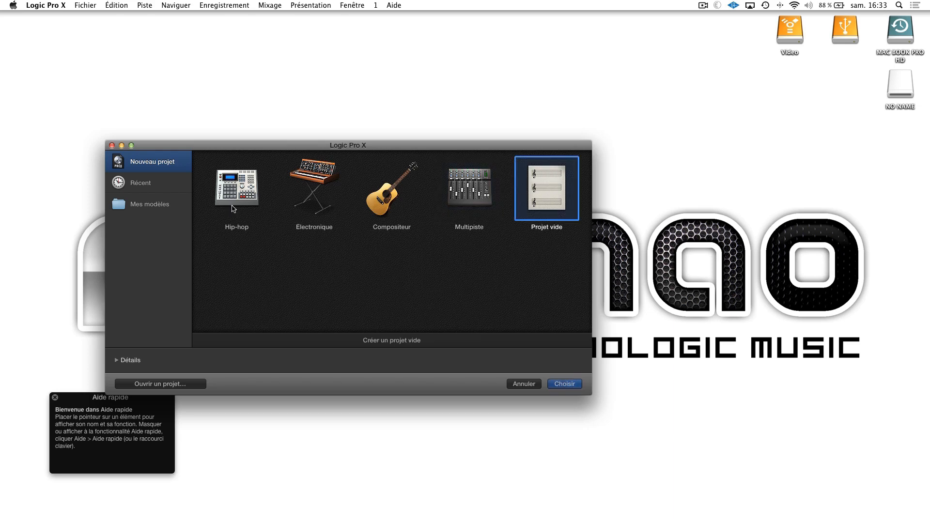
left_click(144, 205)
left_click(164, 182)
left_click(164, 168)
- Create an empty project with one Drummer track
double_click(555, 202)
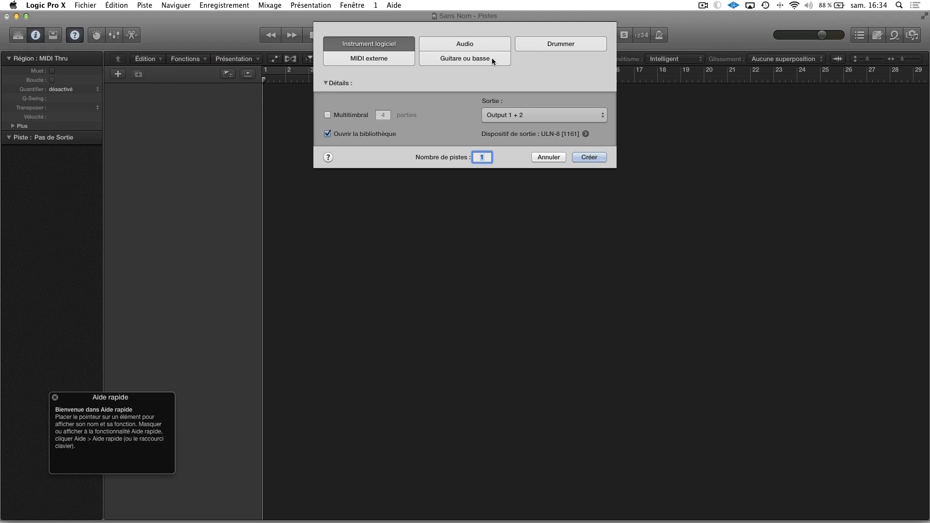
left_click(573, 48)
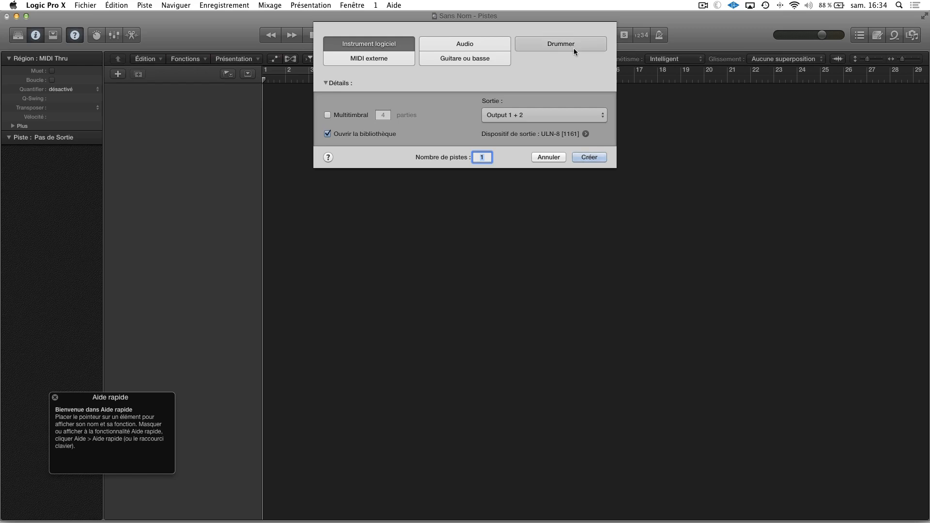
left_click(589, 157)
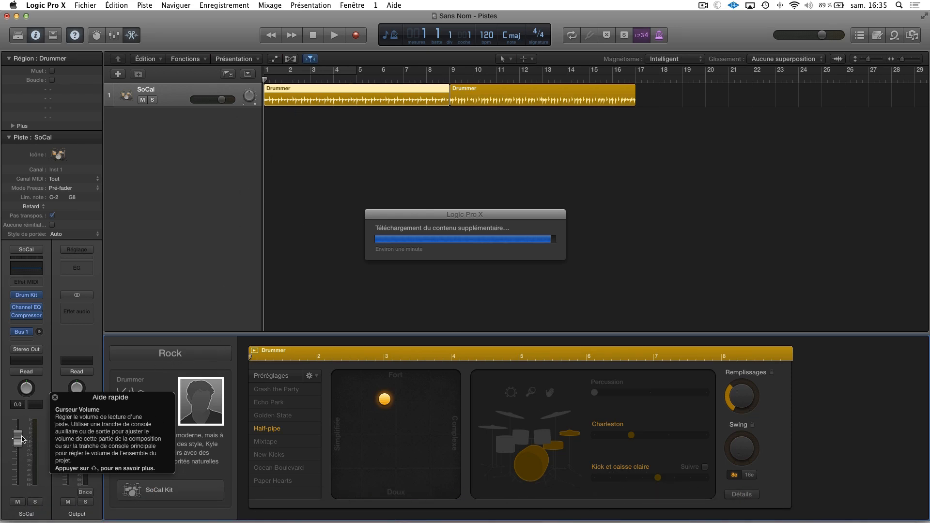
- Open the mixer and lower the SoCal channel to -7.0 dB, the reverb aux to -7.2 dB and Output to -7.4 dB
left_click(118, 36)
left_click_drag(202, 439, 240, 452)
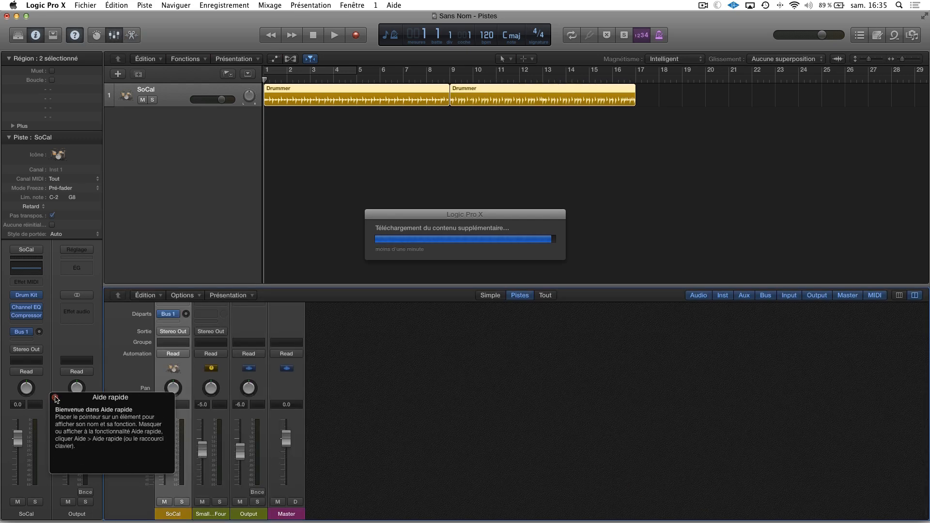
mouse_move(165, 438)
left_mouse_down()
mouse_move(165, 448)
mouse_move(202, 455)
mouse_move(165, 454)
left_mouse_up()
left_click_drag(240, 451, 246, 456)
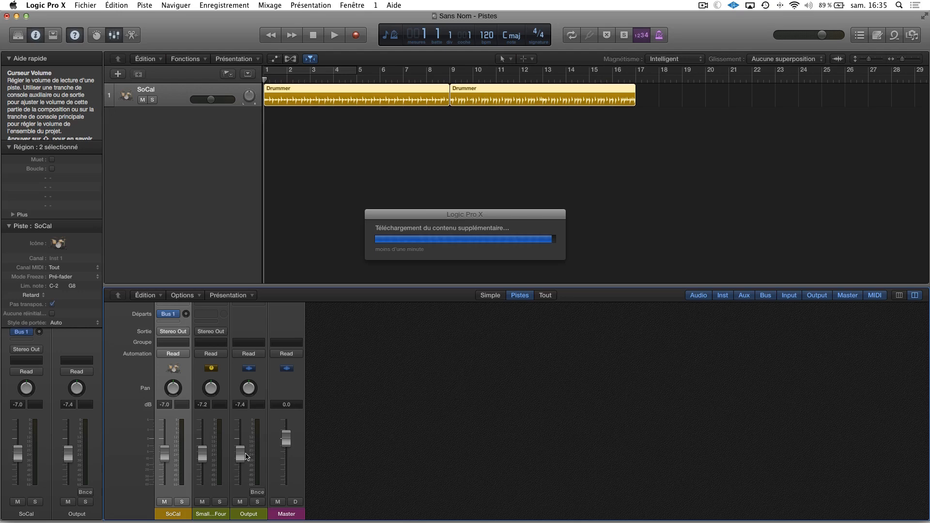
- Raise the Output volume to -4.3 dB during playback, return to the project start and close the mixer
key("space")
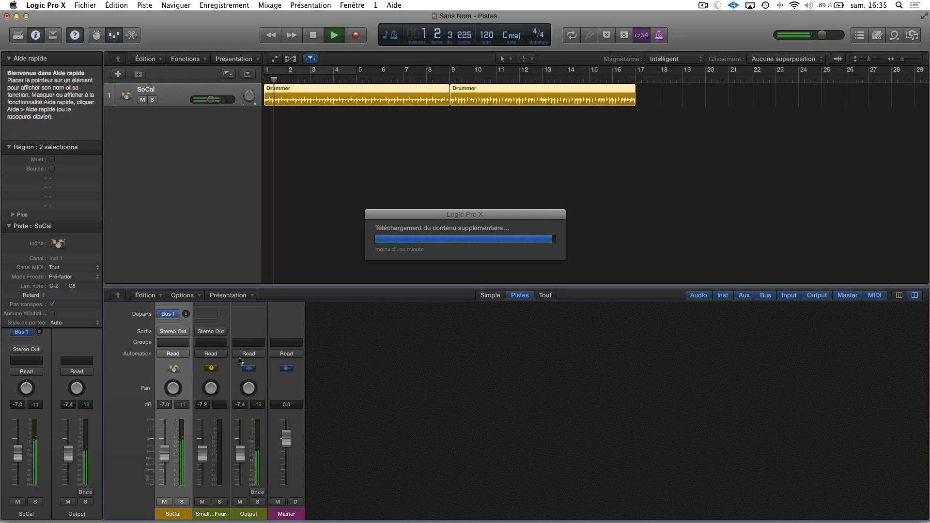
left_click_drag(239, 460, 239, 455)
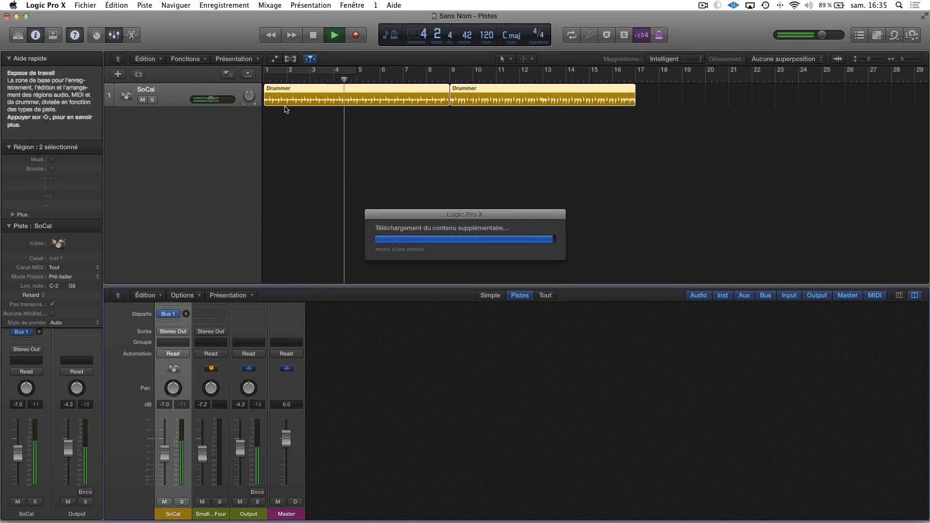
key("space")
key("Return")
left_click(115, 35)
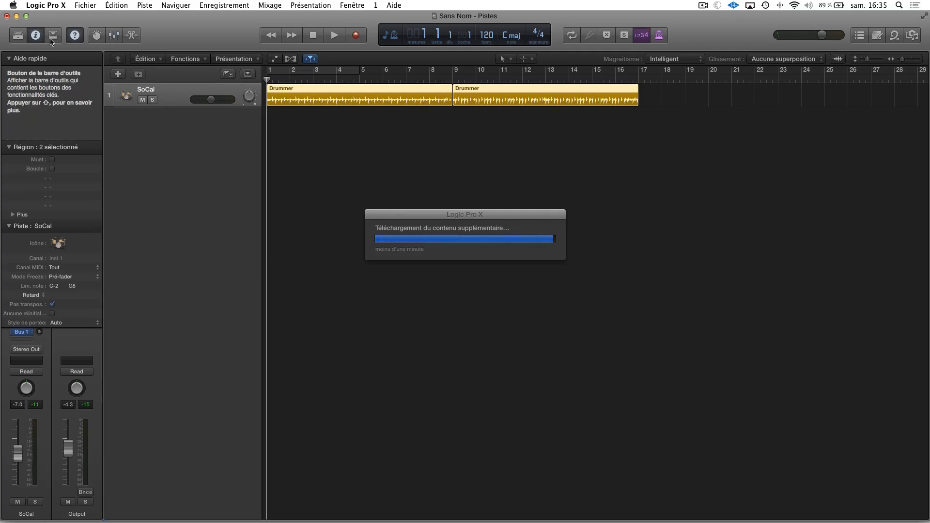
- Show and hide the library, the toolbar and the mixer one after another to preview these areas
left_click(18, 35)
left_click(19, 35)
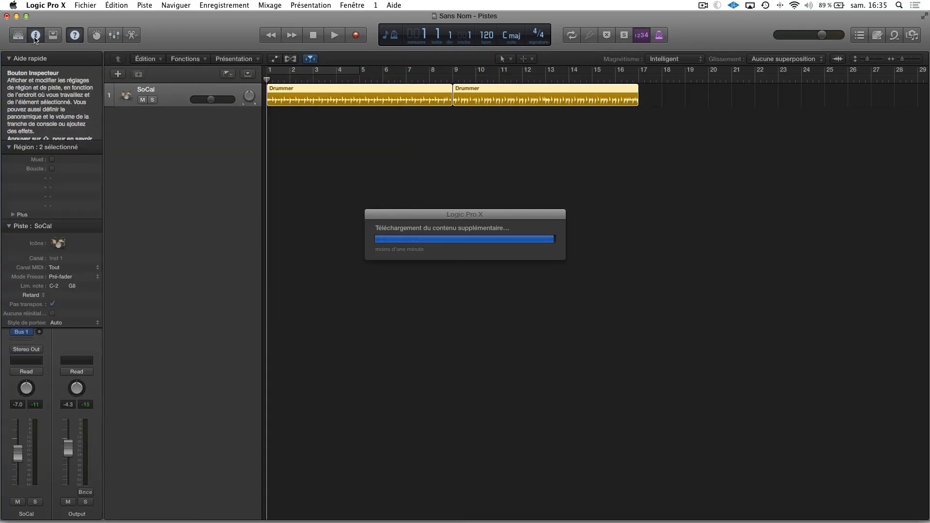
left_click(53, 35)
left_click(53, 36)
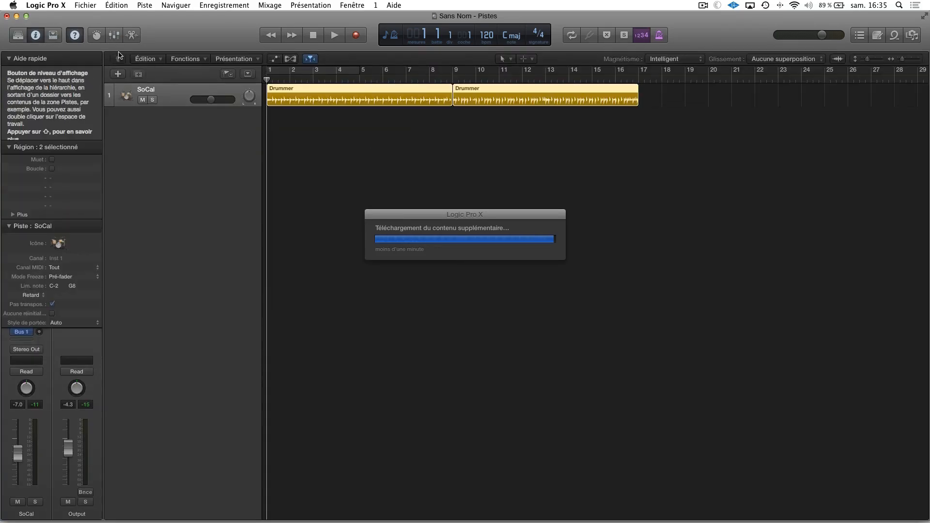
left_click(114, 35)
left_click(114, 35)
- Open the Drummer editor and, during playback, browse the Alternatif, Compositeur and R&B drummers before returning to the Rock genre
left_click(131, 35)
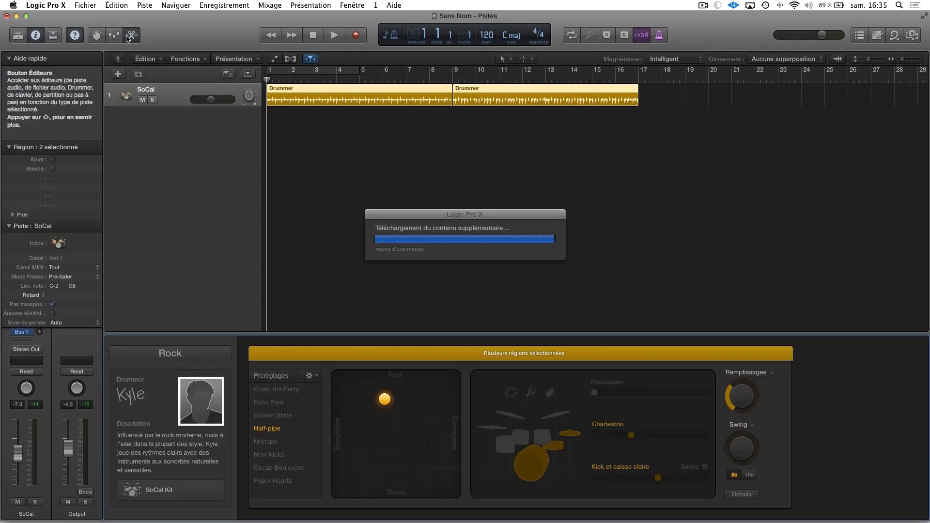
key("space")
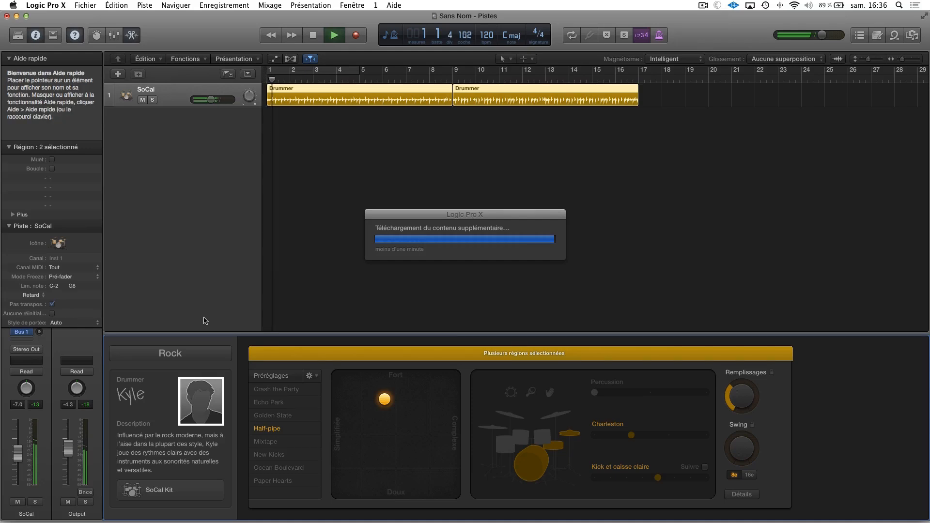
left_click(194, 356)
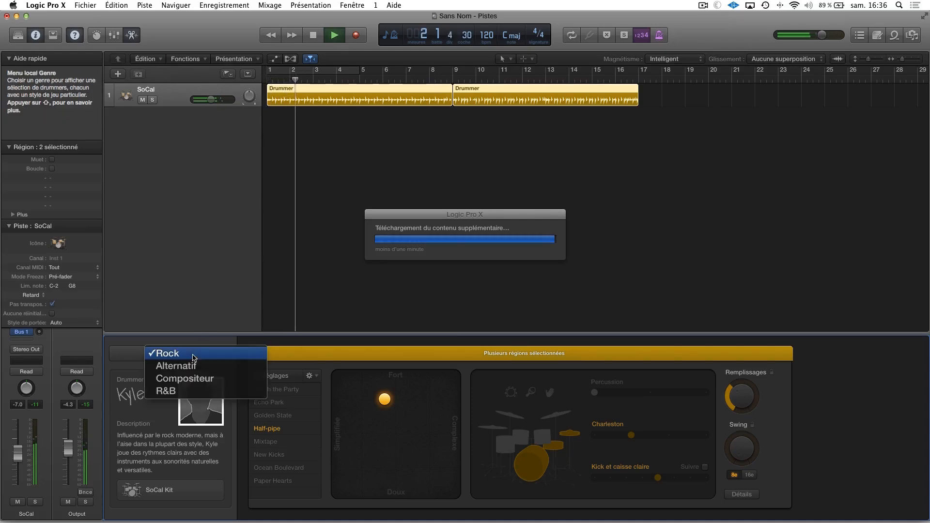
left_click(195, 367)
left_click(197, 361)
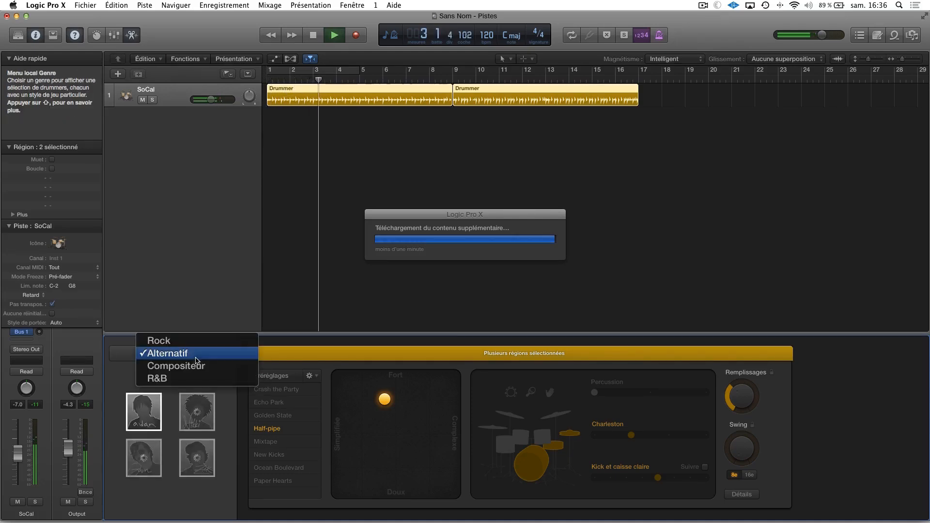
left_click(194, 367)
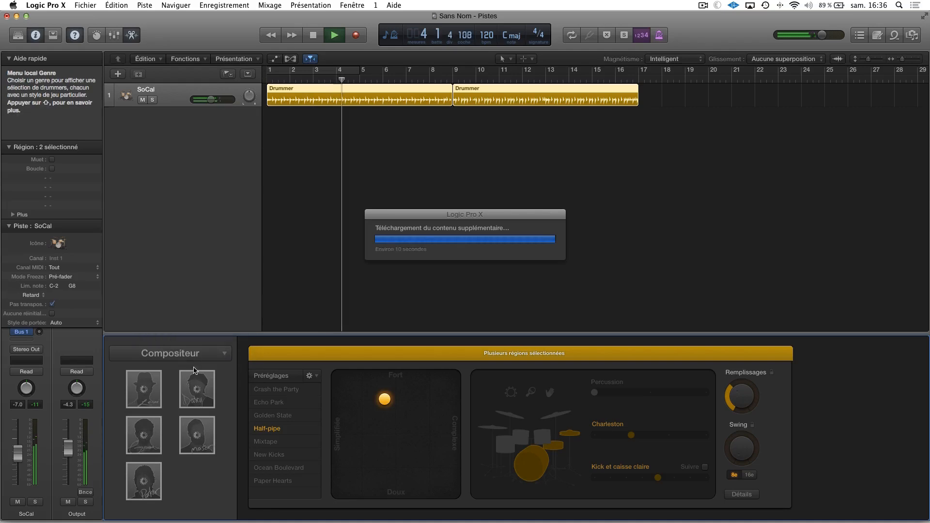
left_click(194, 355)
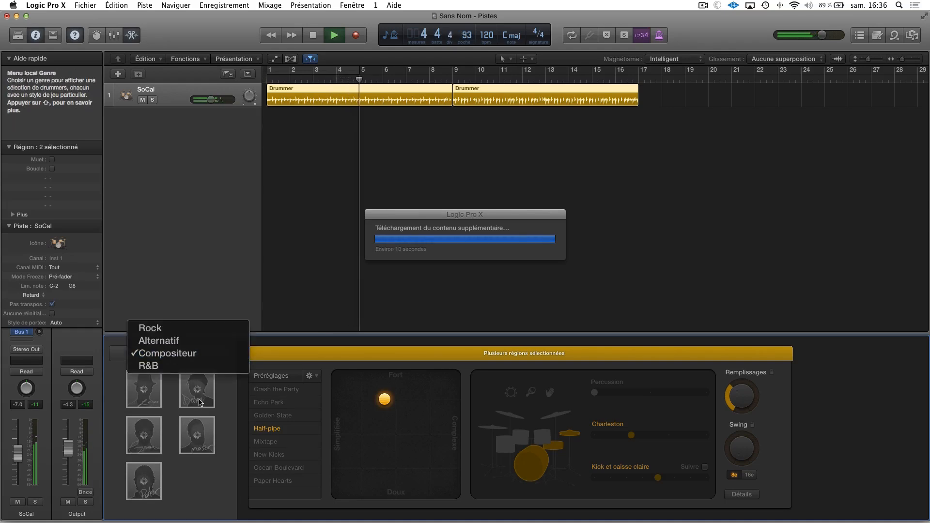
left_click(194, 367)
left_click(193, 355)
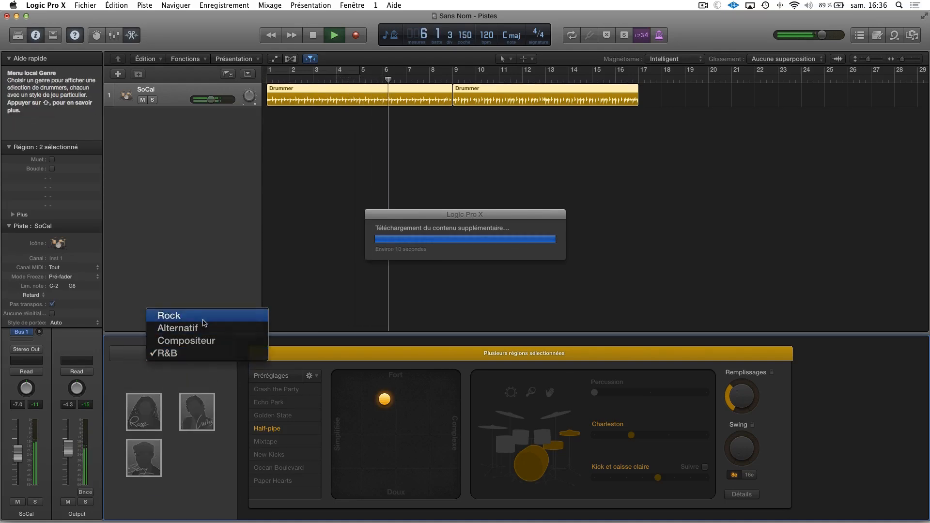
left_click(203, 319)
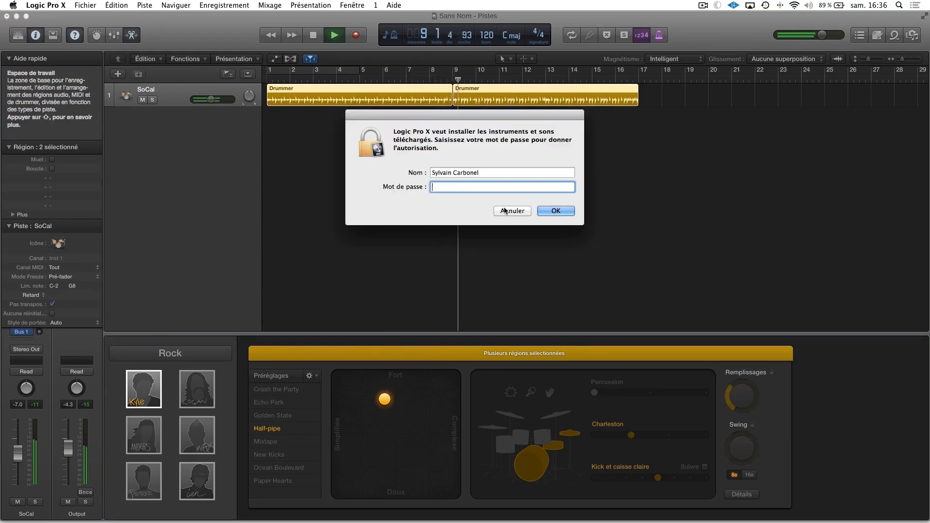
- Enter the account password and authorise the installation of the downloaded instruments and sounds
type("••")
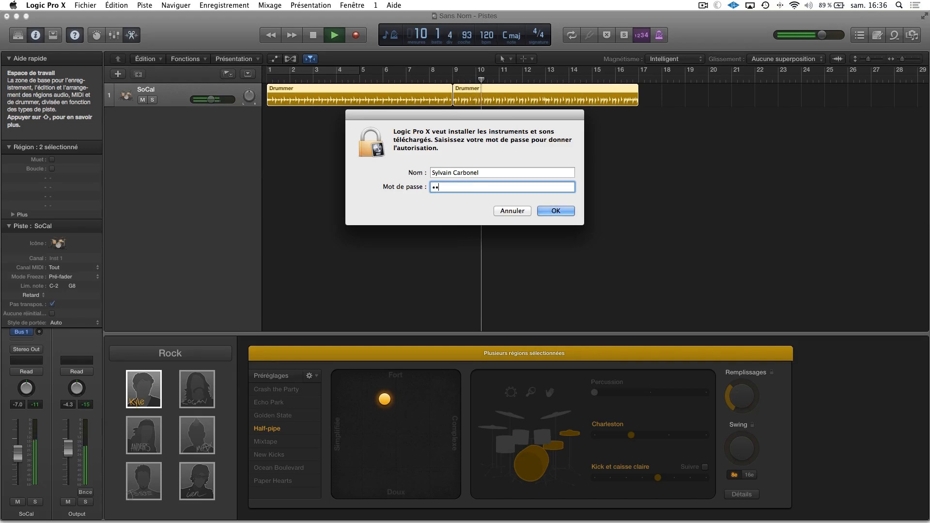
type("••••••")
key("Return")
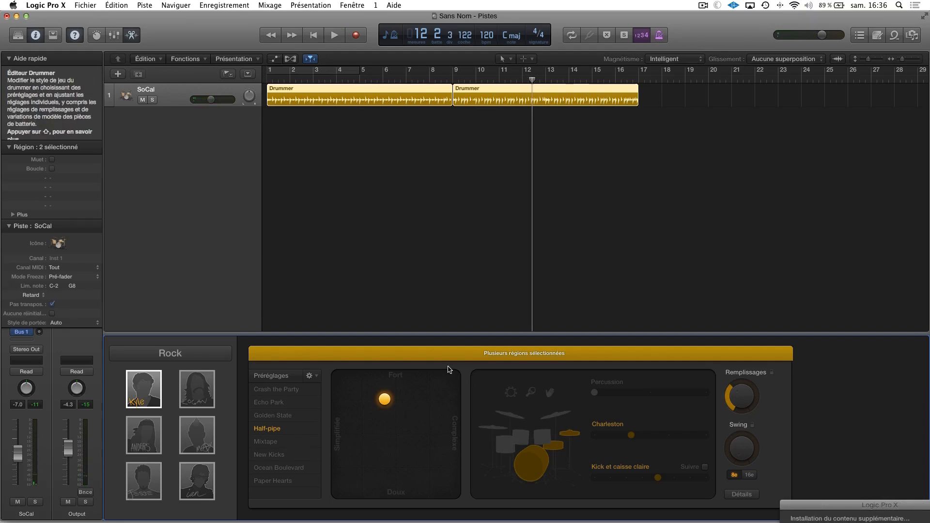
- Replay from the start while trying the drummer puck at the soft edge, the loud and simple corner, and the complex edge
key("Return")
key("space")
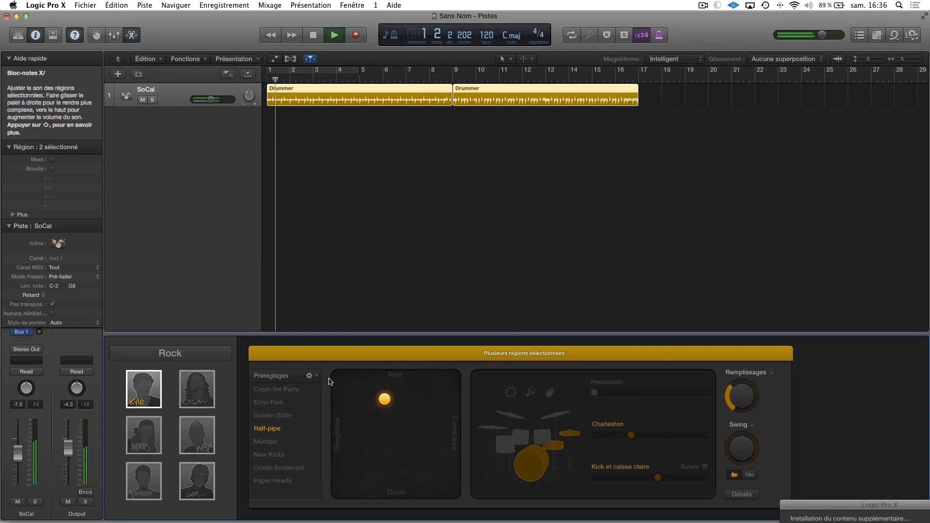
left_click_drag(391, 402, 392, 516)
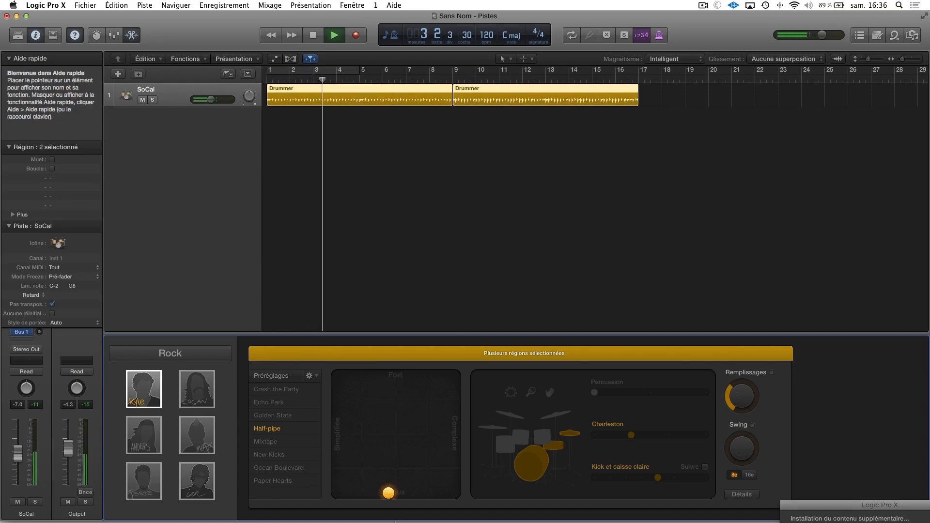
left_click_drag(396, 493, 333, 377)
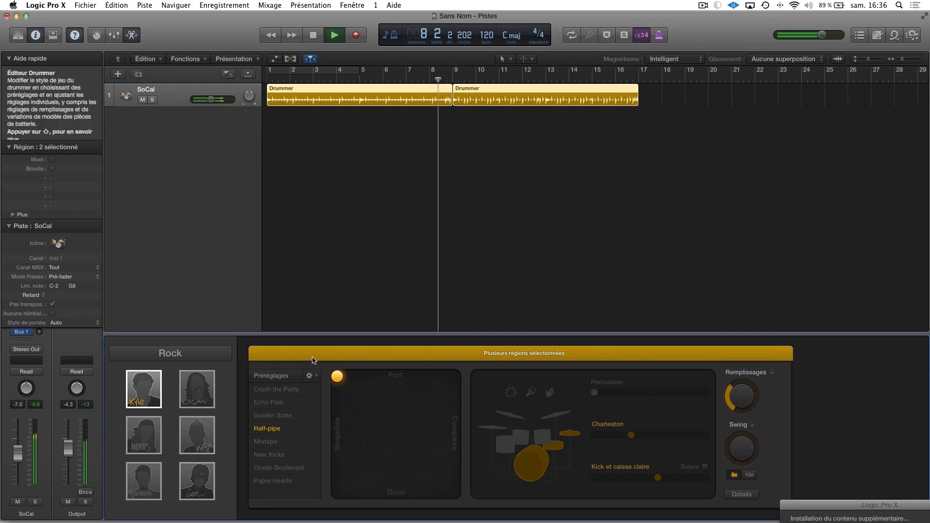
left_click_drag(337, 376, 471, 409)
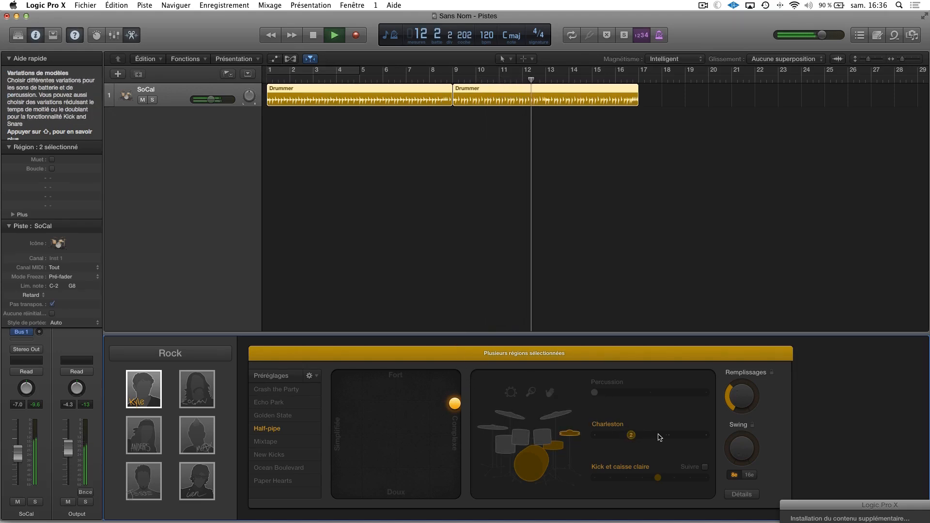
- Increase the Charleston and Percussion pattern variations and place the puck at the simple edge, midway between loud and soft
left_click_drag(629, 435, 668, 435)
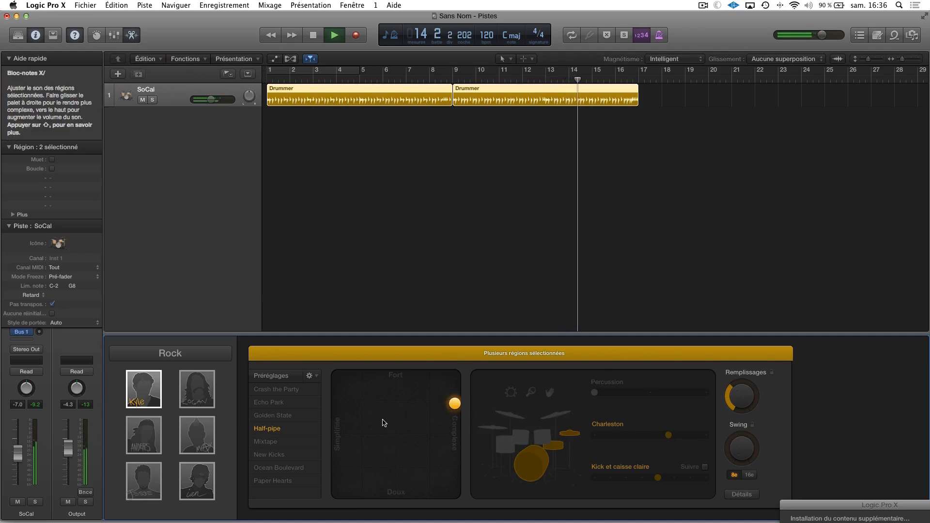
left_click_drag(454, 402, 337, 430)
left_click_drag(595, 393, 649, 394)
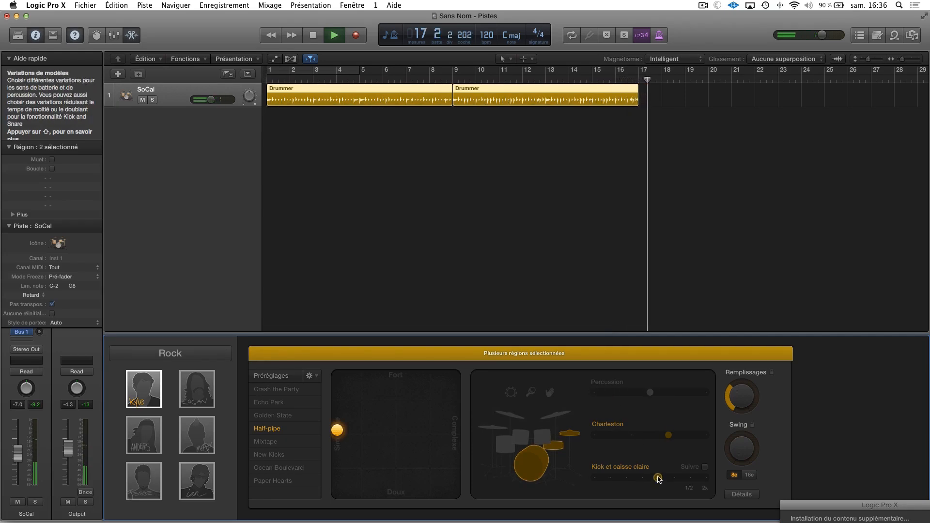
- Restart playback from the beginning and copy the second Drummer region to bar 17, directly after the original
key("space")
key("Return")
key("space")
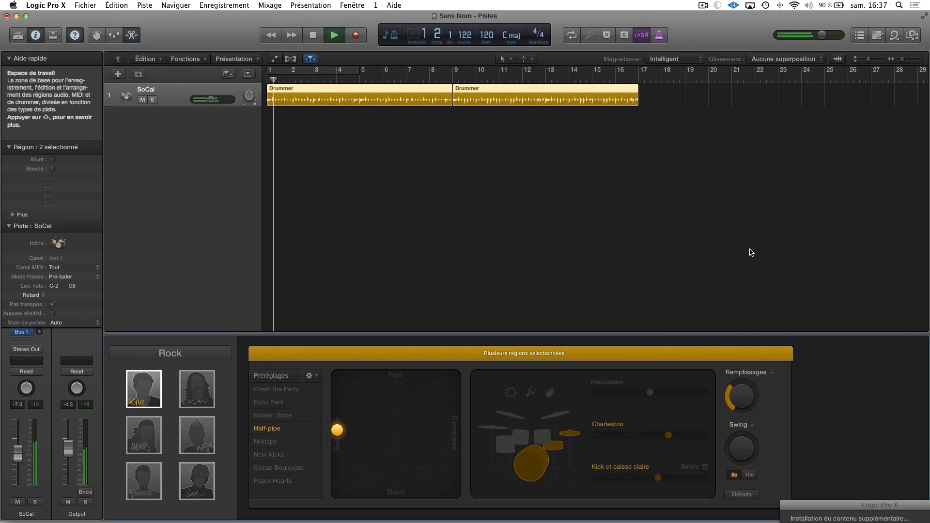
left_click_drag(588, 105, 775, 103)
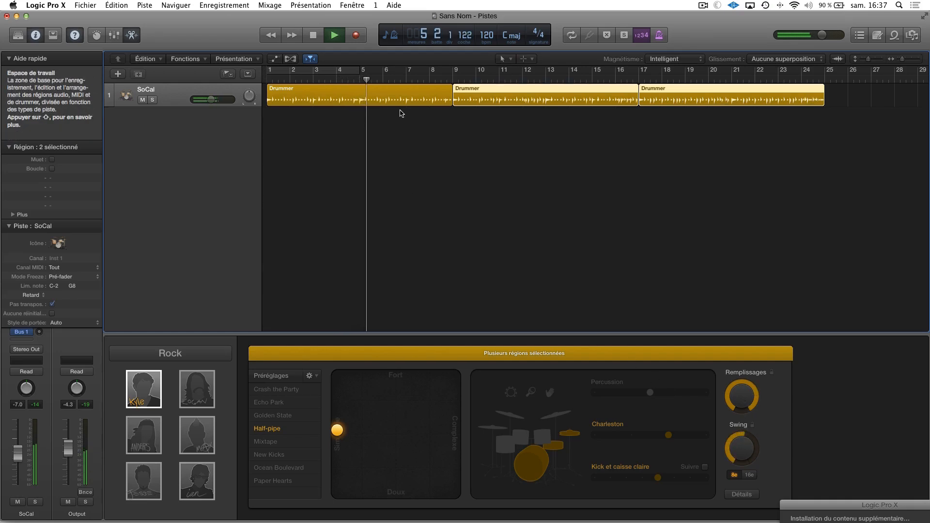
- Raise Remplissages and Swing on the first Drummer region while replaying from bar 1, and compare them with the second region's settings
left_click(422, 102)
key("space")
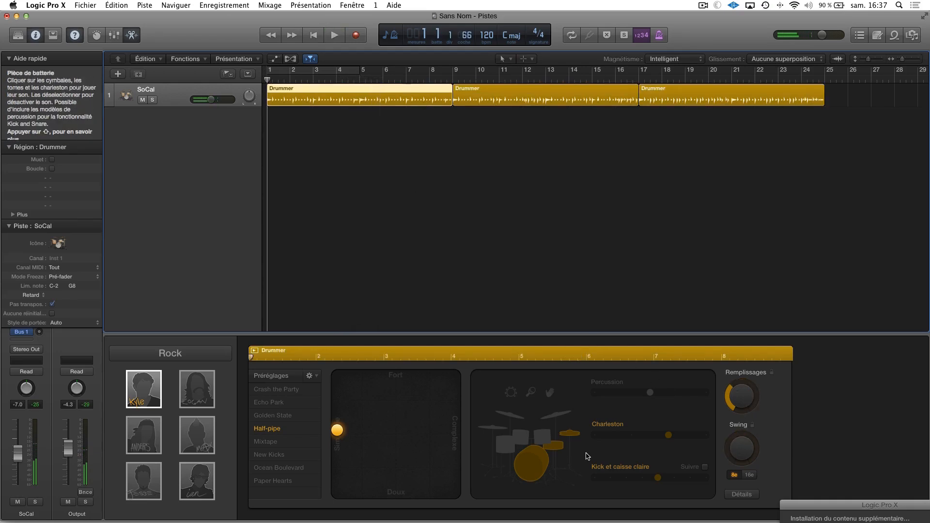
key("space")
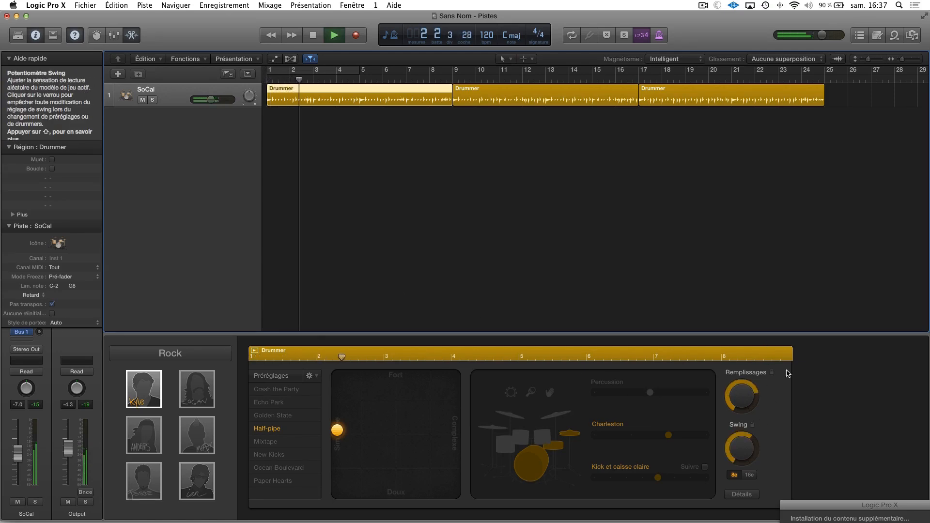
right_click(505, 104)
left_click(390, 97)
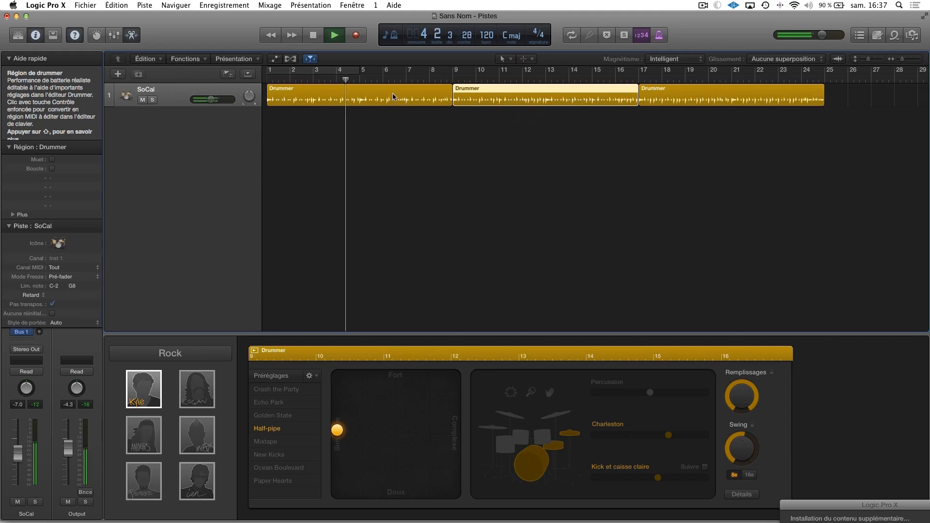
- Set the first Drummer region's Charleston variation to minimum, place its puck in the soft, simple corner, and replay from the start
left_click(390, 97)
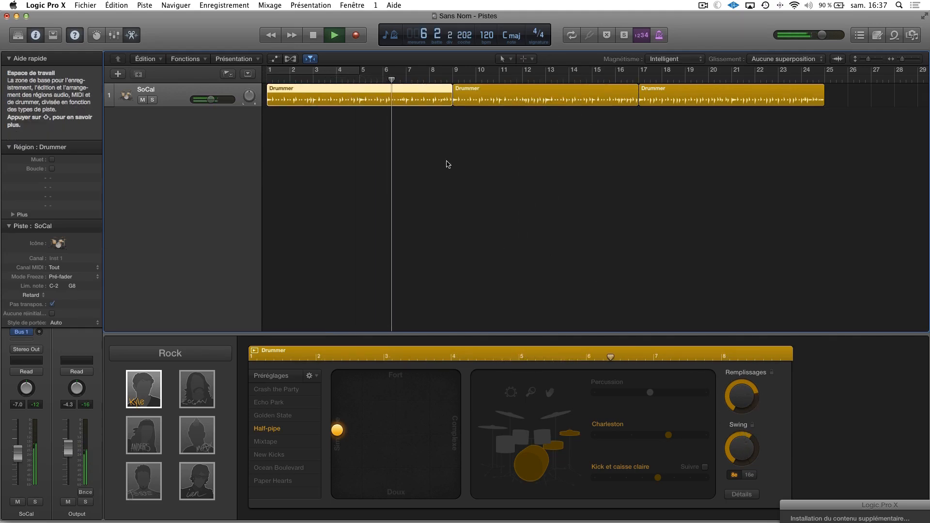
left_click_drag(666, 436, 581, 437)
key("space")
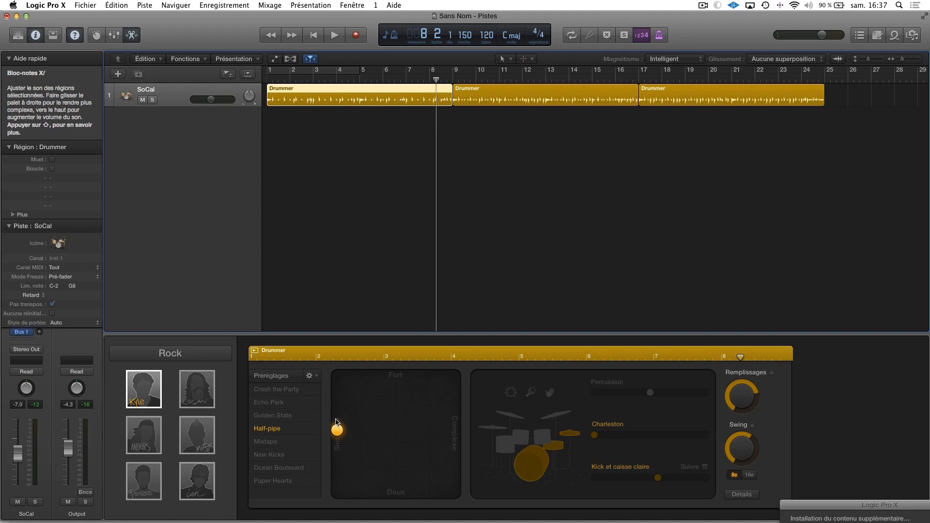
left_click_drag(337, 432, 337, 493)
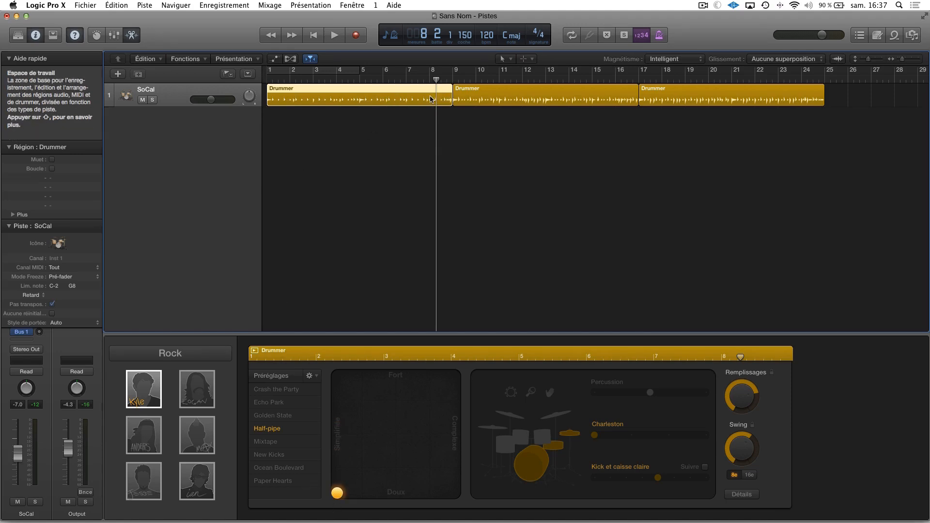
key("Return")
key("space")
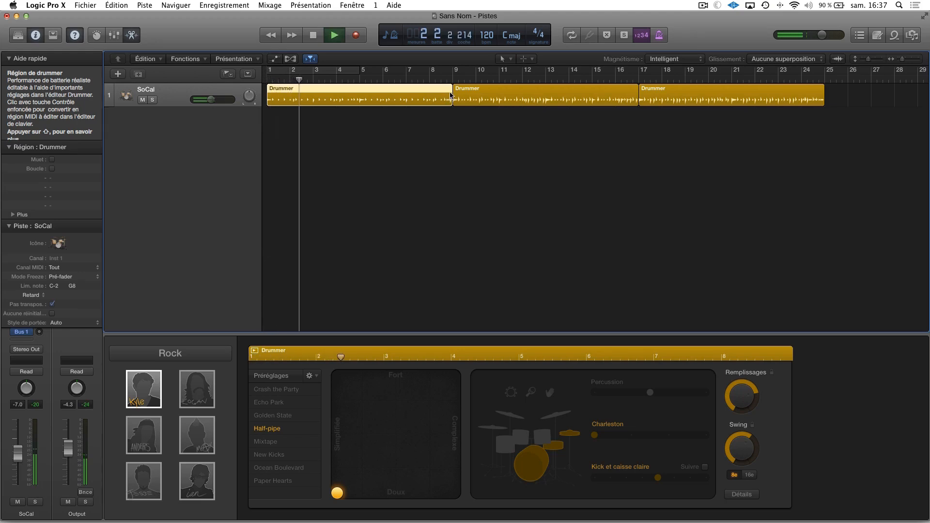
- Place the second Drummer region's puck toward loud and slightly complex, lower its Remplissages, and compare it with the third region
left_click(470, 99)
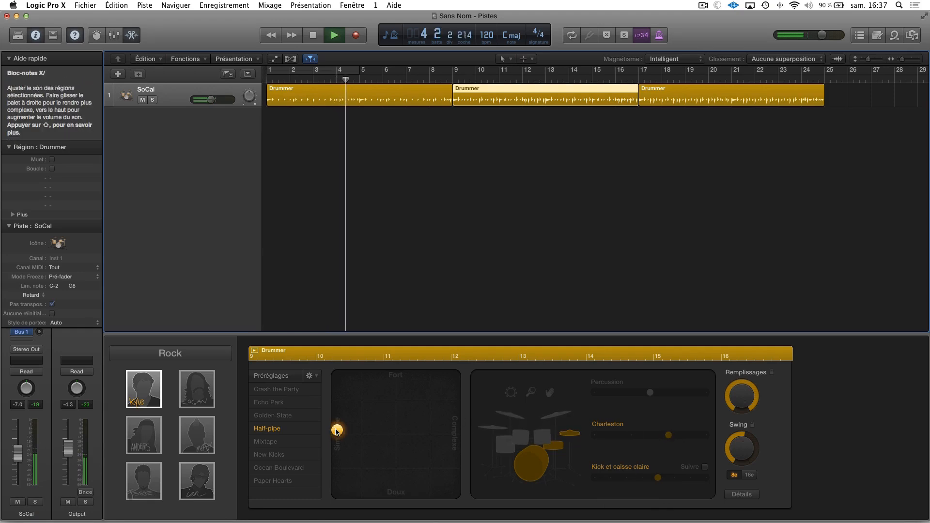
left_click_drag(337, 429, 412, 395)
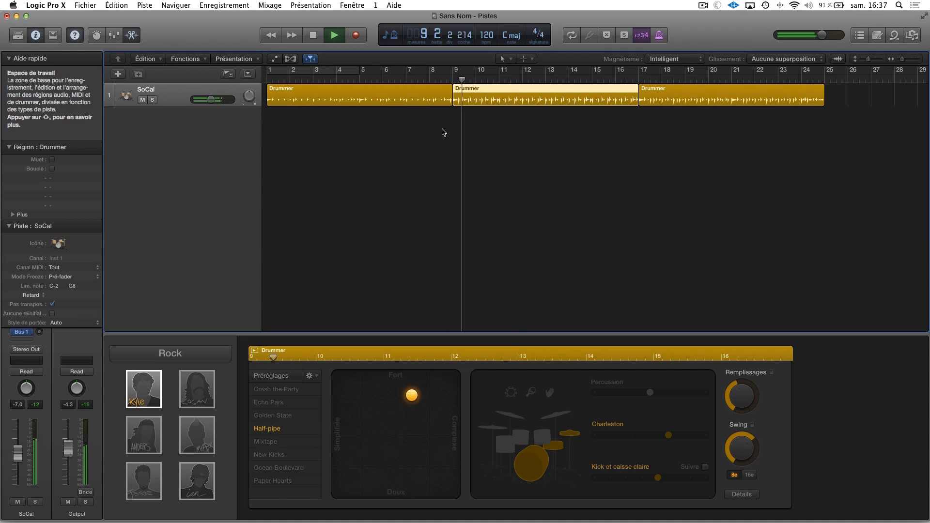
left_click(675, 103)
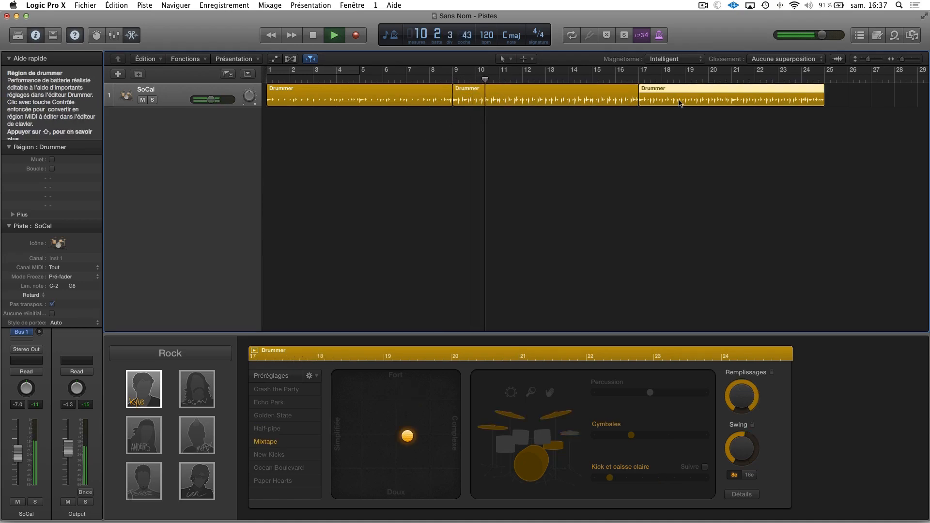
left_click(637, 95)
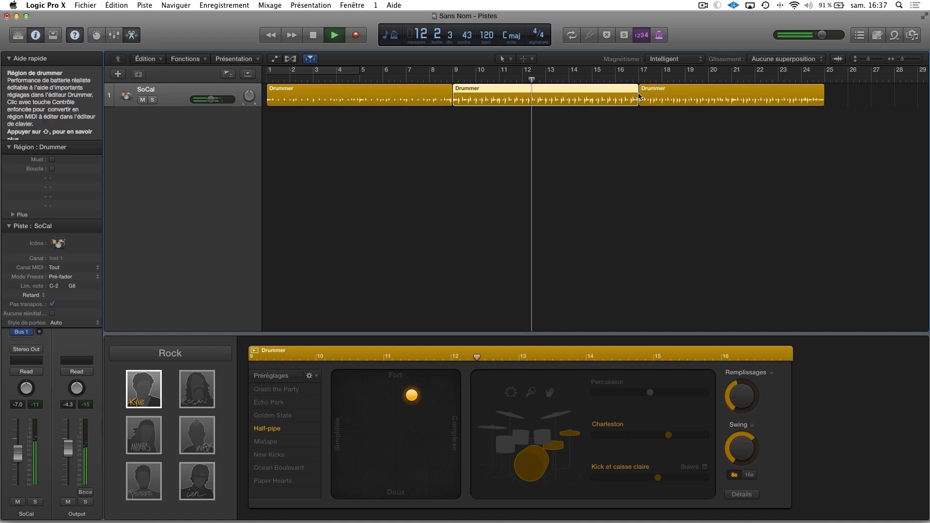
left_click(637, 96)
left_click(636, 96)
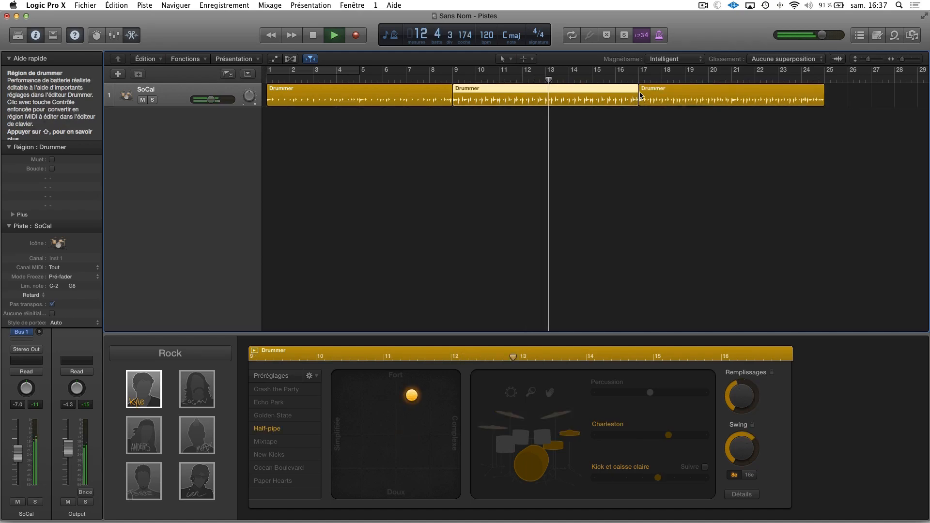
- Delete the third Drummer region, loop the second region until bar 21, and stop playback
left_click(677, 95)
key("Delete")
left_click_drag(640, 94, 731, 92)
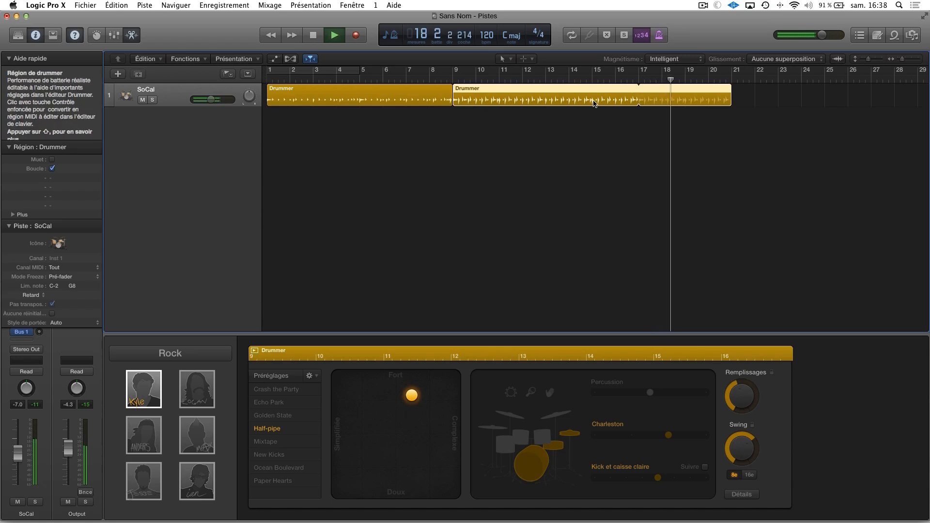
key("space")
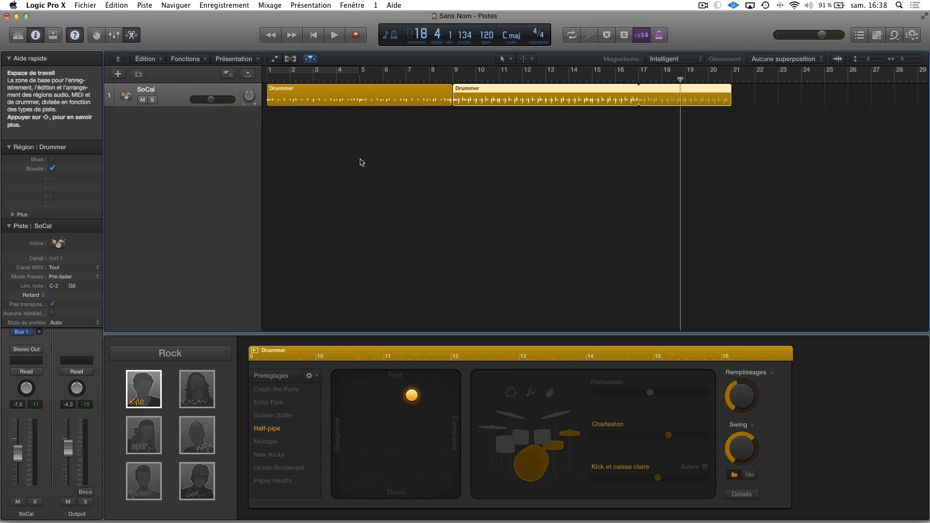
- Create five software instrument tracks and rename the first new one "instrument virtuel"
left_click(118, 74)
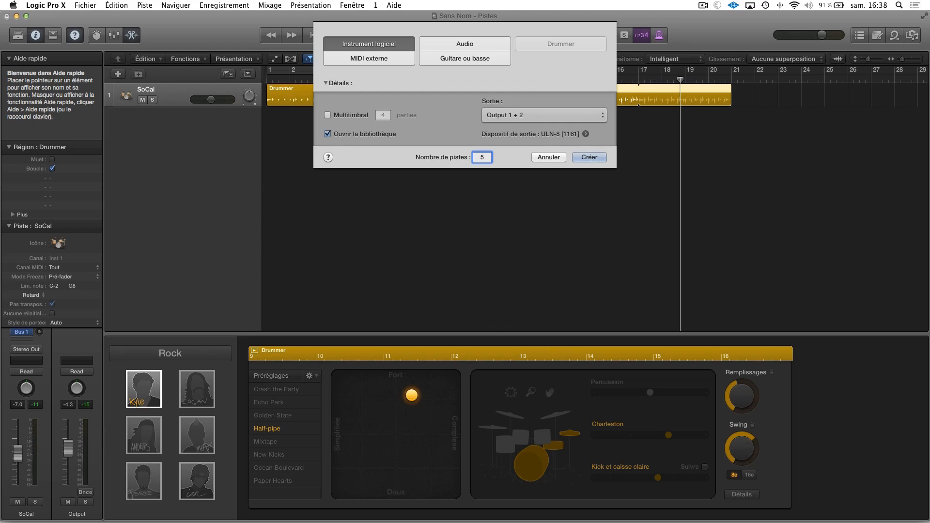
left_click(589, 157)
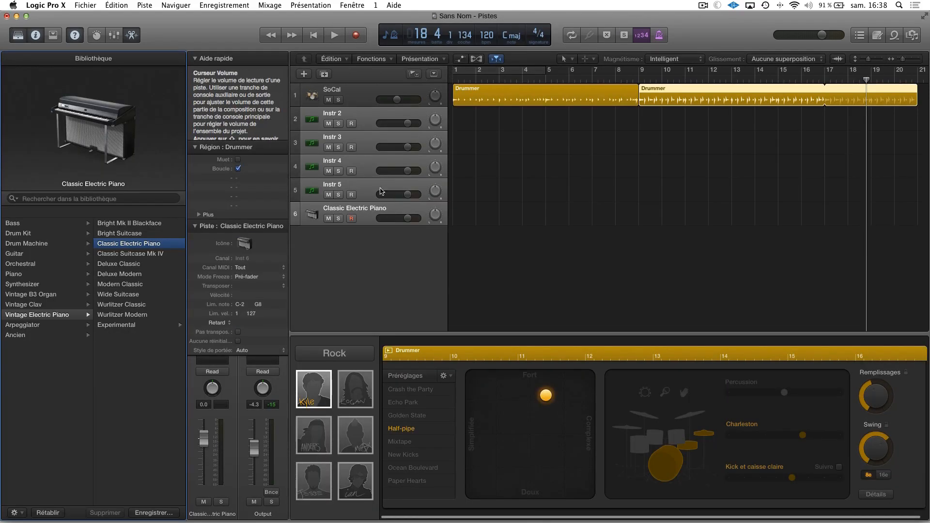
double_click(342, 112)
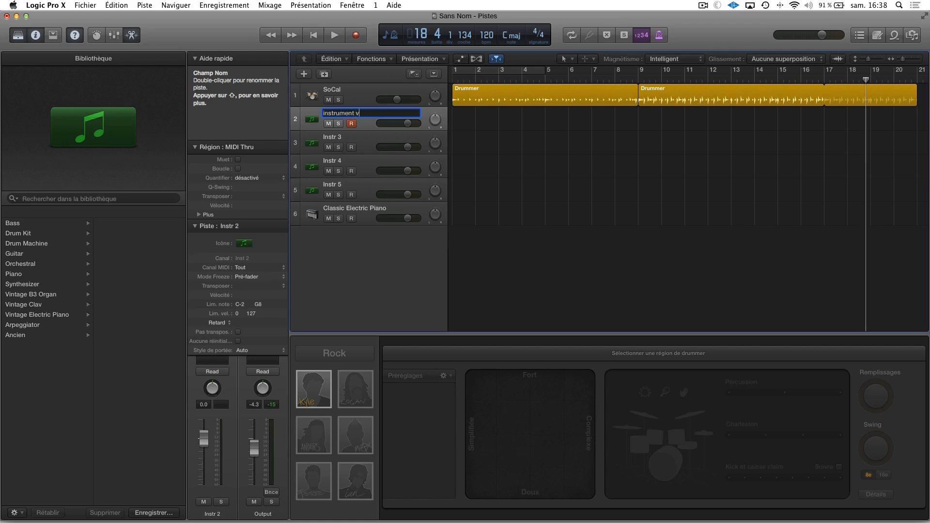
key("Return")
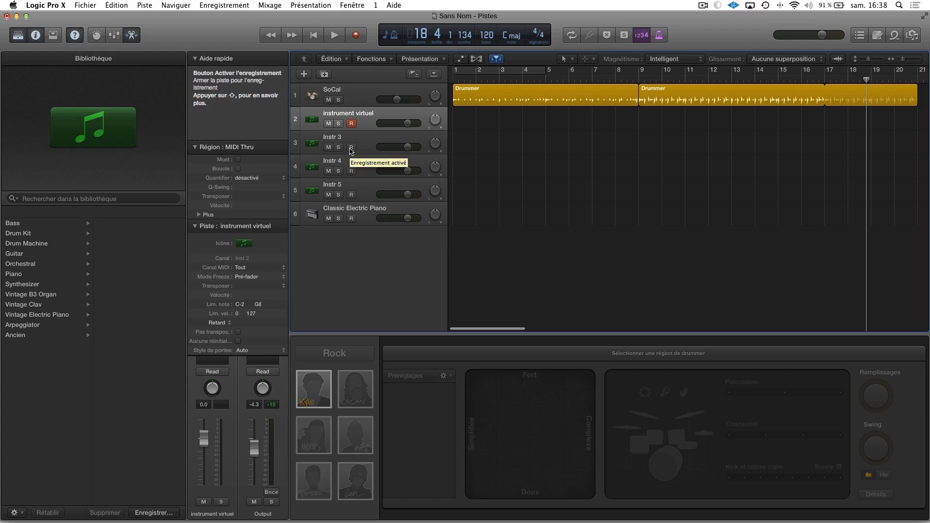
- Try the solo and mute controls on the instrument virtuel track
left_click(339, 125)
left_click(339, 124)
left_click(339, 124)
left_click(339, 124)
left_click(328, 124)
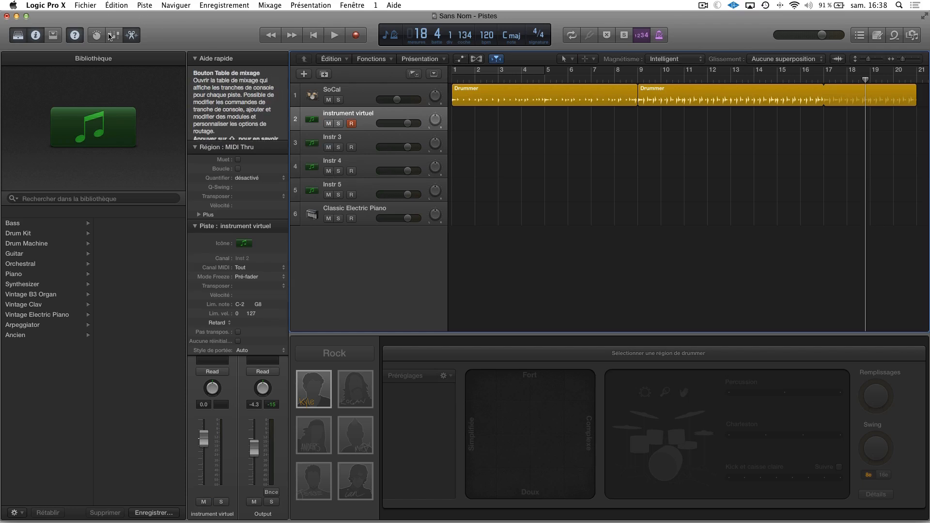
- Show the mixer, lower the five new instrument channels to between about -4 and -6 dB, and briefly play the project
key("x")
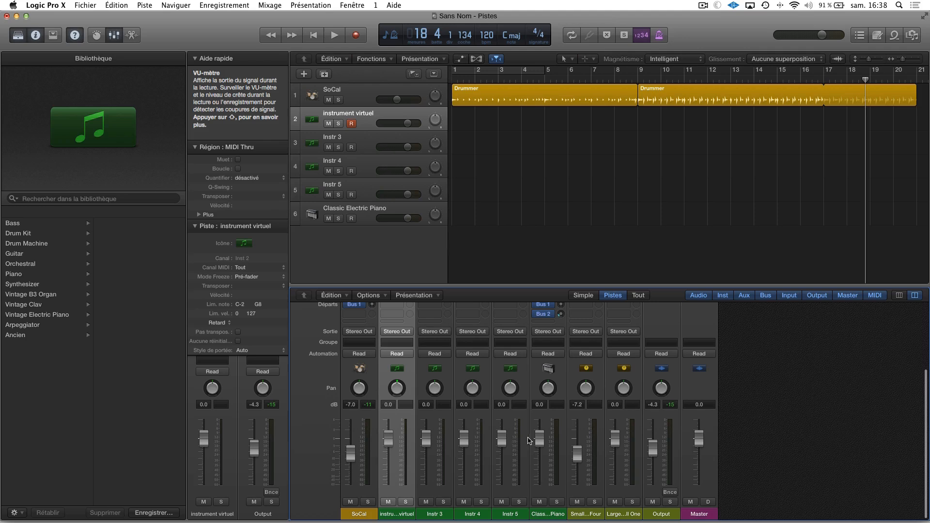
left_click_drag(539, 438, 539, 446)
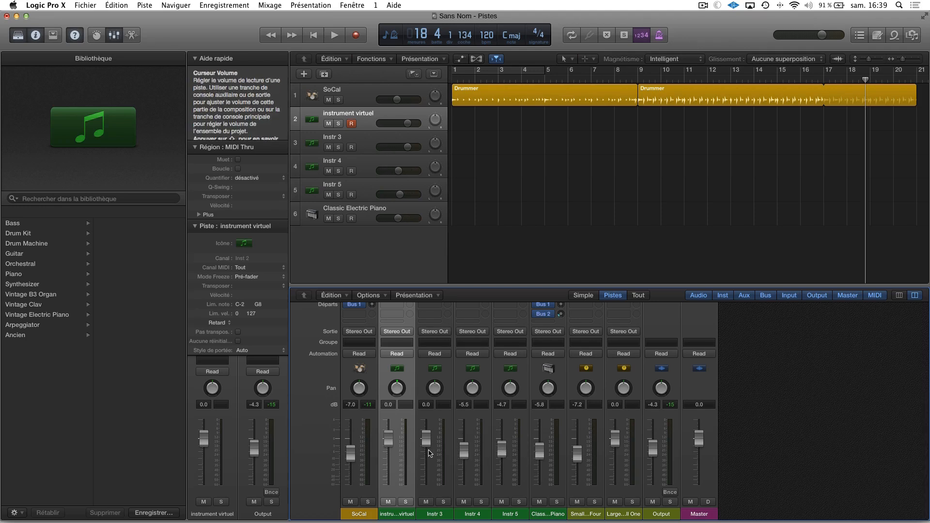
left_click_drag(426, 452, 426, 449)
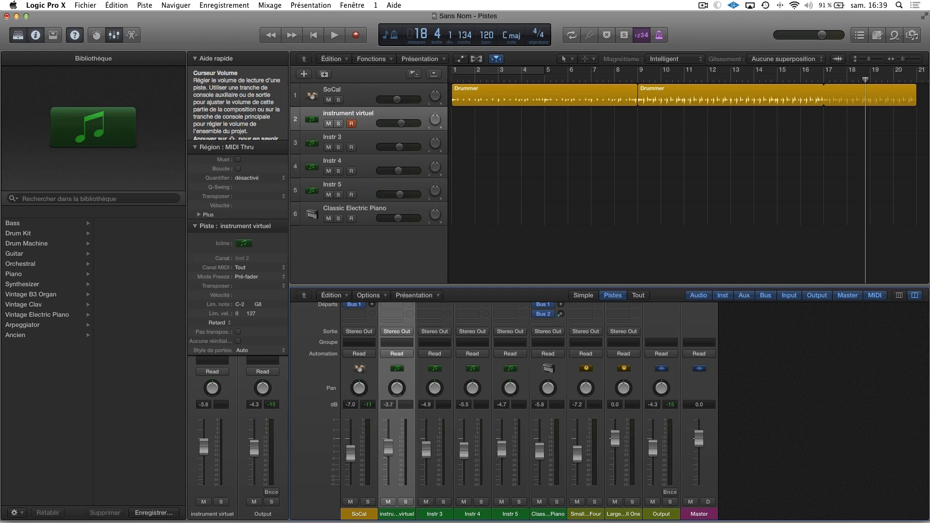
key("space")
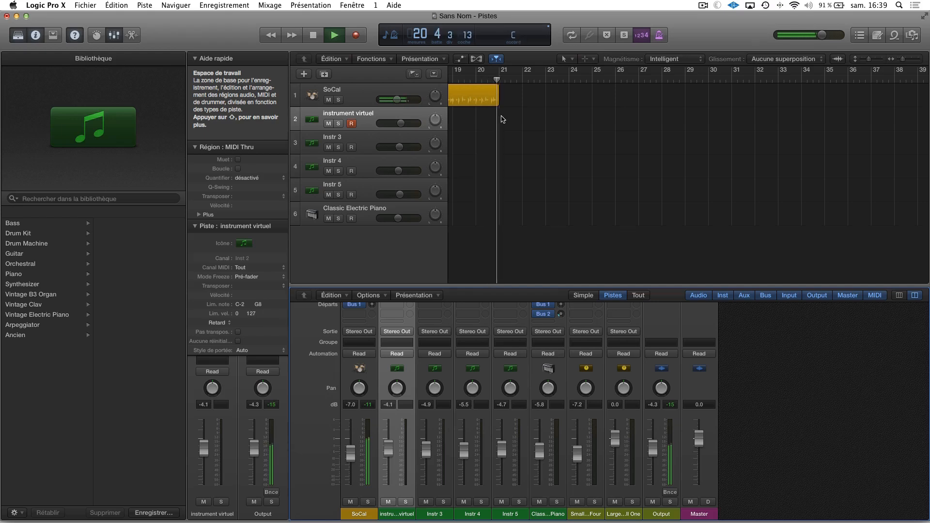
key("space")
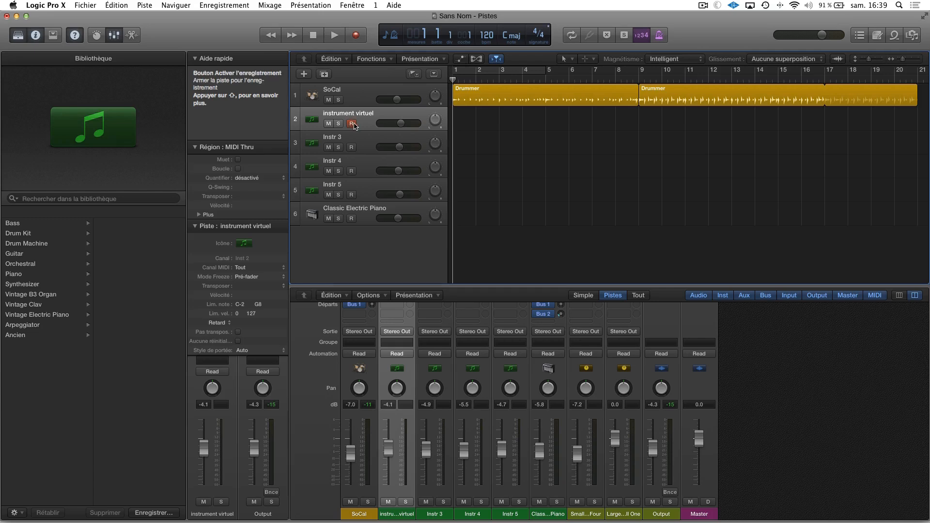
- Insert the ES2 (Synthesizer 2) instrument in stereo on the instrument virtuel channel
scroll(433, 424, "up", 5)
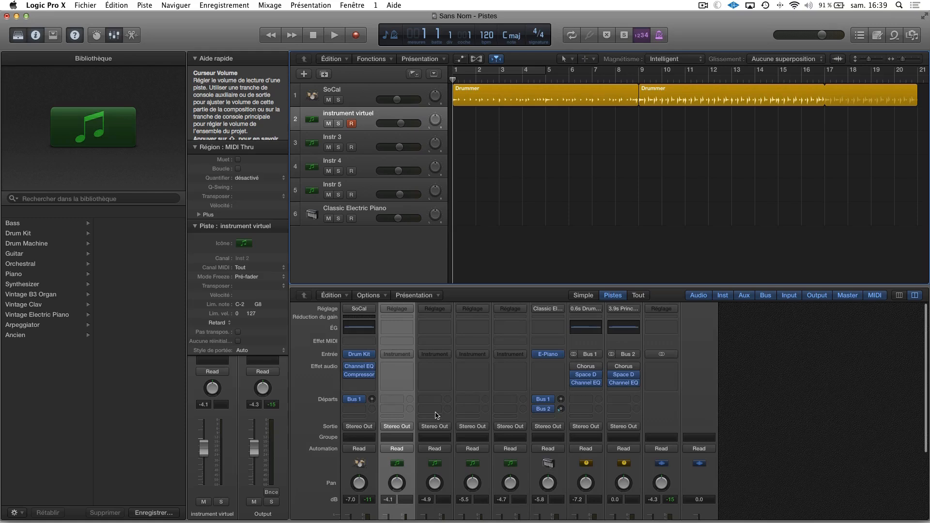
scroll(439, 415, "down", 4)
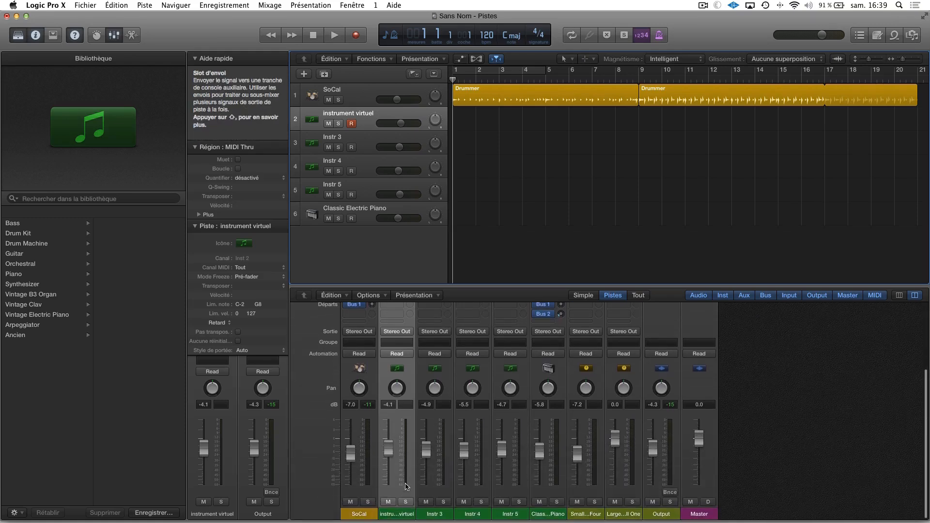
scroll(398, 456, "up", 5)
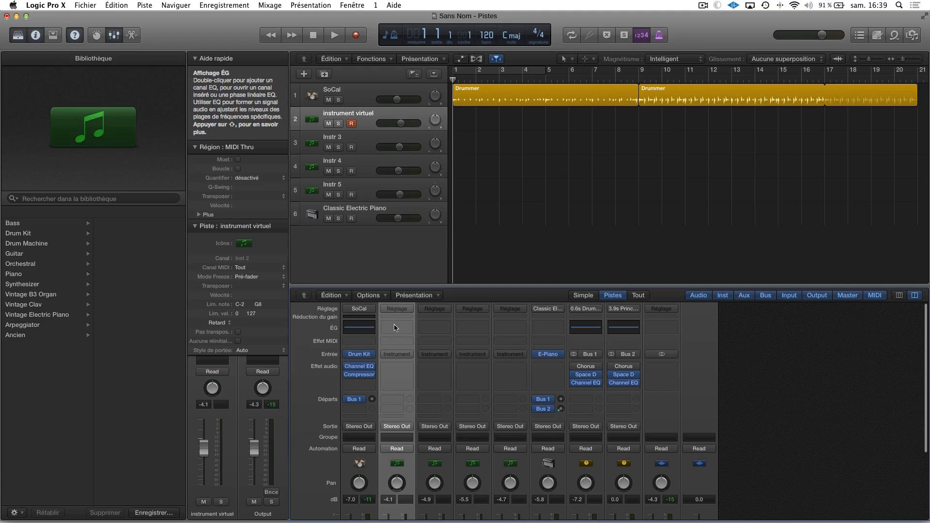
left_click(389, 356)
mouse_move(400, 382)
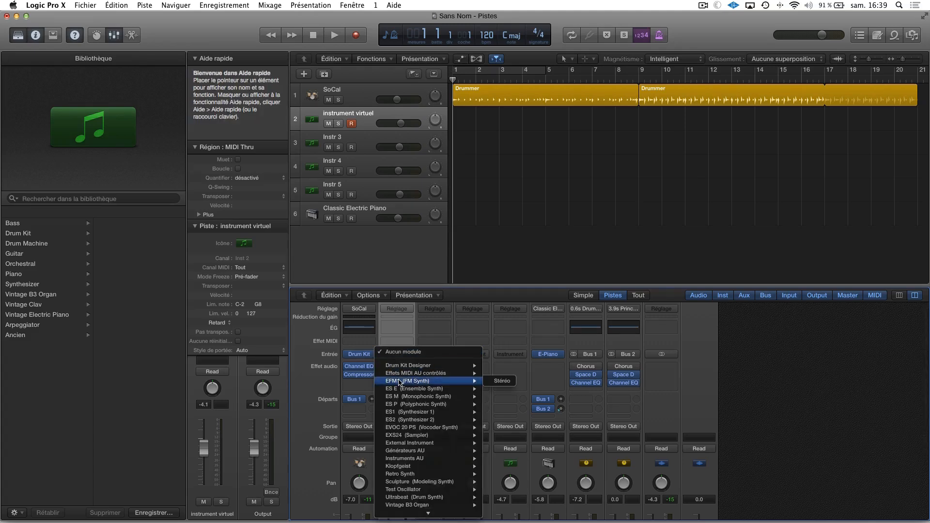
mouse_move(432, 422)
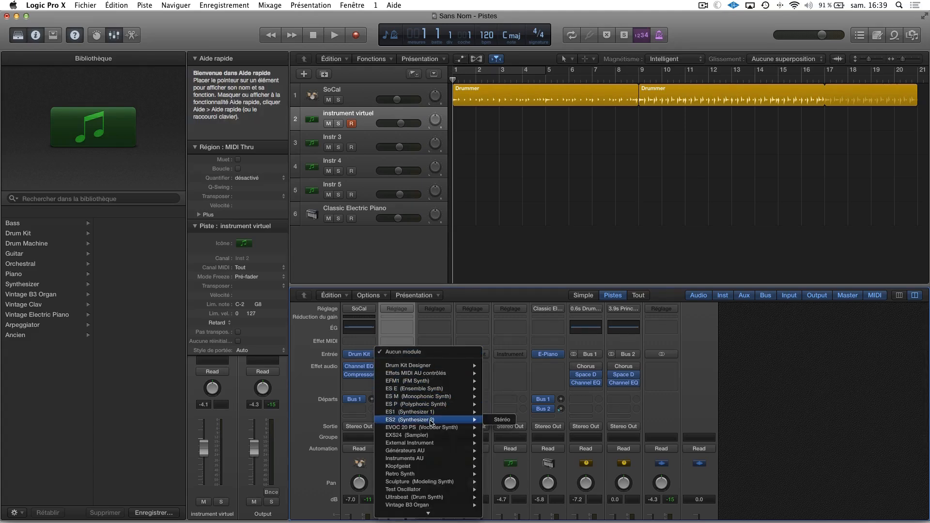
left_click(499, 420)
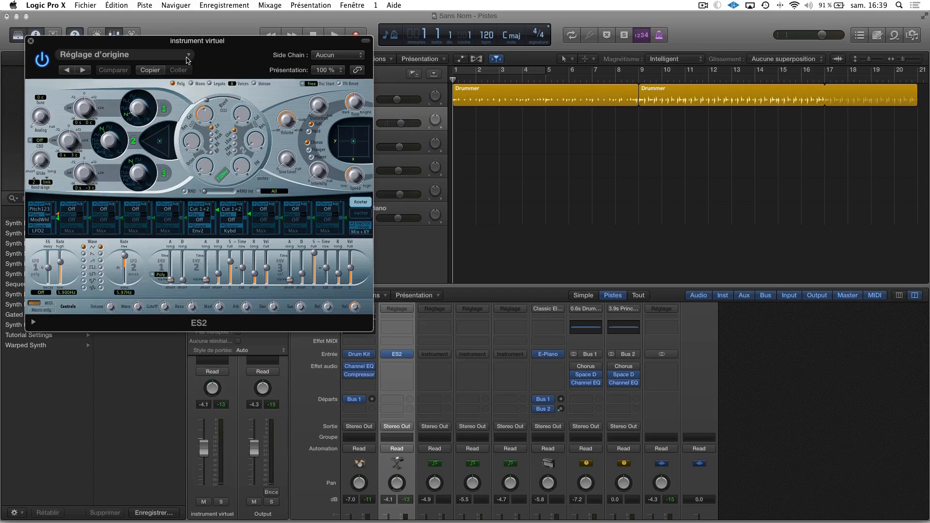
- Audition successive ES2 presets from Acid Pulsewave through Big Trance Now and Brightest Fuzz to Classic Techno 03
left_click(188, 57)
left_click(167, 61)
left_click(81, 71)
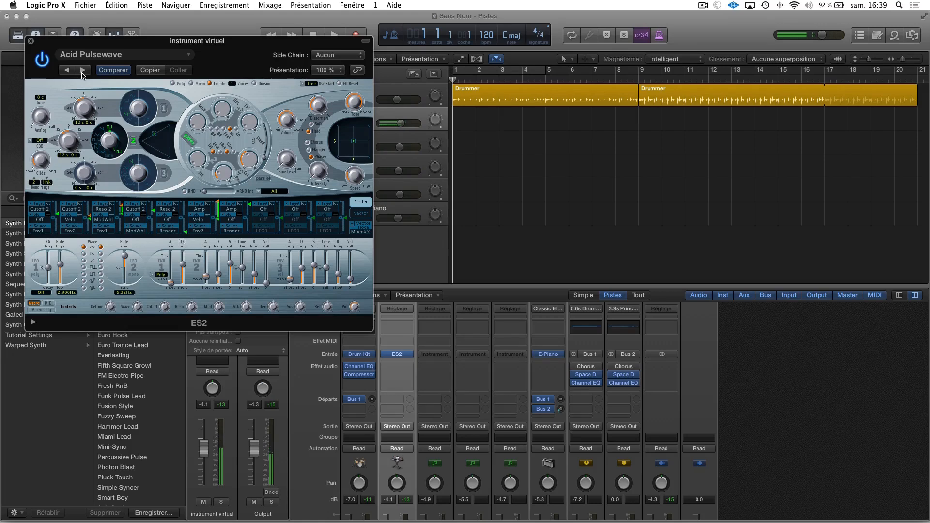
left_click(83, 71)
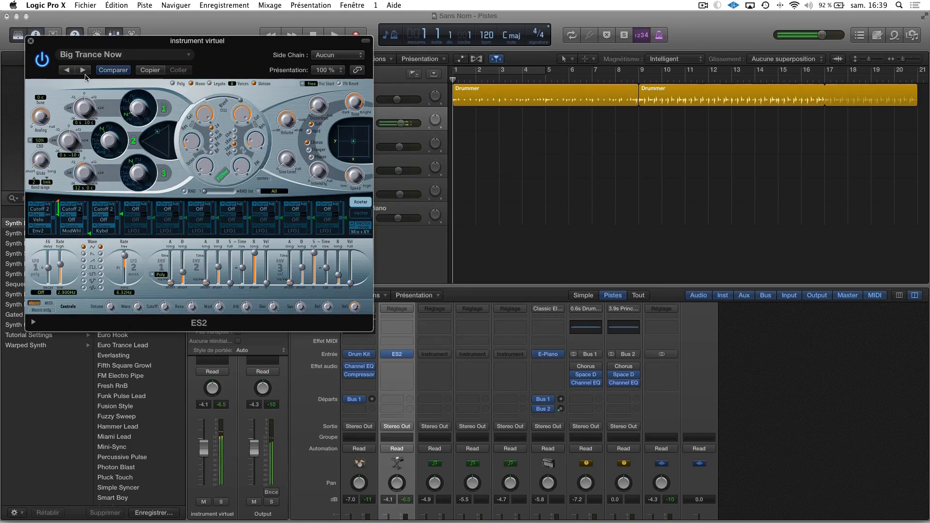
left_click(84, 74)
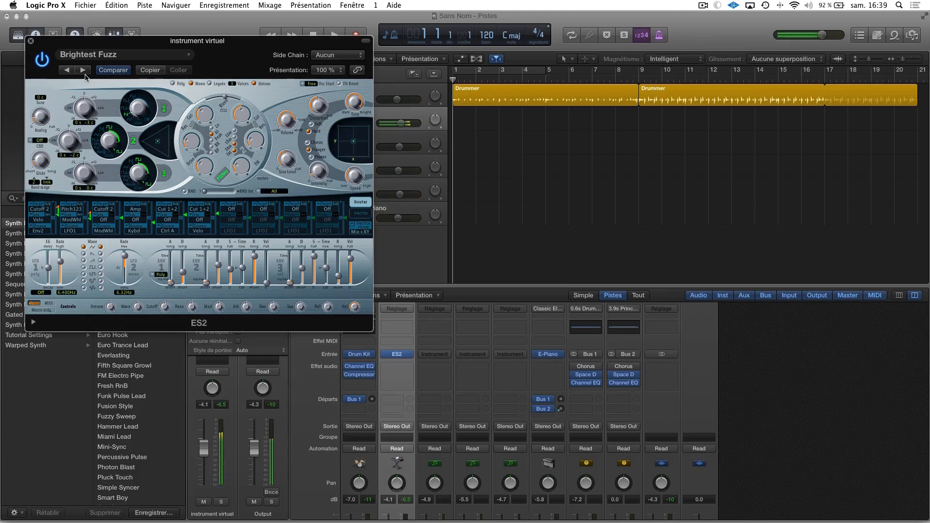
left_click(83, 72)
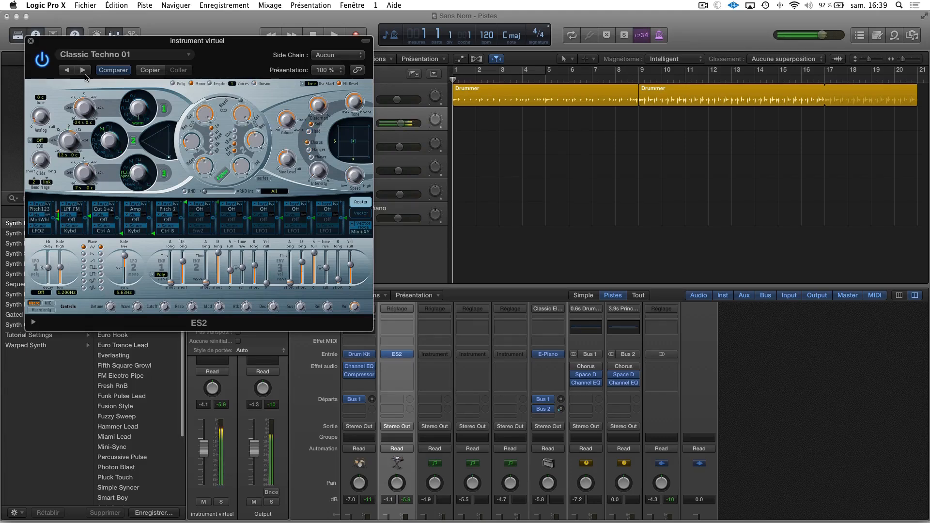
left_click(83, 71)
left_click(83, 72)
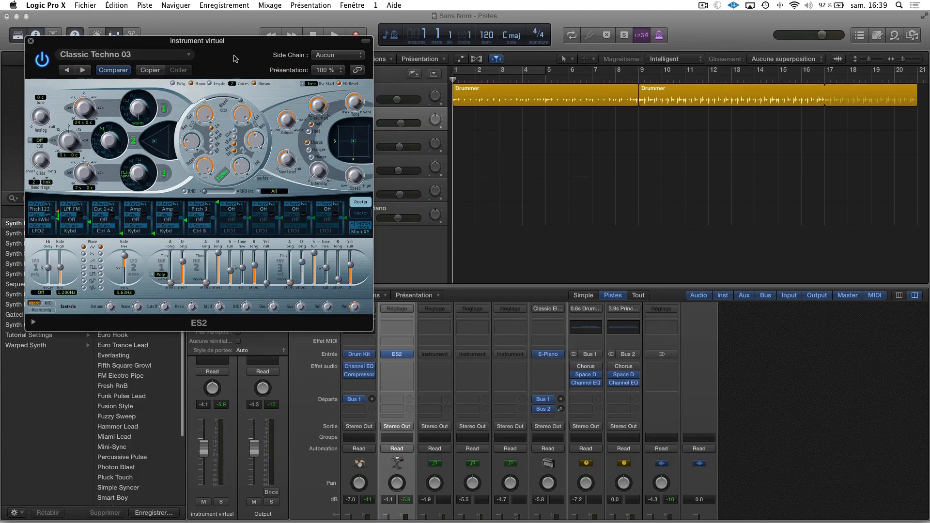
- Load the Bali Bells preset from the Synth Bells category in ES2
left_click(188, 55)
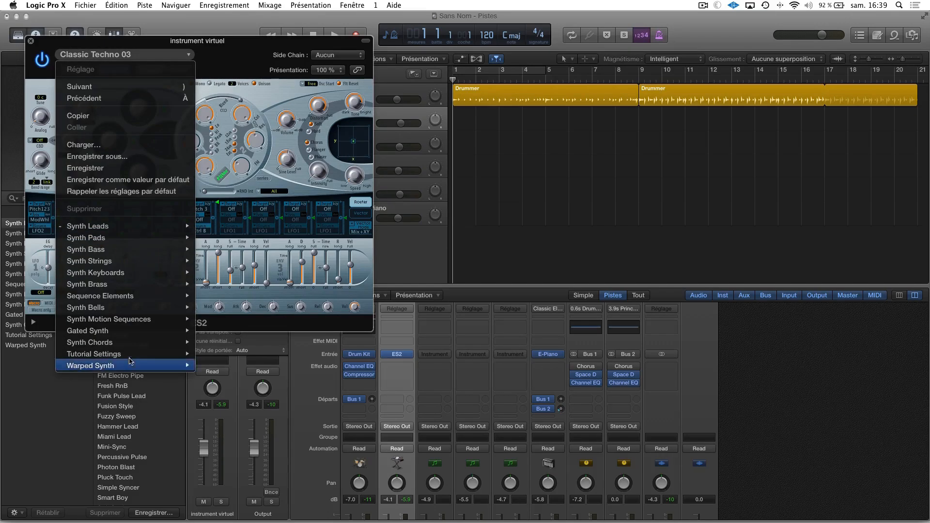
mouse_move(111, 305)
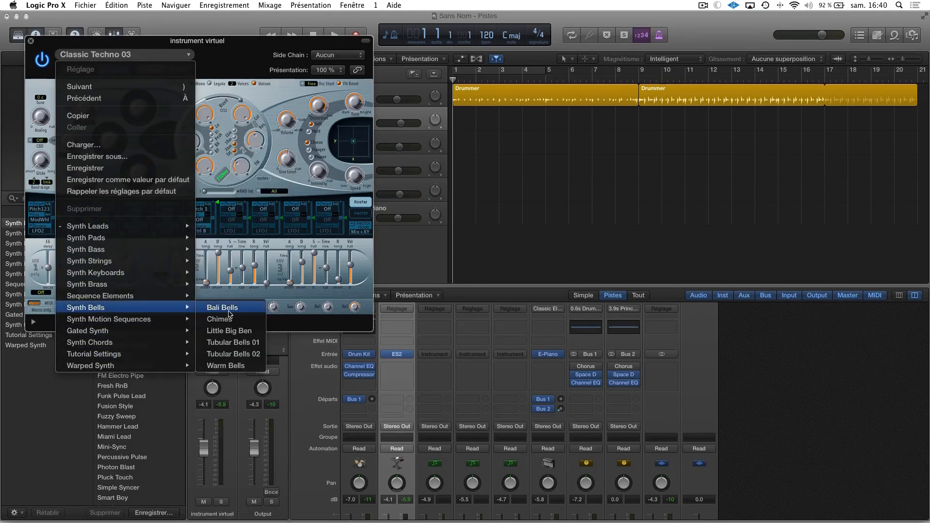
left_click(222, 308)
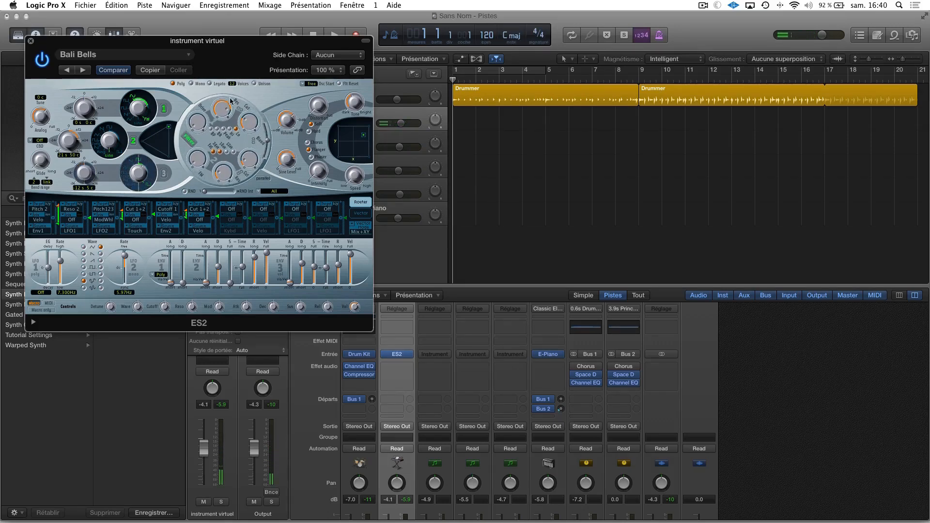
- Load the Chimes preset in ES2, close its window, and rename the instrument virtuel track ES2`
left_click(82, 70)
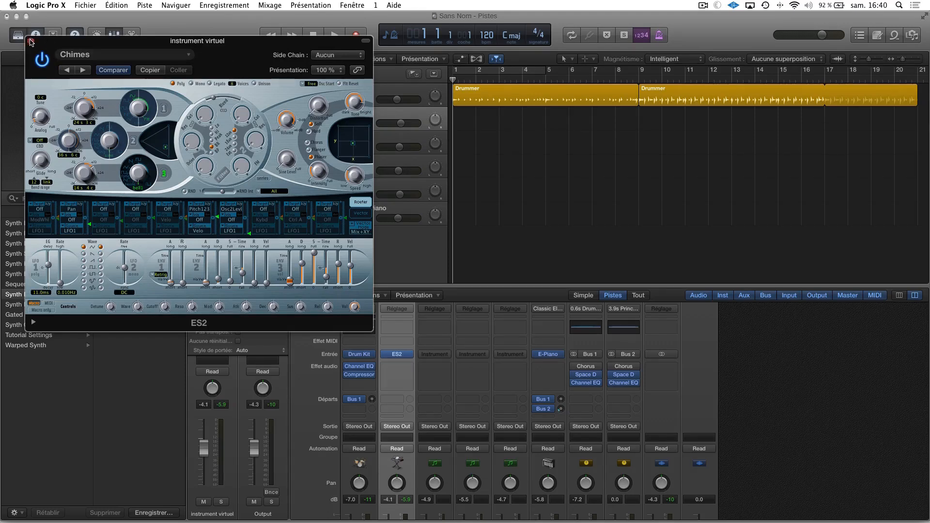
left_click(30, 42)
double_click(332, 114)
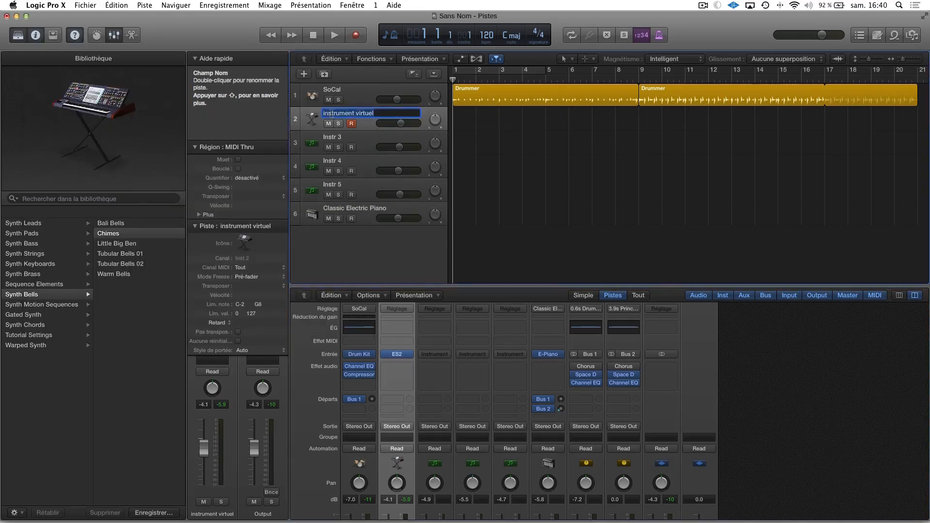
type("ES2`")
key("Return")
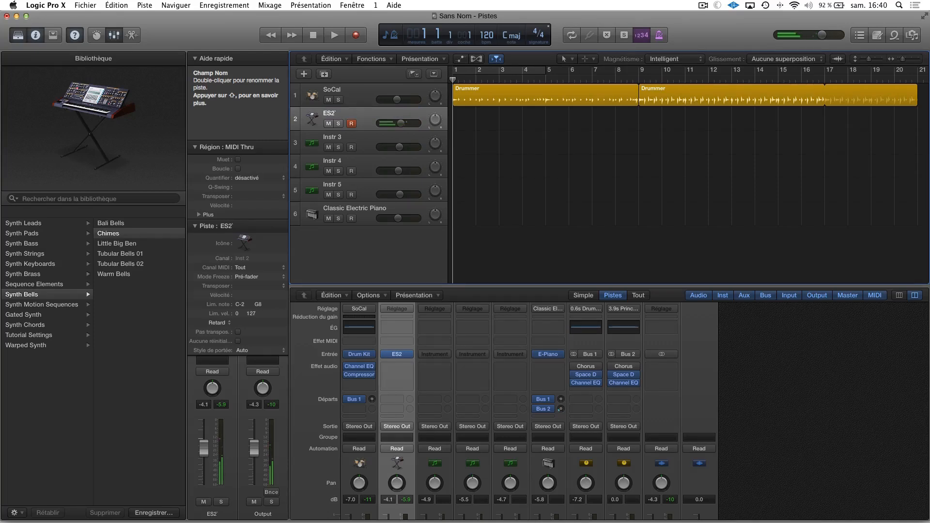
- Hide the quick help and load the Grand Piano and Pad patch from the Piano category on the Instr 3 track
left_click(328, 141)
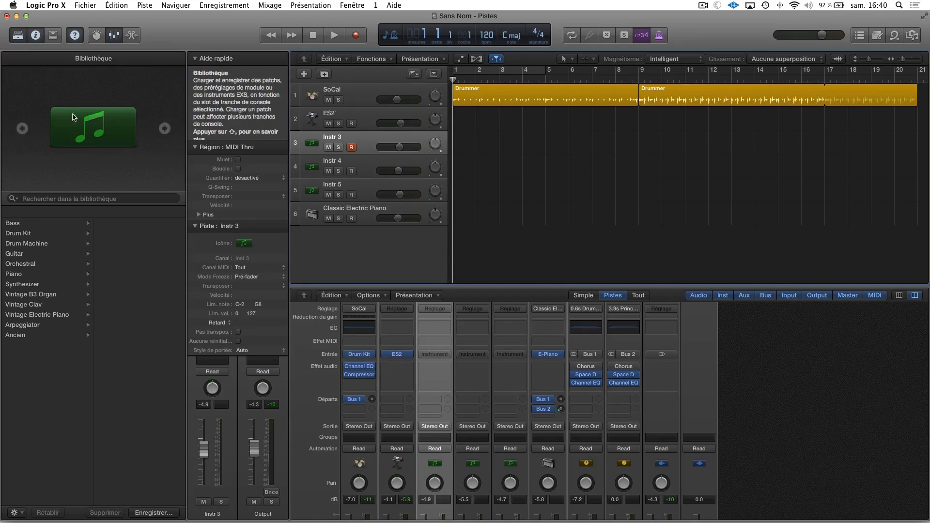
left_click(81, 35)
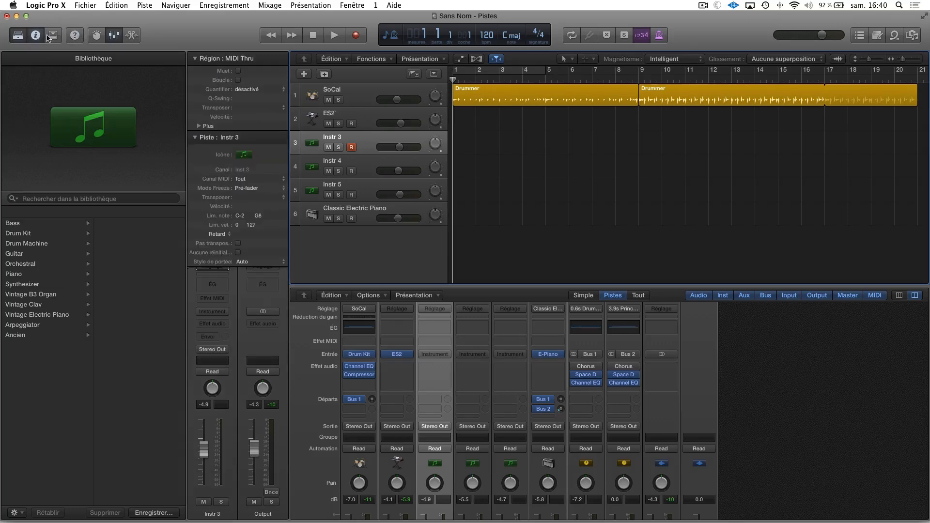
left_click(23, 39)
left_click(19, 41)
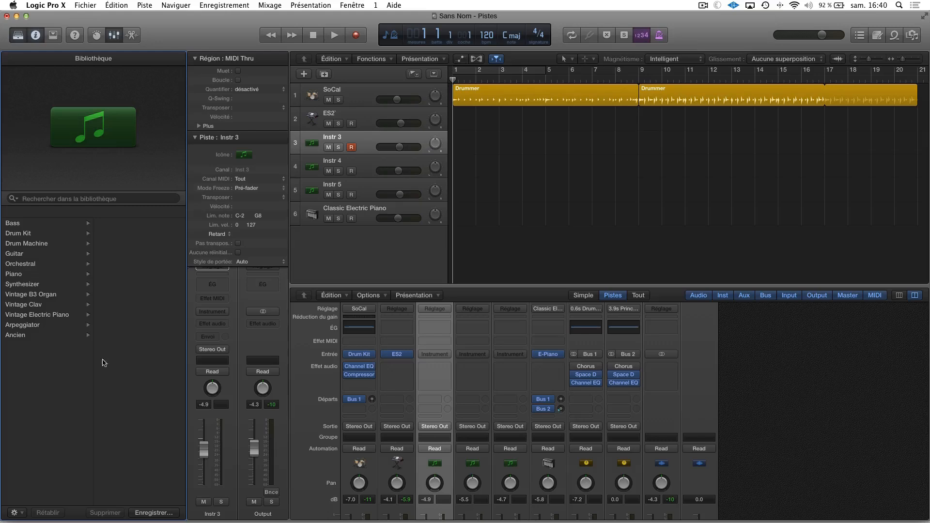
left_click(27, 265)
left_click(31, 273)
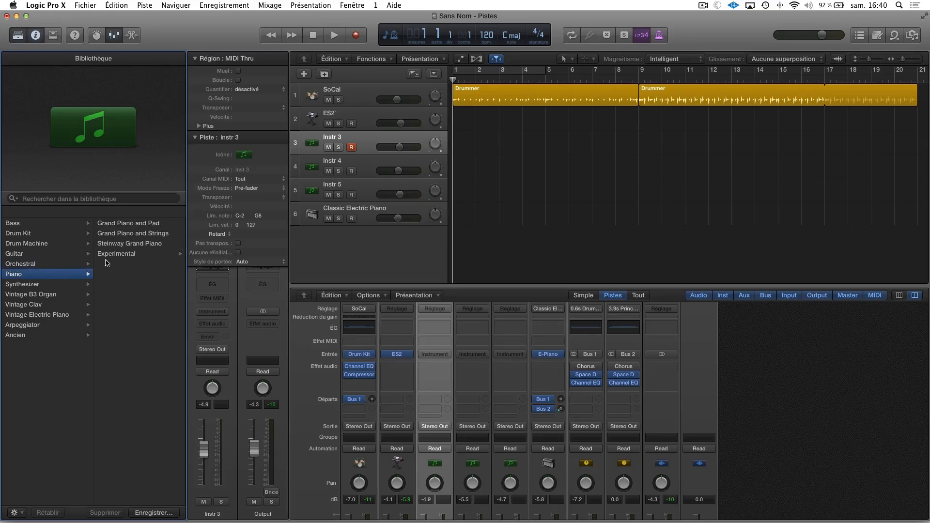
left_click(119, 234)
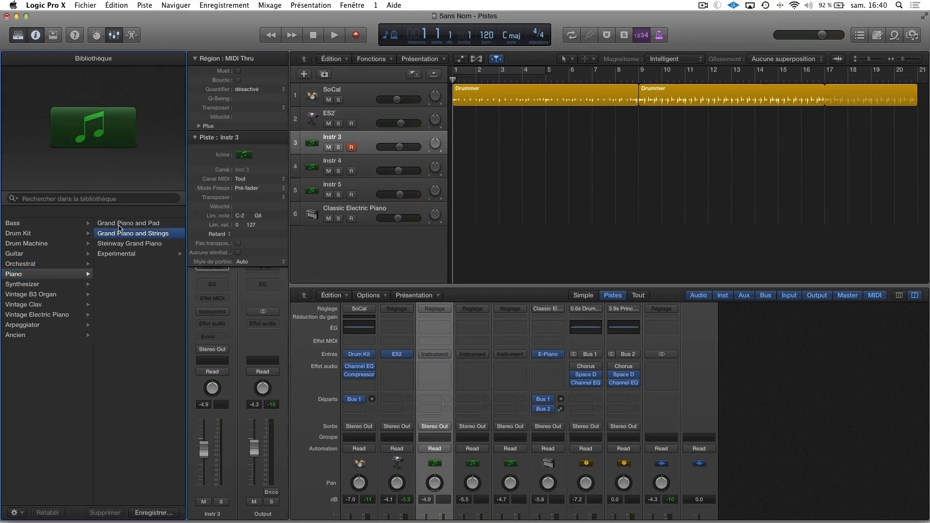
left_click(117, 224)
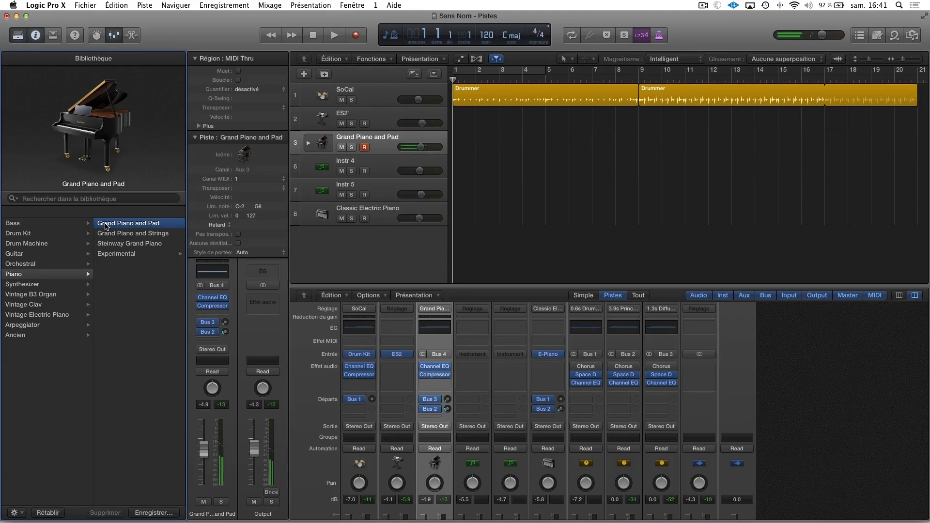
left_click(33, 285)
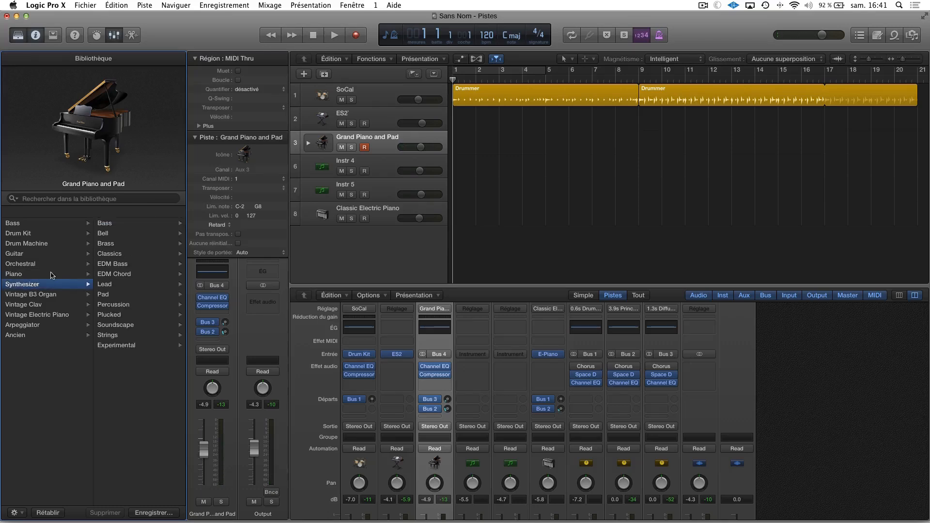
left_click(52, 275)
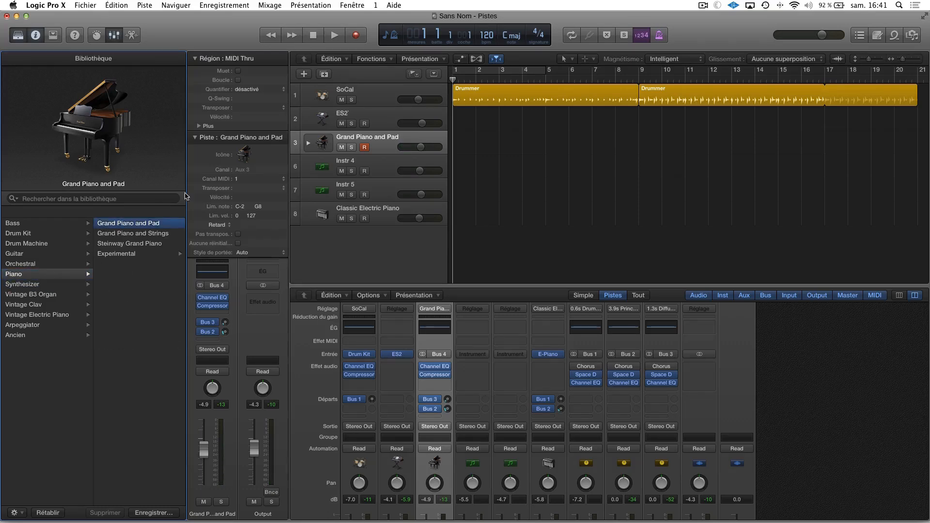
- Load the Classic Pulse Lead patch from the Synthesizer Lead category on the Instr 4 track
left_click(333, 175)
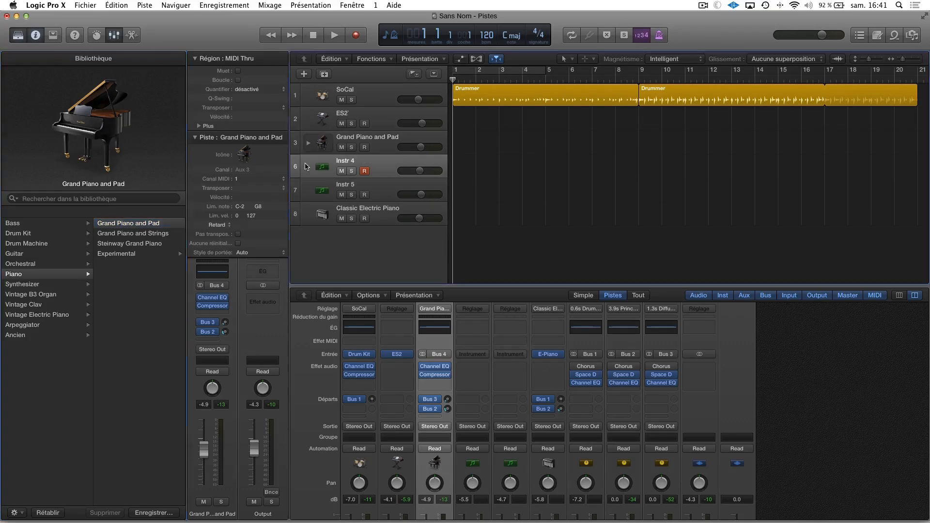
left_click(38, 286)
left_click(105, 285)
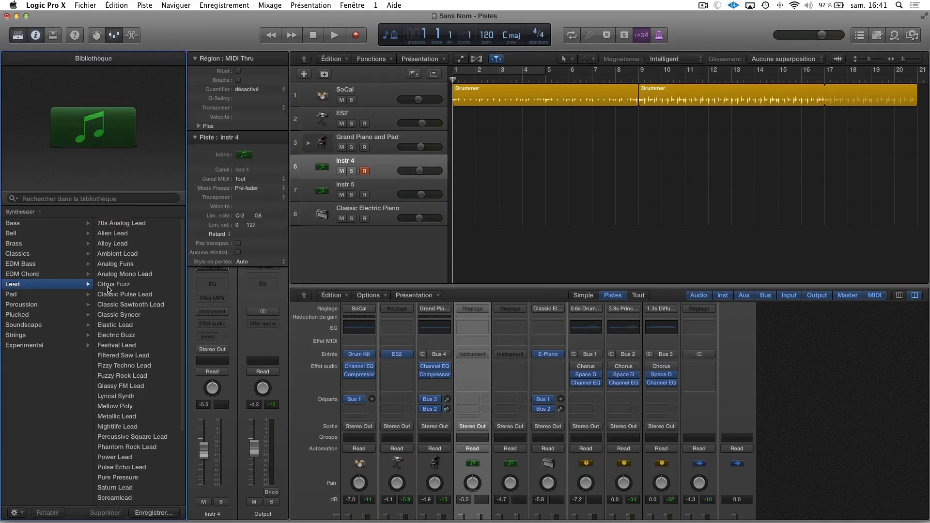
left_click(122, 294)
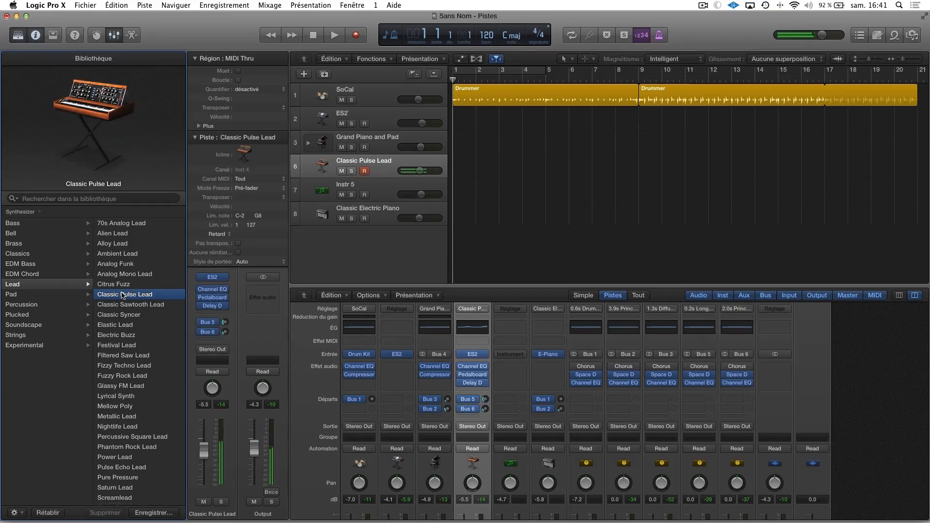
- Load the Acoustic Guitar patch from the Guitar category on the Instr 5 track
left_click(351, 186)
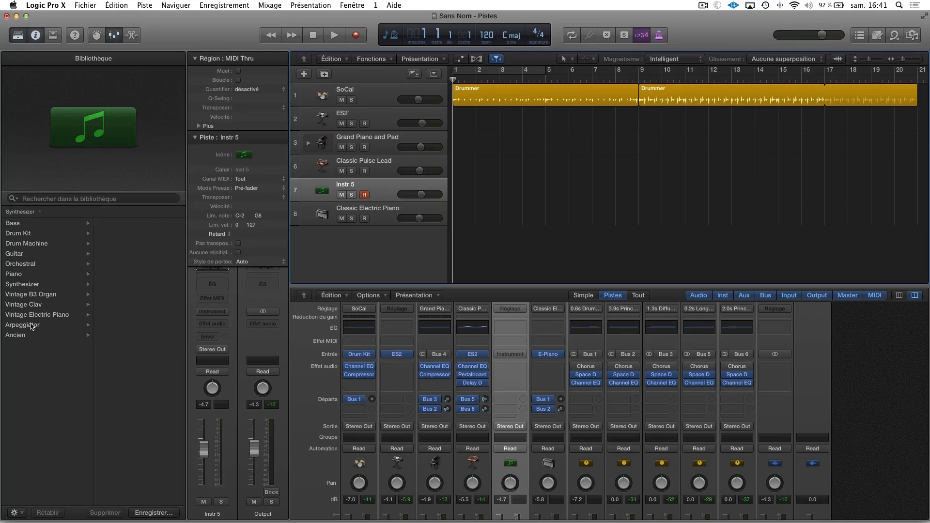
left_click(42, 255)
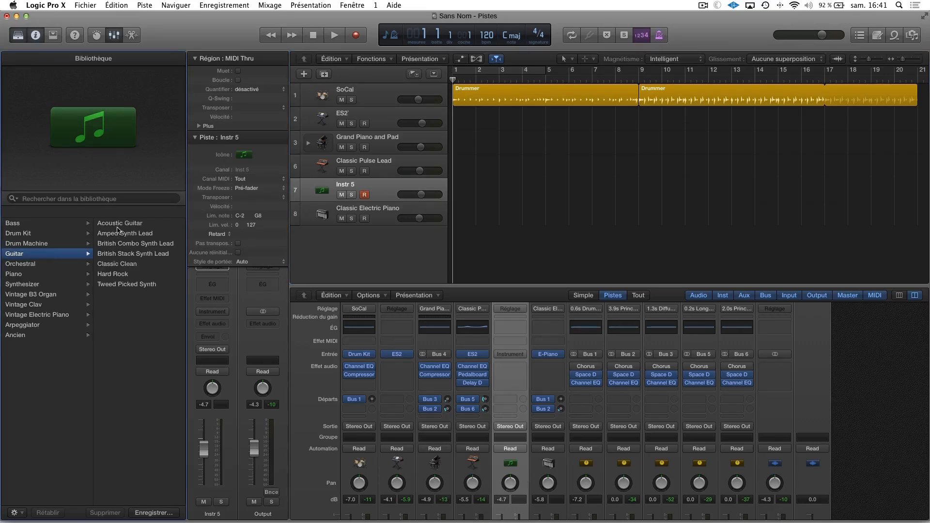
left_click(119, 225)
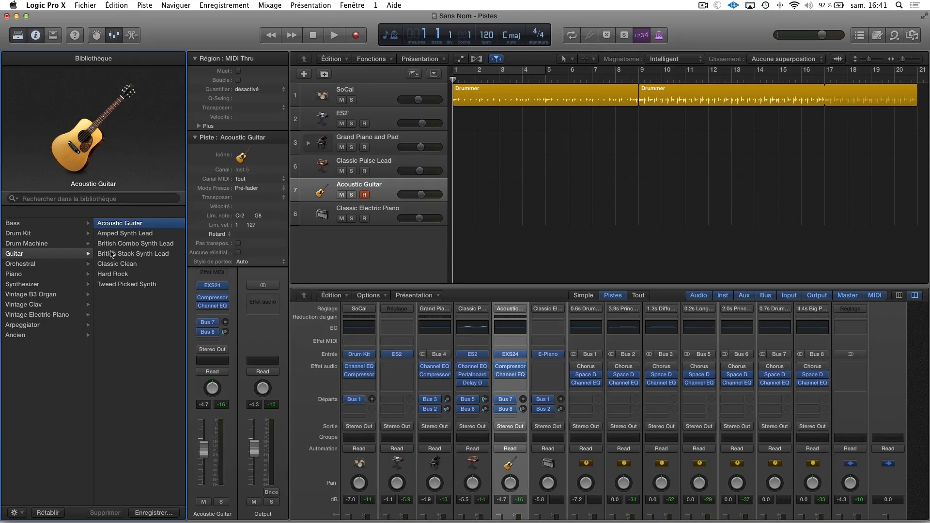
- Replace the Classic Electric Piano patch with String Ensemble from the Orchestral Strings category
left_click(328, 216)
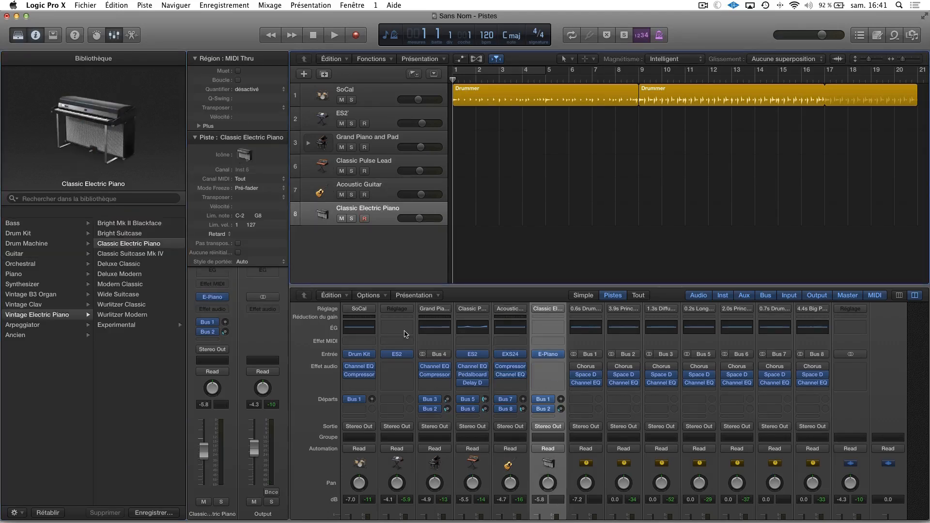
left_click(35, 326)
left_click(36, 264)
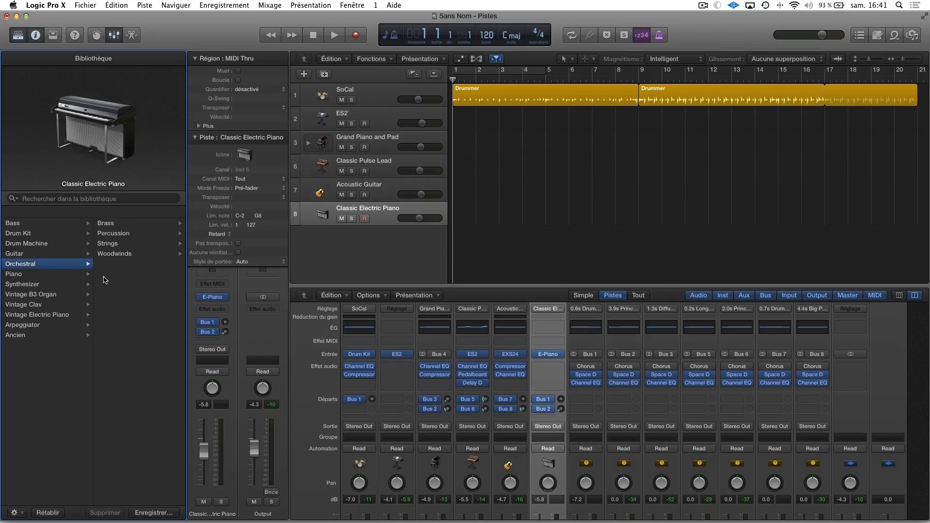
left_click(119, 245)
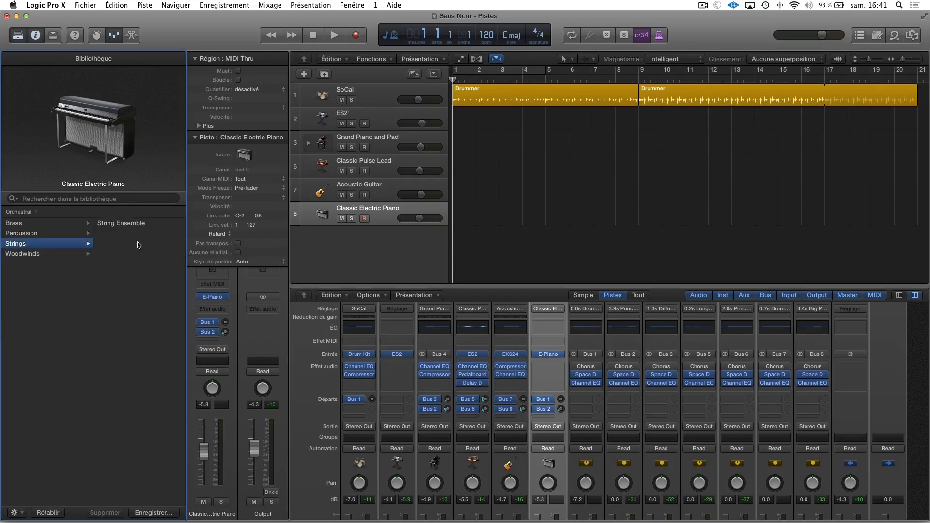
left_click(113, 227)
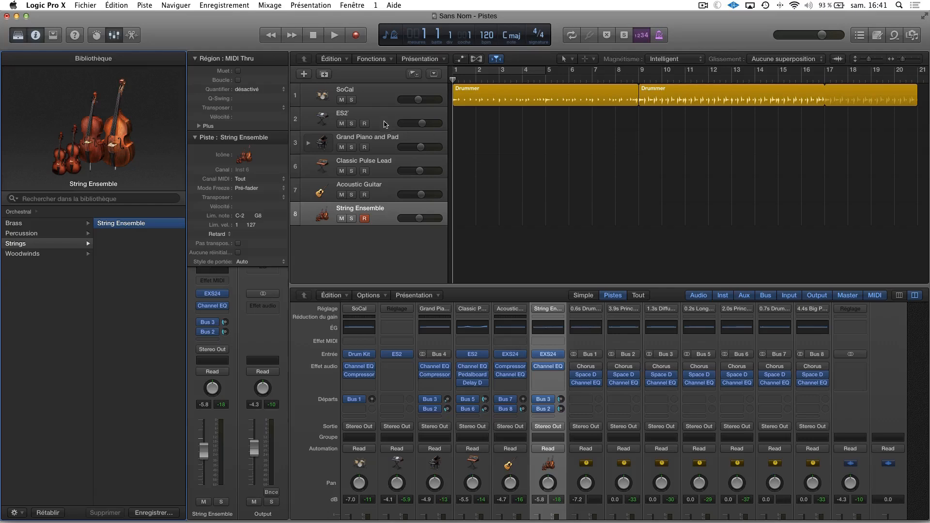
- Record a four-bar chord part on the String Ensemble track and open its region in the piano roll
left_click(356, 36)
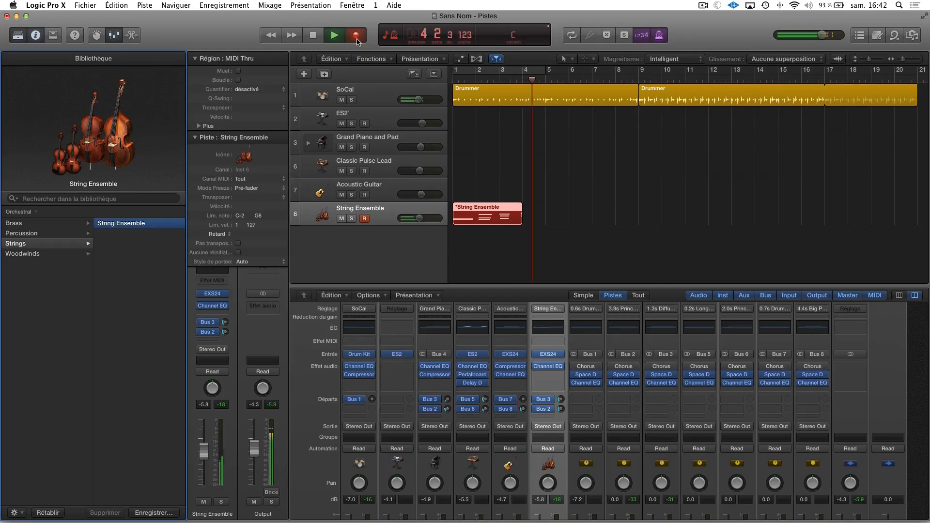
key("space")
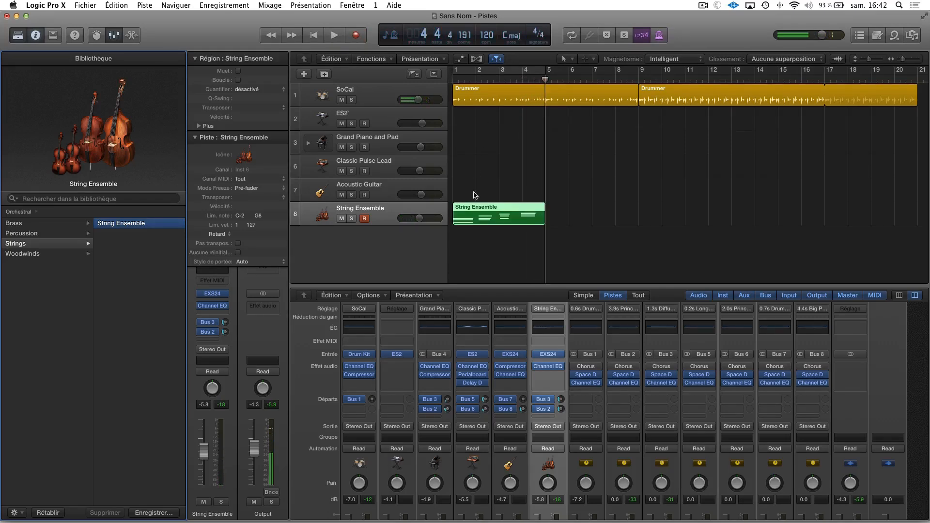
double_click(475, 209)
double_click(477, 207)
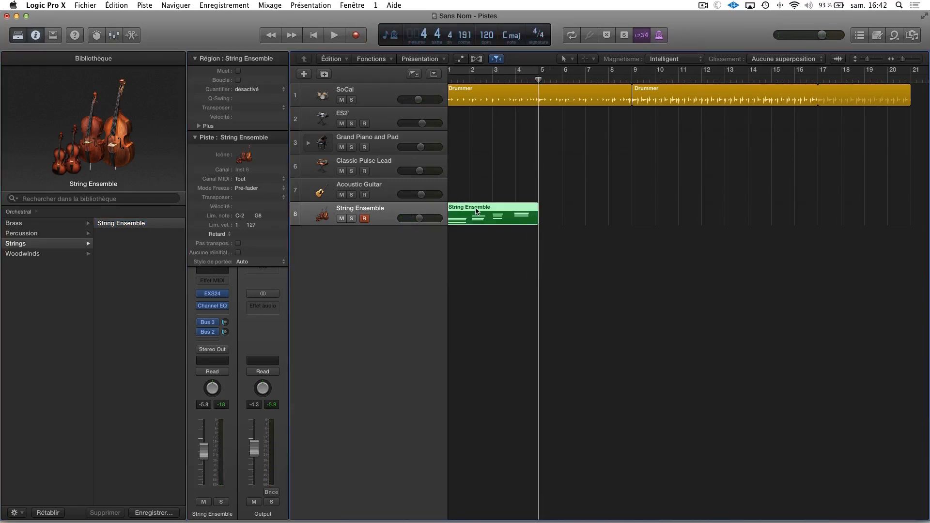
key("e")
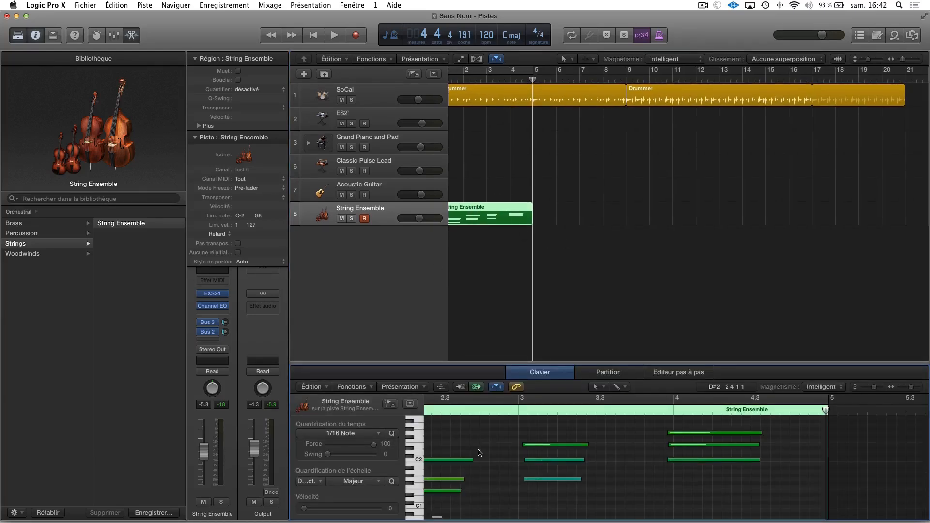
- Lengthen the notes of the first three string chords so each chord lasts until about the next bar line
scroll(488, 448, "left", 5)
scroll(488, 449, "left", 1)
left_click_drag(553, 460, 544, 517)
left_click_drag(564, 470, 572, 474)
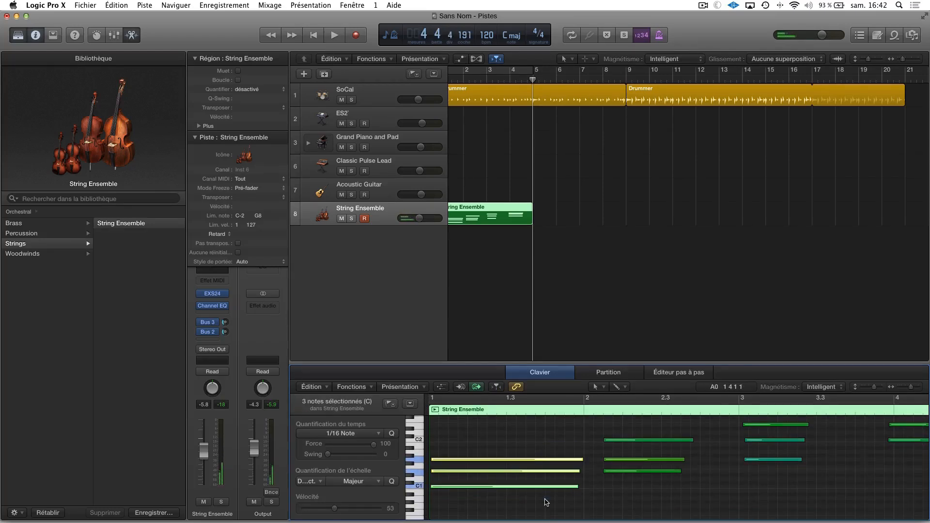
left_click_drag(636, 428, 585, 472)
left_click_drag(679, 471, 729, 460)
left_click_drag(730, 474, 889, 434)
scroll(776, 444, "right", 5)
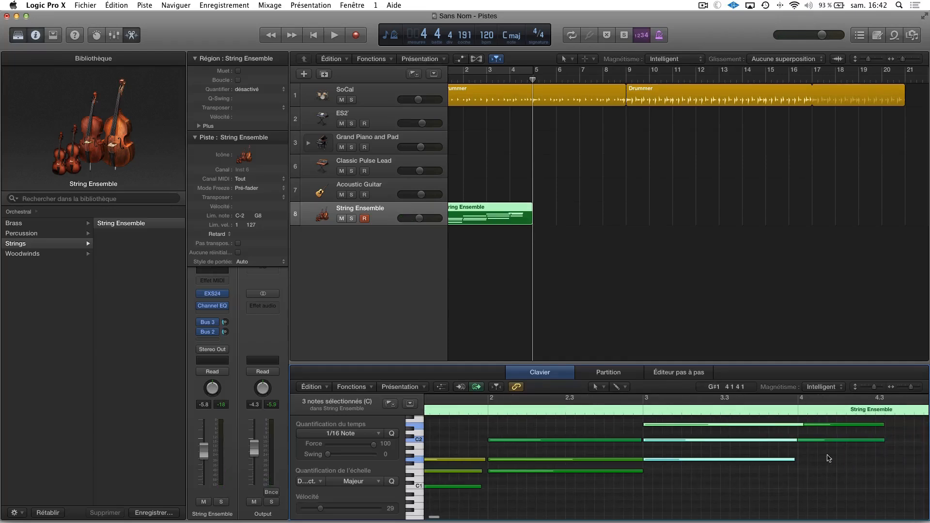
- Adjust the third chord's note ends to bar 4 and align the fourth chord's two lower notes with bar 4
left_click_drag(801, 425, 795, 424)
left_click(797, 464)
left_click_drag(788, 460, 815, 425)
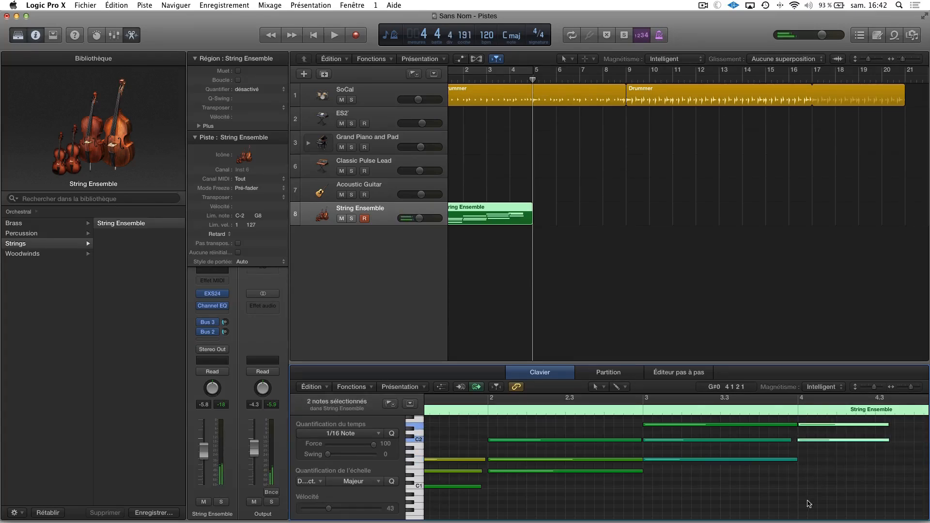
scroll(804, 470, "up", 4)
scroll(804, 471, "down", 3)
left_click(803, 439)
key("d")
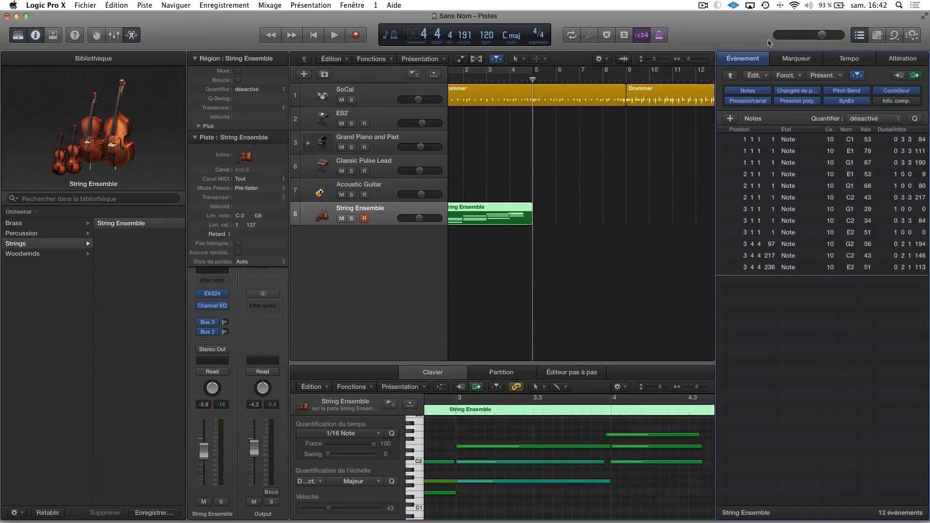
left_click(860, 35)
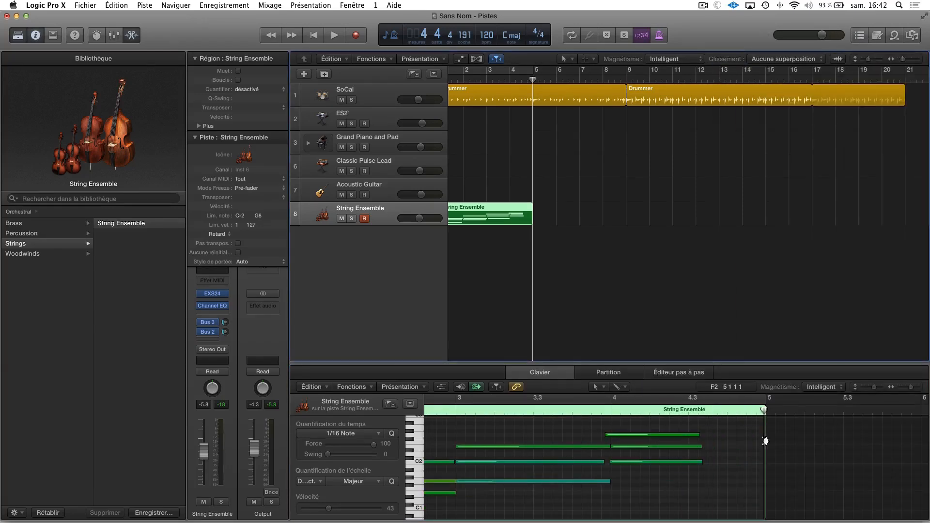
- Move the fourth chord's G2 note to start at bar 4 and play the project from the beginning
left_click(623, 435)
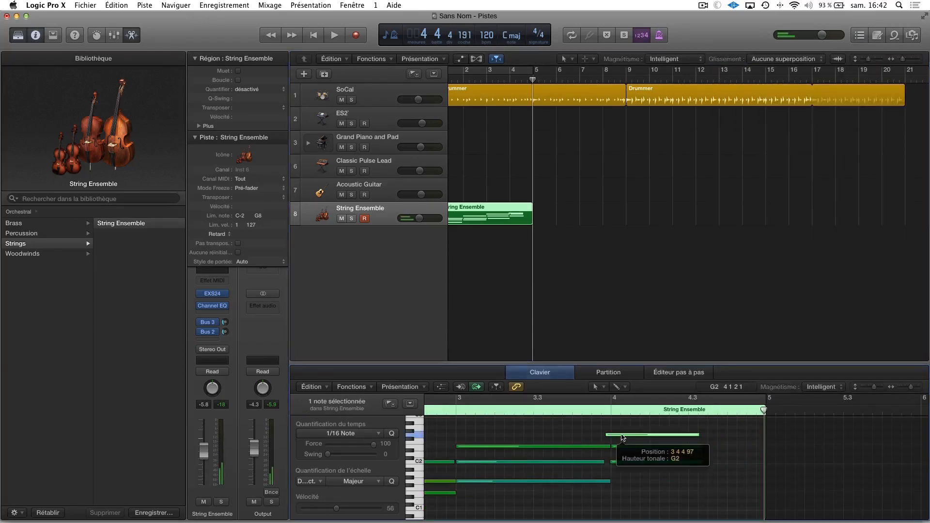
left_click_drag(636, 435, 640, 436)
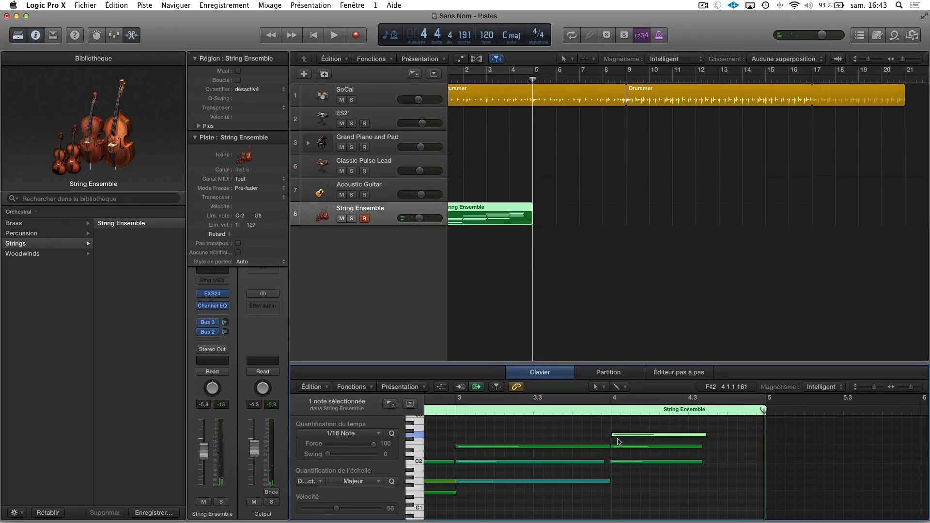
scroll(679, 431, "left", 5)
key("Return")
key("space")
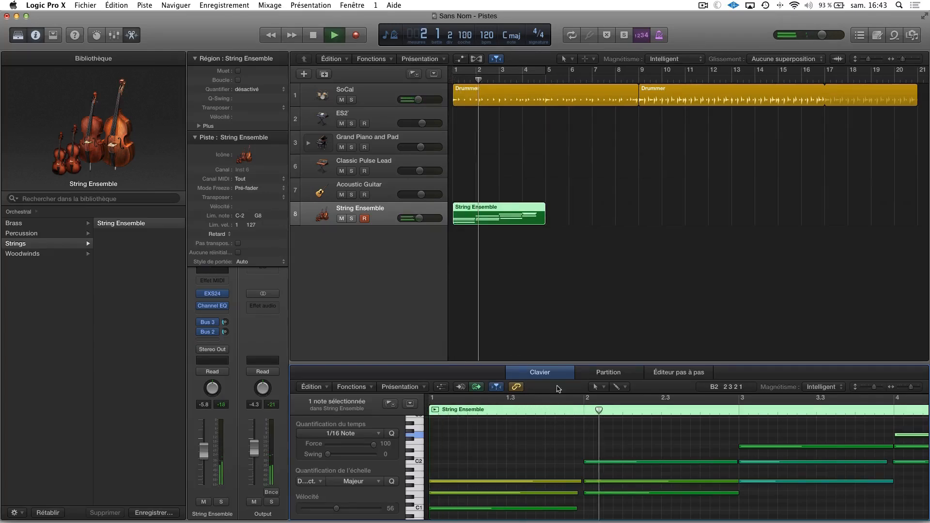
- Enlarge the piano roll and, with playback stopped, lengthen the first chord's notes to end at bar 2
left_click_drag(563, 348, 568, 266)
key("space")
mouse_move(582, 442)
left_mouse_down()
mouse_move(573, 410)
mouse_move(578, 437)
left_mouse_up()
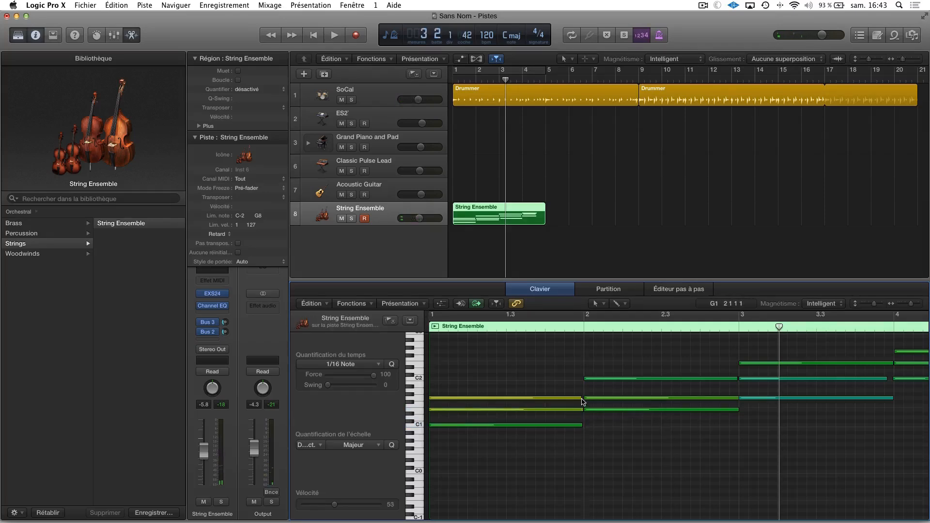
left_click_drag(582, 398, 581, 398)
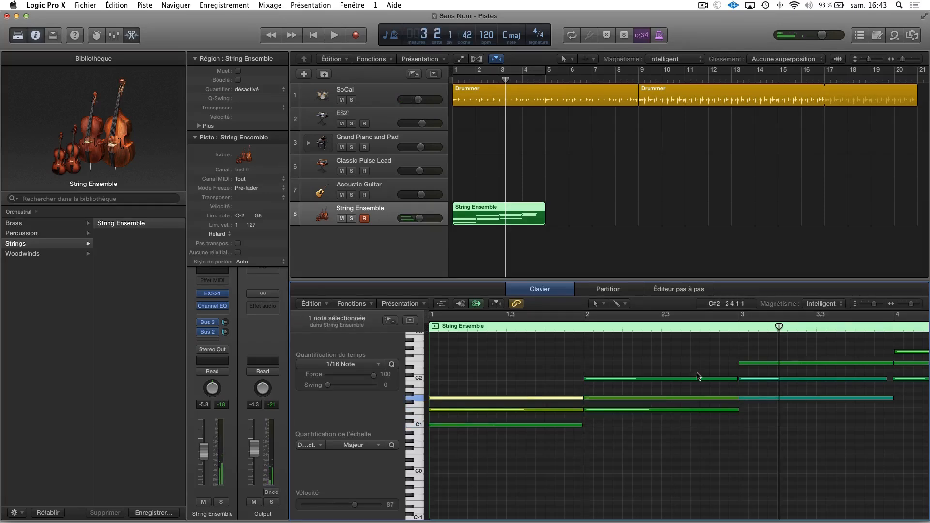
- Adjust the end of the second chord's top note near bar 3 and leave no notes selected
left_click_drag(735, 377, 736, 378)
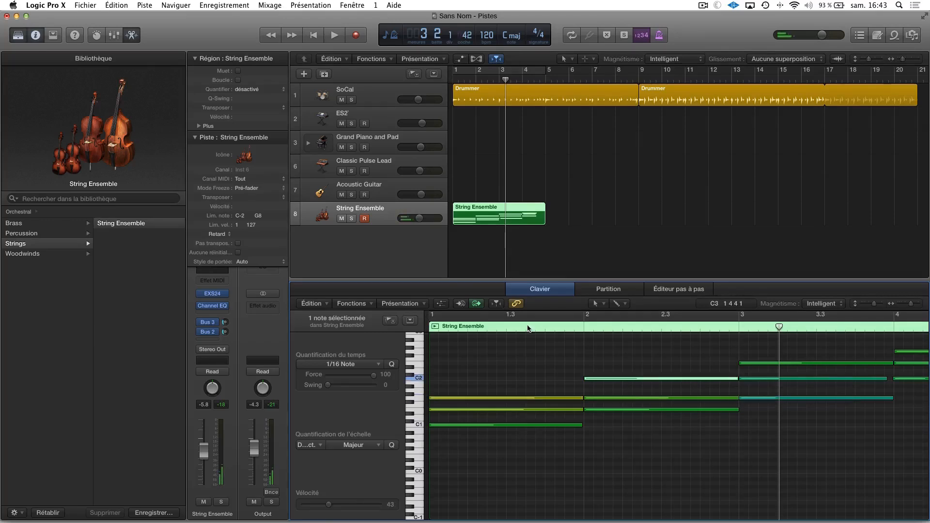
left_click(602, 303)
left_click(601, 306)
left_click(602, 304)
left_click(600, 306)
scroll(522, 356, "left", 1)
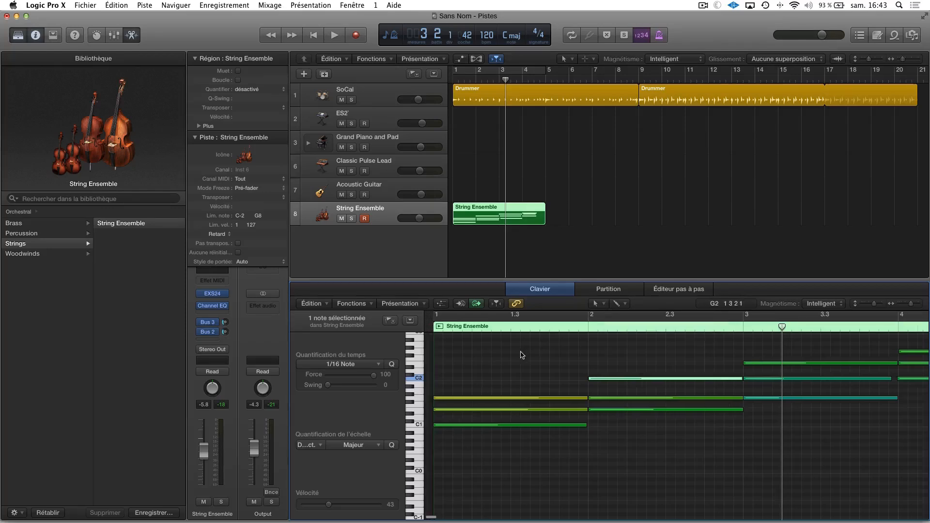
left_click(494, 399)
left_click(497, 370)
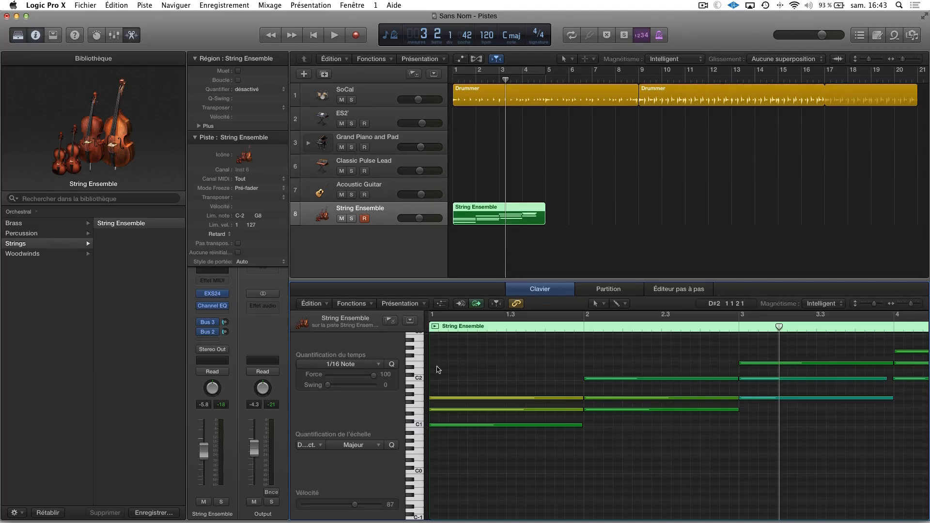
- Add a one-bar note at bar 1, play it at C0 from the beginning, and move it up to C3
left_click_drag(455, 370, 446, 370)
key("space")
key("space")
left_click(463, 368)
left_click_drag(462, 368, 473, 467)
key("Return")
key("space")
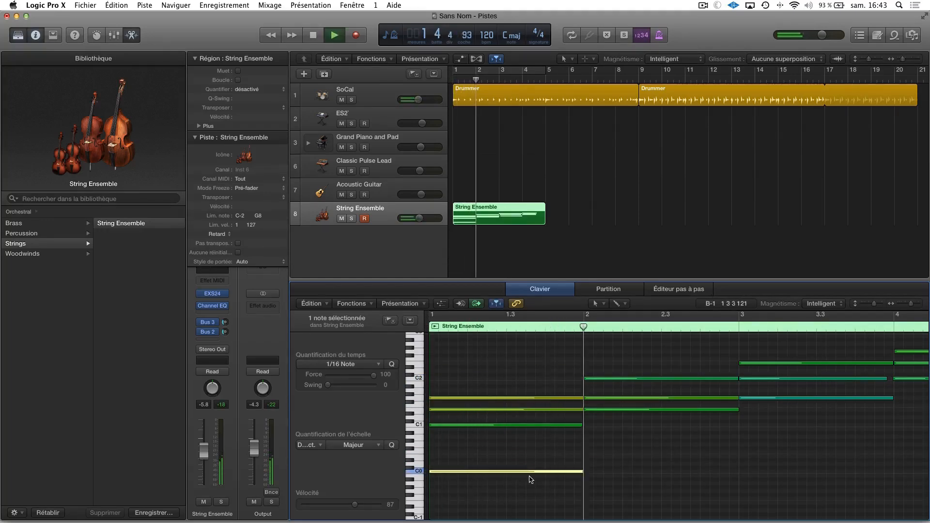
key("space")
left_click_drag(532, 474, 533, 369)
key("super+d")
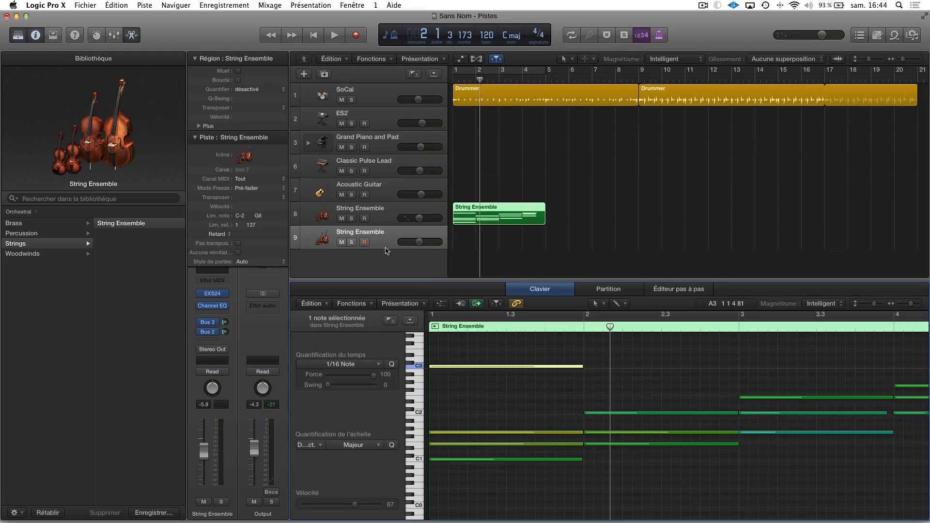
key("super+d")
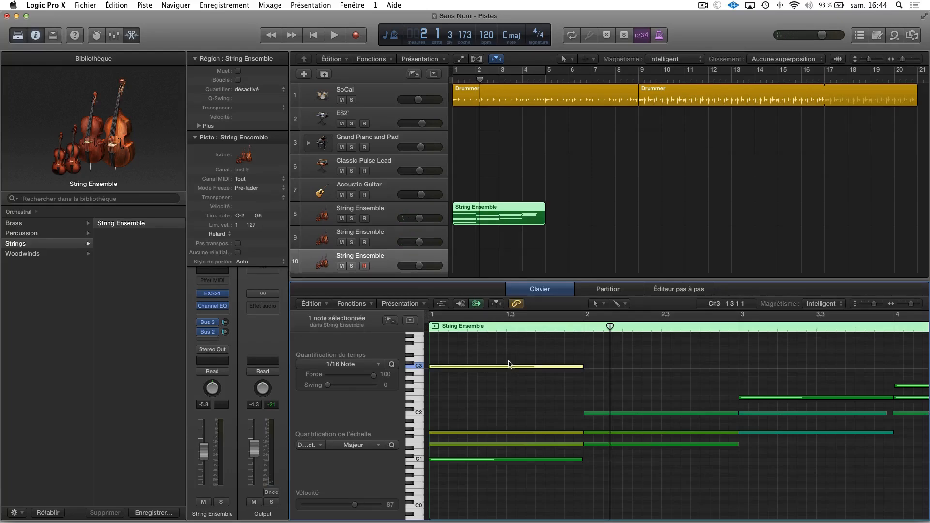
key("super+BackSpace")
key("super+BackSpace")
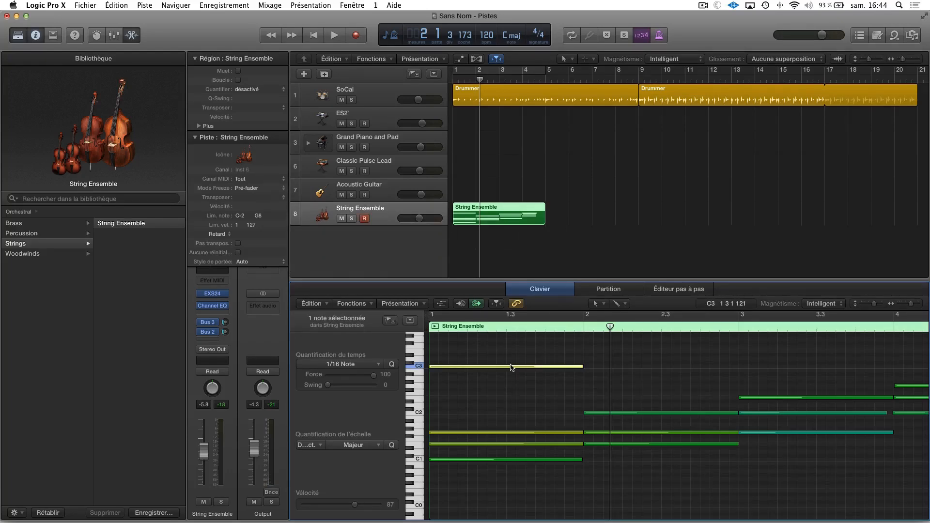
- Copy the C3 note from bar 1 to the starts of bars 2 and 3
left_click(509, 367)
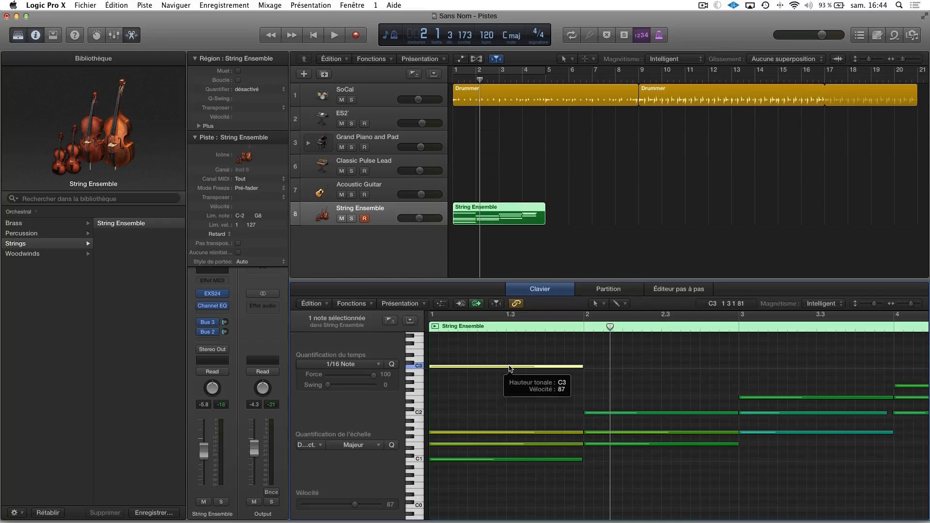
left_click_drag(510, 366, 664, 368)
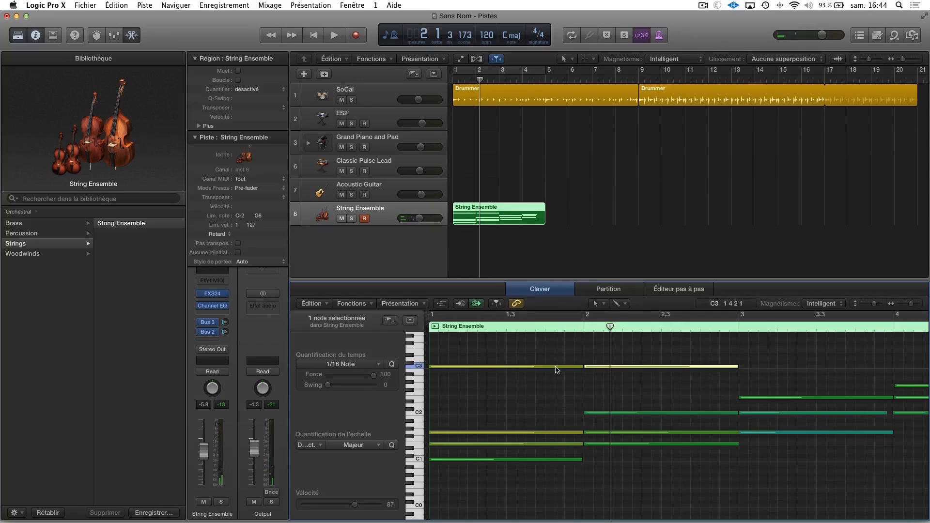
left_click_drag(608, 366, 762, 368)
scroll(761, 369, "up", 3)
scroll(758, 368, "down", 5)
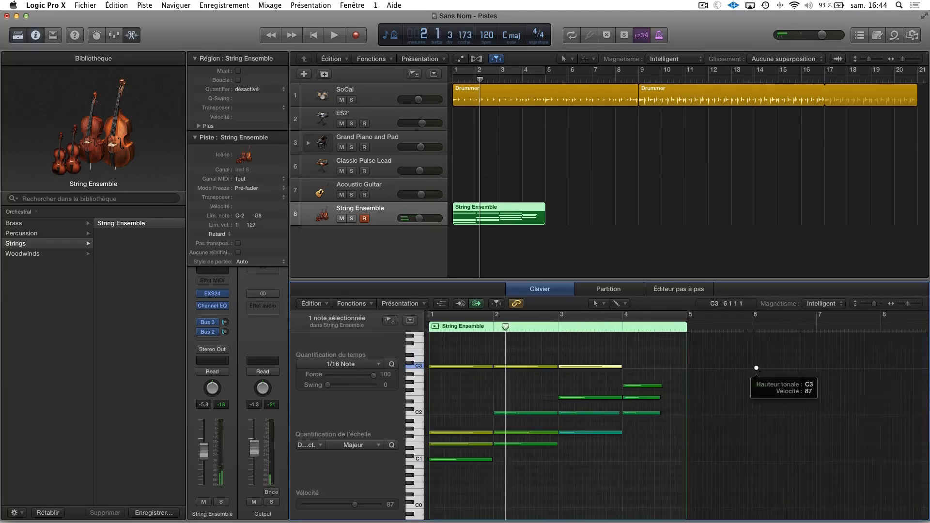
scroll(746, 367, "up", 3)
scroll(679, 374, "left", 5)
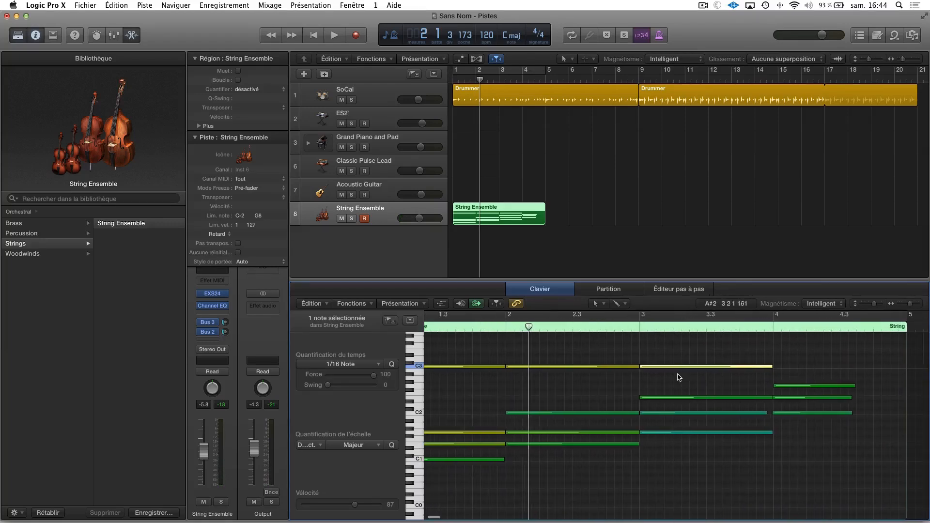
- Copy the C3 note from bar 3 to the start of bar 4
scroll(624, 389, "left", 2)
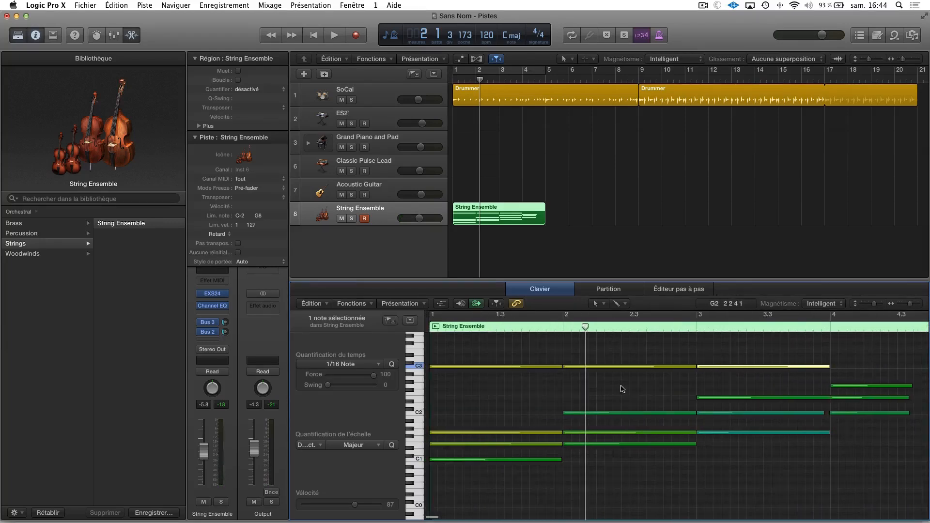
scroll(621, 386, "up", 5)
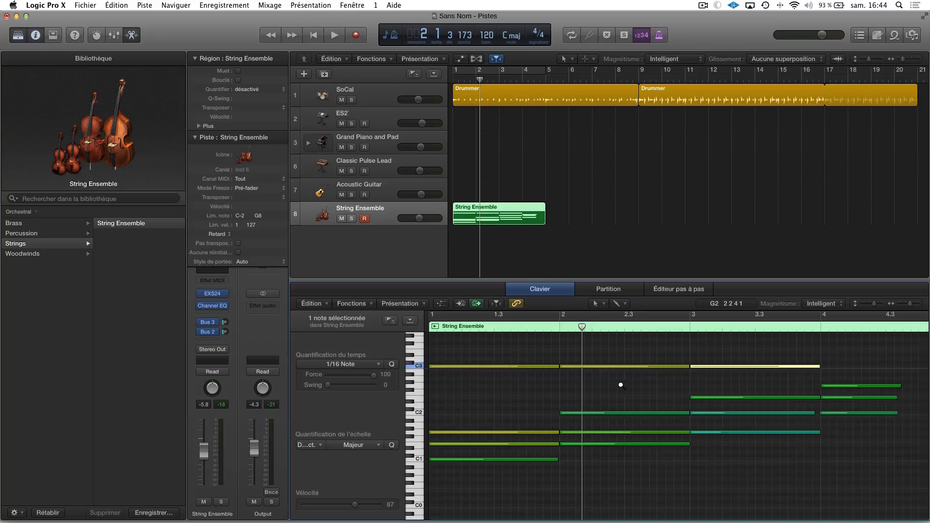
scroll(584, 383, "down", 8)
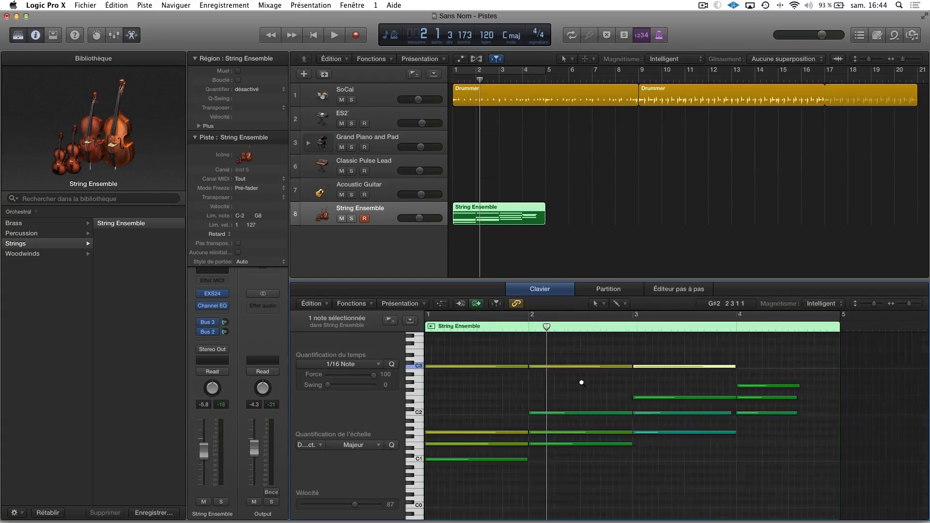
scroll(569, 383, "down", 3)
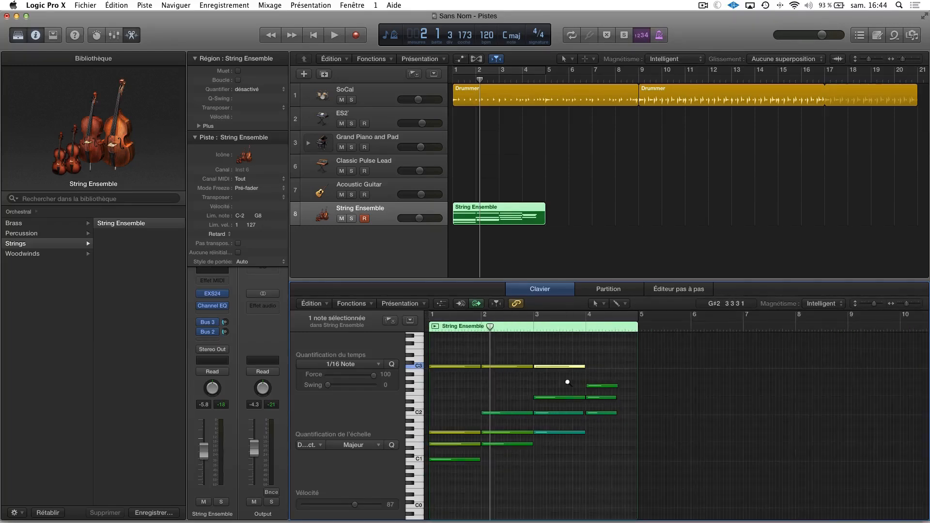
scroll(545, 379, "up", 3)
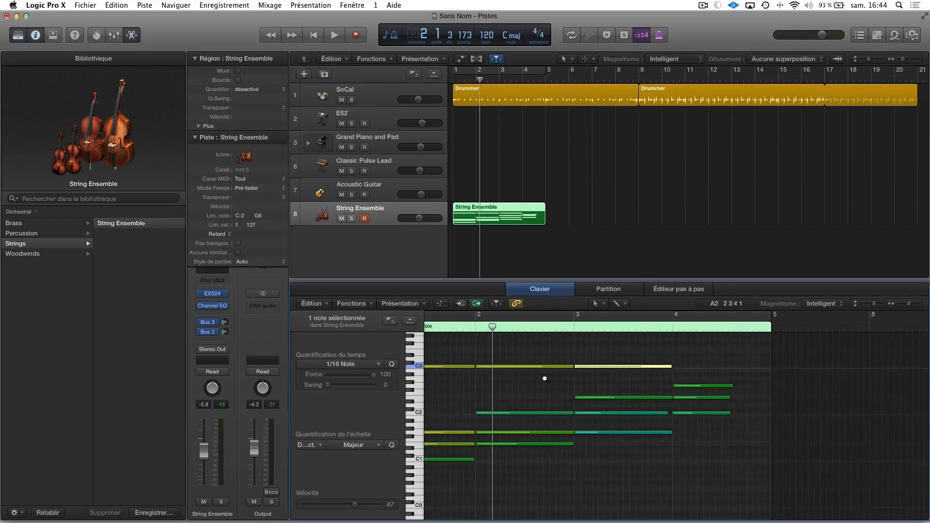
scroll(545, 379, "down", 4)
scroll(545, 379, "up", 4)
scroll(547, 371, "down", 1)
left_click_drag(553, 368, 623, 370)
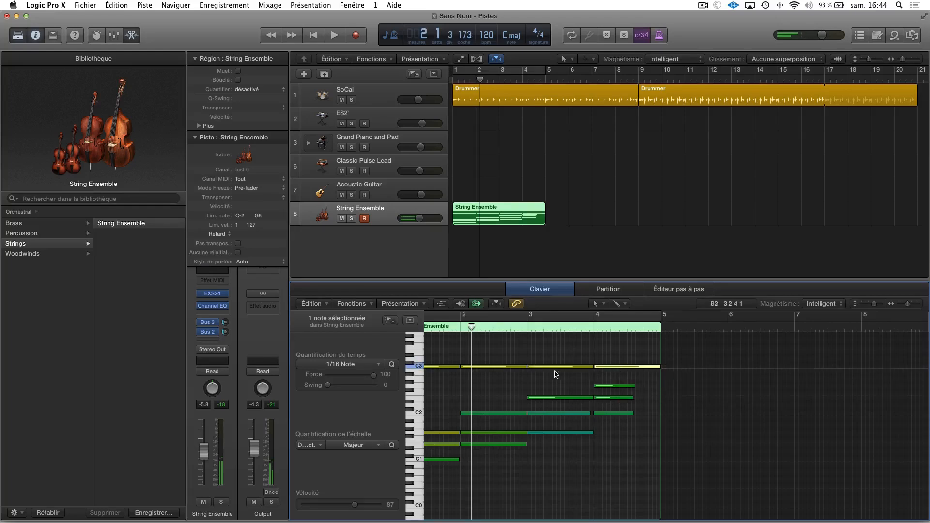
- Play the project from the beginning with all four bars of string notes in view
scroll(554, 377, "left", 3)
scroll(458, 369, "down", 1)
scroll(460, 371, "down", 3)
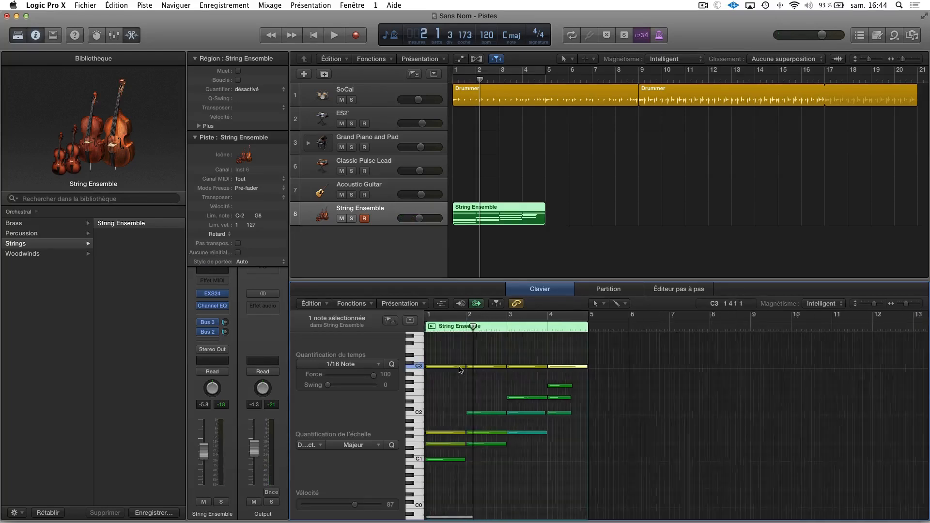
scroll(460, 370, "up", 4)
scroll(461, 370, "down", 4)
scroll(460, 371, "up", 3)
scroll(461, 371, "left", 2)
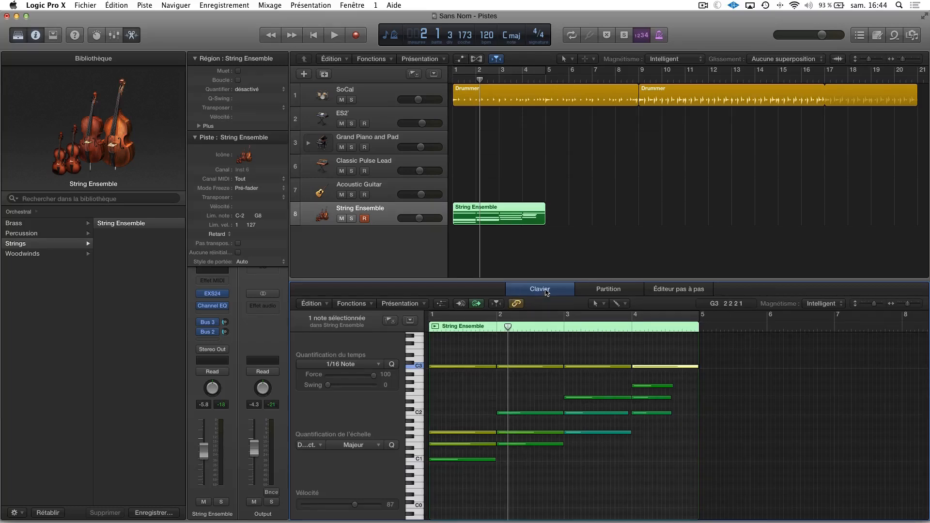
key("space")
key("Return")
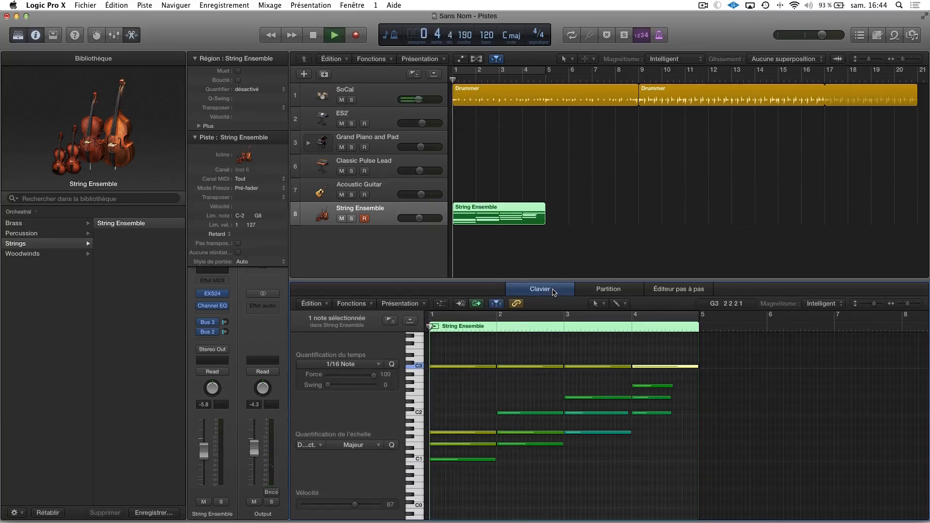
- Show the string region in the score editor, stop playback, and switch to the step editor
left_click(615, 289)
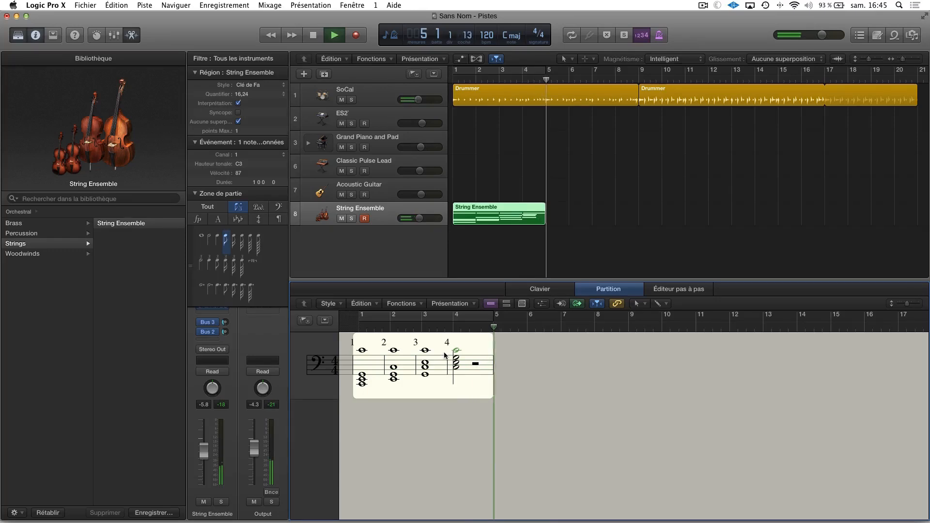
key("space")
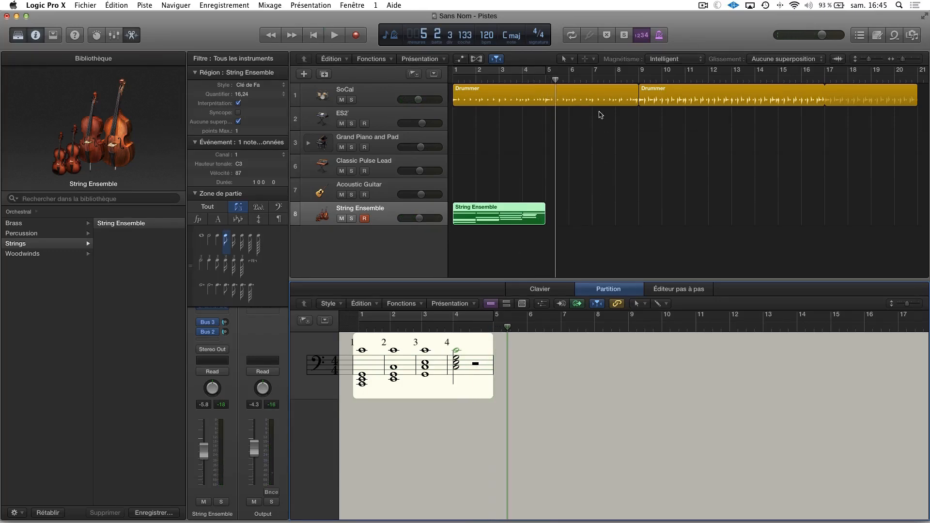
left_click(678, 289)
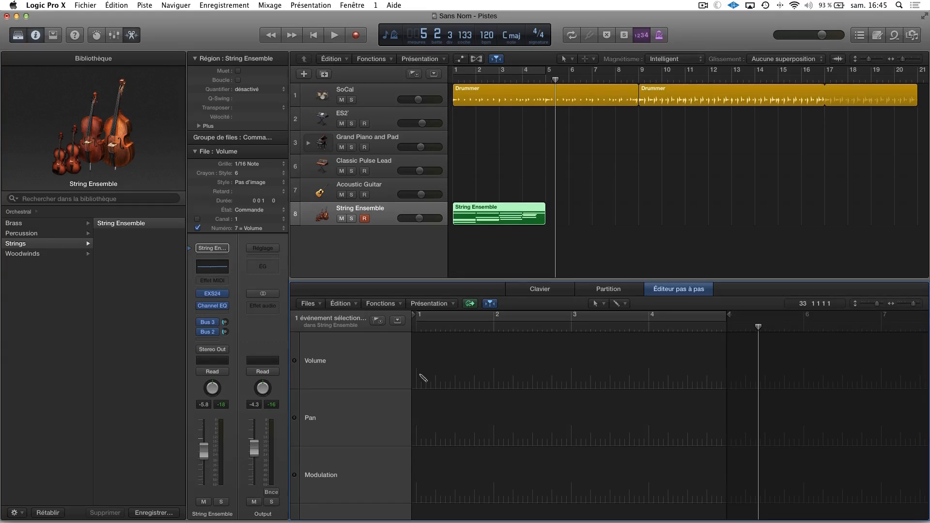
- Draw a varying Modulation curve across bars 1 to 4 of the string region and play from the beginning
scroll(420, 469, "down", 1)
mouse_move(417, 475)
left_mouse_down()
mouse_move(436, 448)
mouse_move(466, 469)
mouse_move(567, 469)
mouse_move(629, 447)
mouse_move(720, 454)
left_mouse_up()
key("Return")
key("space")
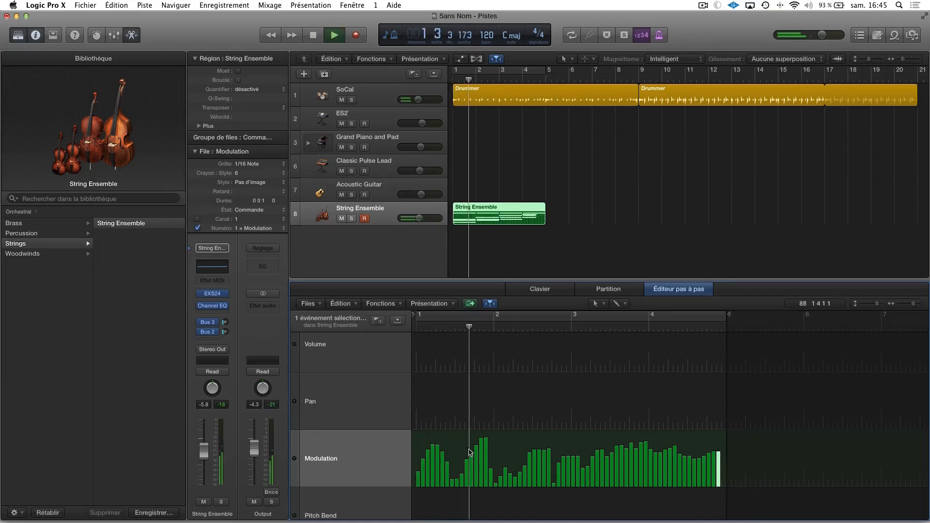
- Stop playback and undo the Modulation curve, trying a redo before undoing it again
scroll(436, 461, "down", 1)
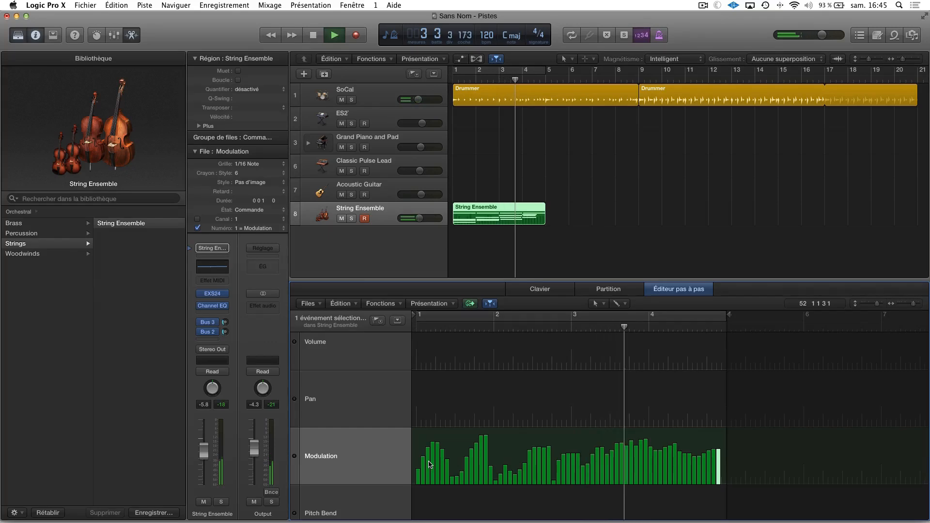
key("space")
key("super+z")
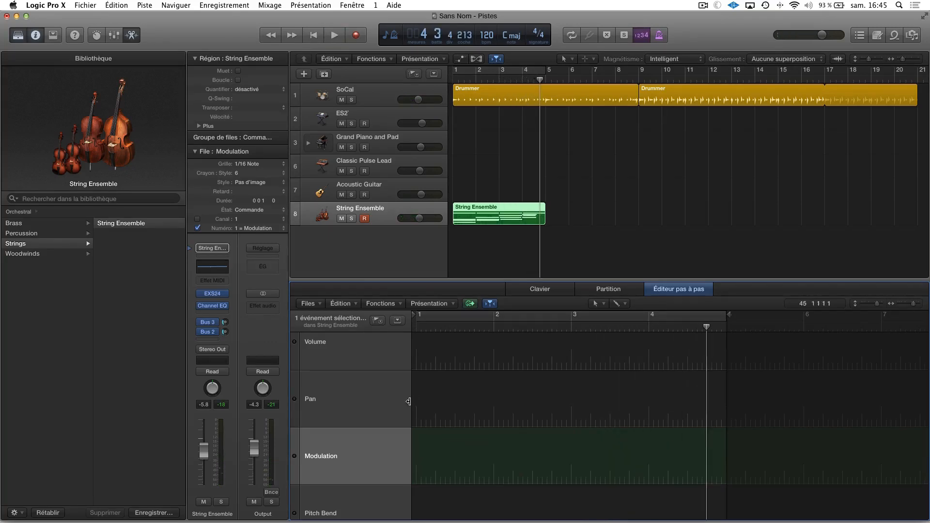
left_click(118, 4)
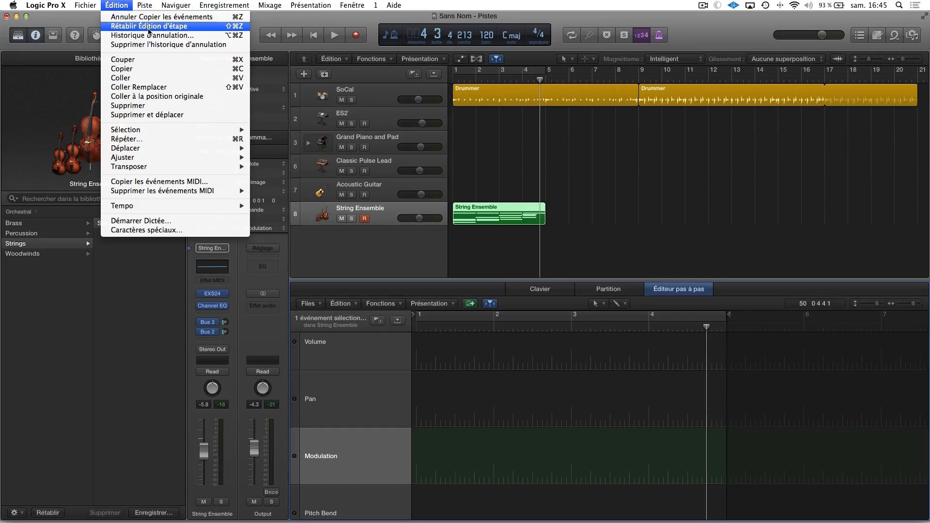
left_click(626, 383)
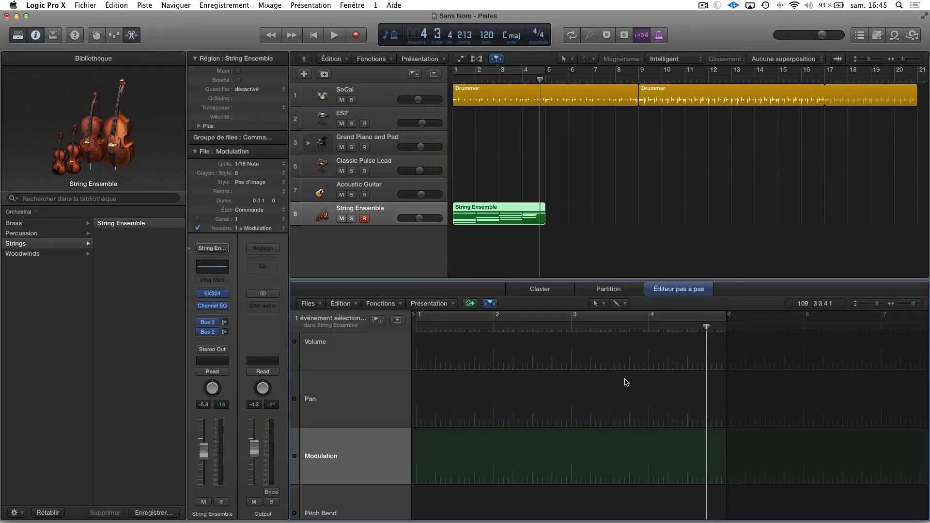
key("shift+super+z")
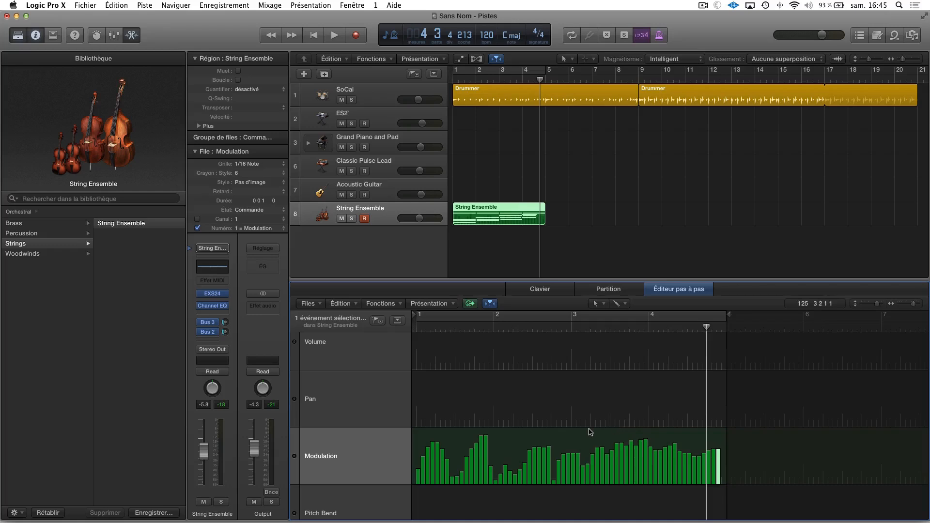
key("super+z")
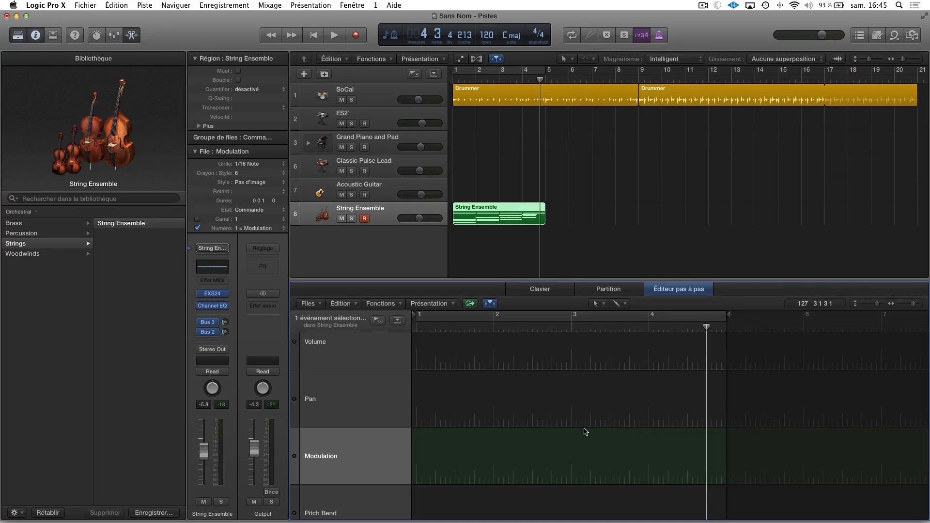
- Try a varying Pitch Bend curve over bars 1 to 3 and in bar 5 during playback, and undo it
scroll(440, 468, "down", 2)
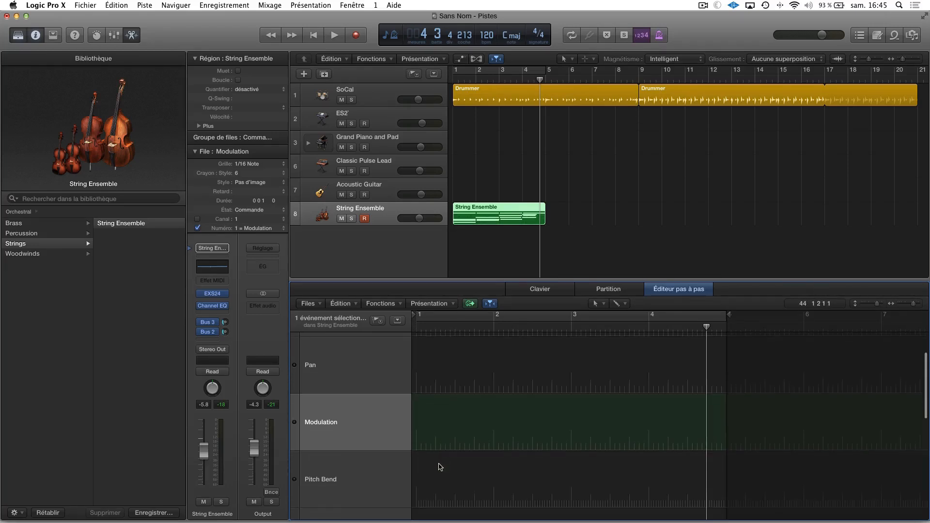
mouse_move(417, 490)
left_mouse_down()
mouse_move(441, 467)
mouse_move(545, 476)
mouse_move(647, 466)
left_mouse_up()
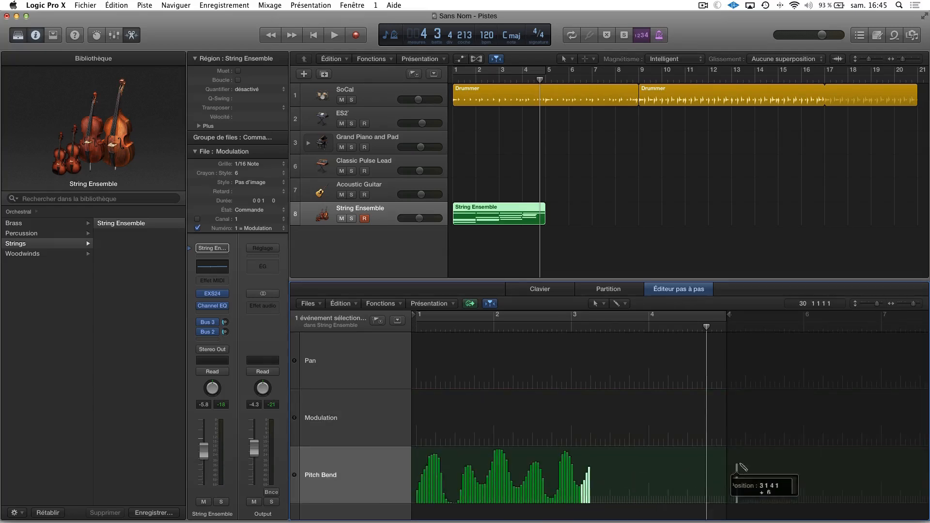
left_click_drag(737, 466, 756, 480)
key("space")
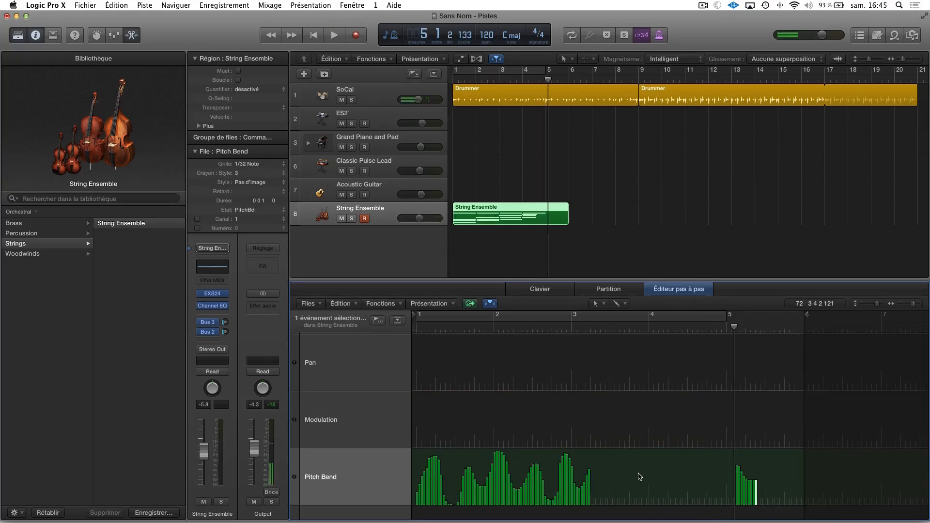
key("Return")
key("space")
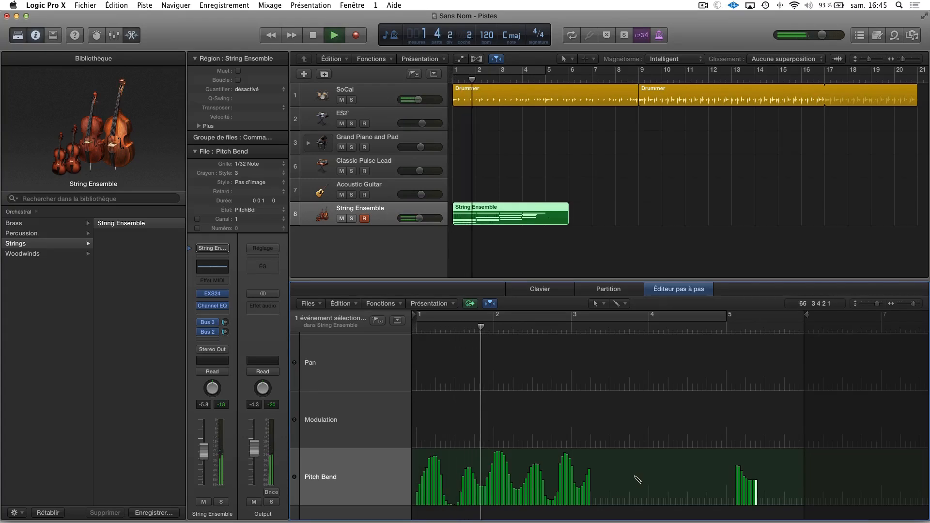
key("super+z")
scroll(471, 489, "down", 3)
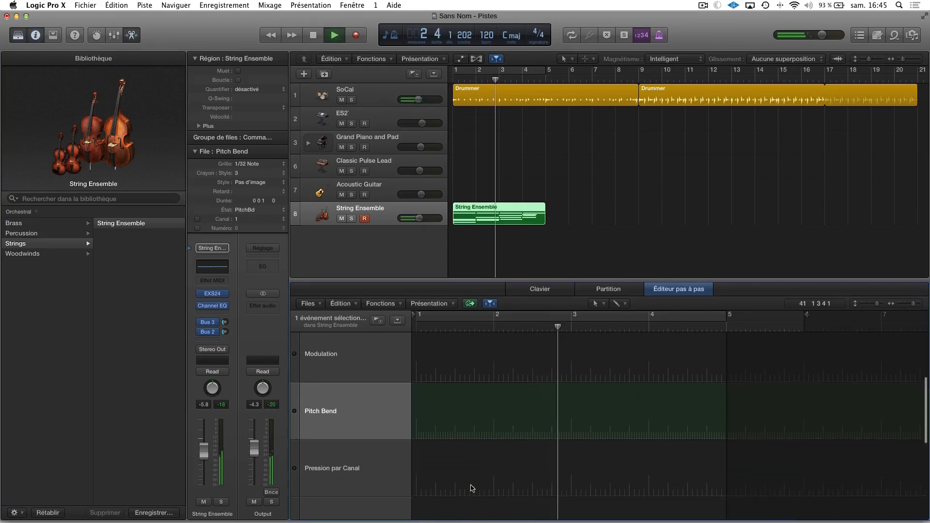
- Redraw the string notes' velocities across bars 1 to 4 and into the start of bar 5 during playback
scroll(472, 488, "down", 5)
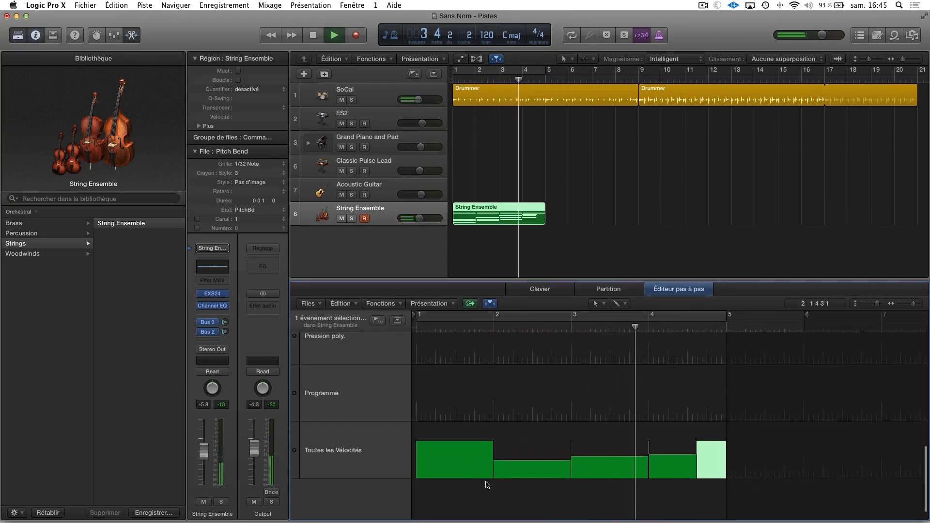
mouse_move(438, 461)
left_mouse_down()
mouse_move(430, 466)
mouse_move(441, 443)
mouse_move(489, 434)
mouse_move(725, 438)
mouse_move(721, 426)
mouse_move(575, 440)
mouse_move(539, 431)
mouse_move(523, 443)
mouse_move(531, 421)
mouse_move(608, 447)
mouse_move(613, 420)
mouse_move(644, 439)
mouse_move(657, 424)
mouse_move(673, 425)
left_mouse_up()
mouse_move(718, 458)
left_mouse_down()
mouse_move(678, 409)
mouse_move(592, 467)
mouse_move(561, 440)
mouse_move(545, 375)
left_mouse_up()
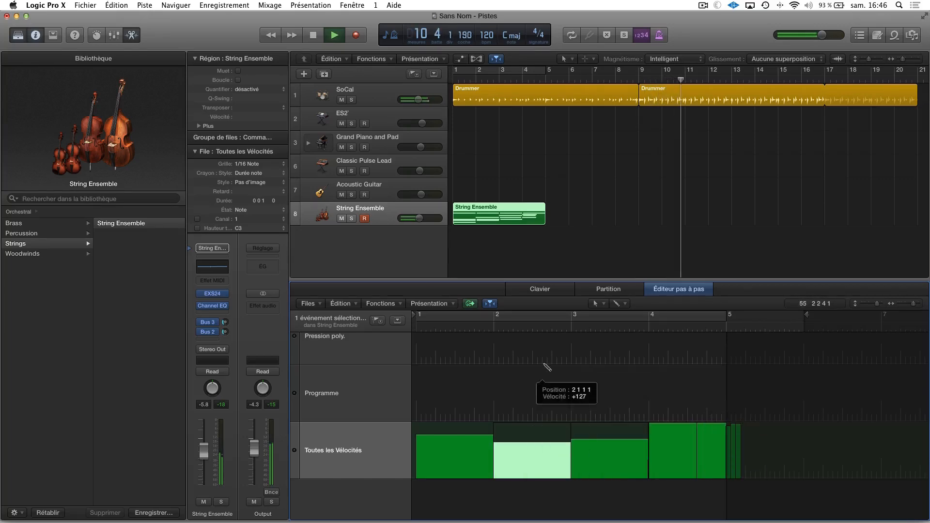
mouse_move(664, 441)
left_mouse_down()
mouse_move(660, 450)
mouse_move(702, 453)
mouse_move(705, 442)
mouse_move(746, 446)
mouse_move(702, 445)
mouse_move(737, 441)
left_mouse_up()
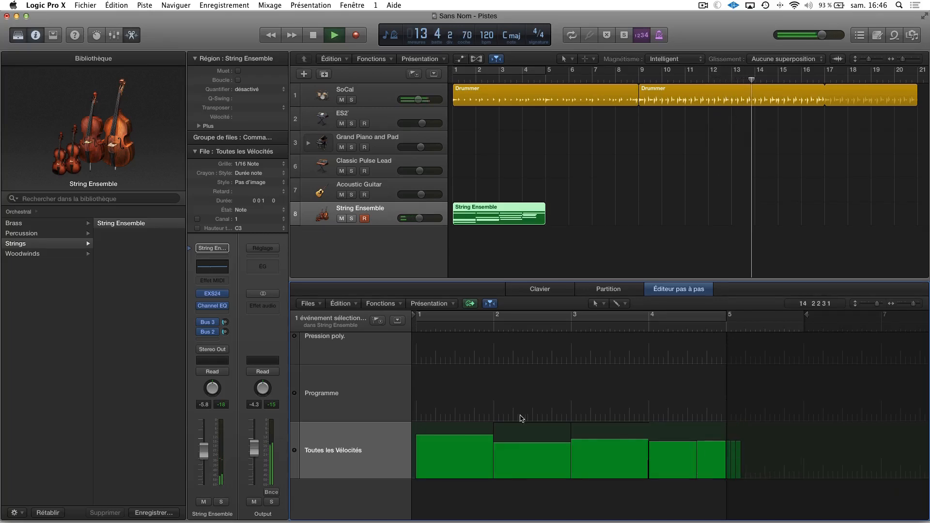
- Stop playback and show the string region in the piano roll, trying Mesure snapping before restoring Intelligent
left_click(548, 293)
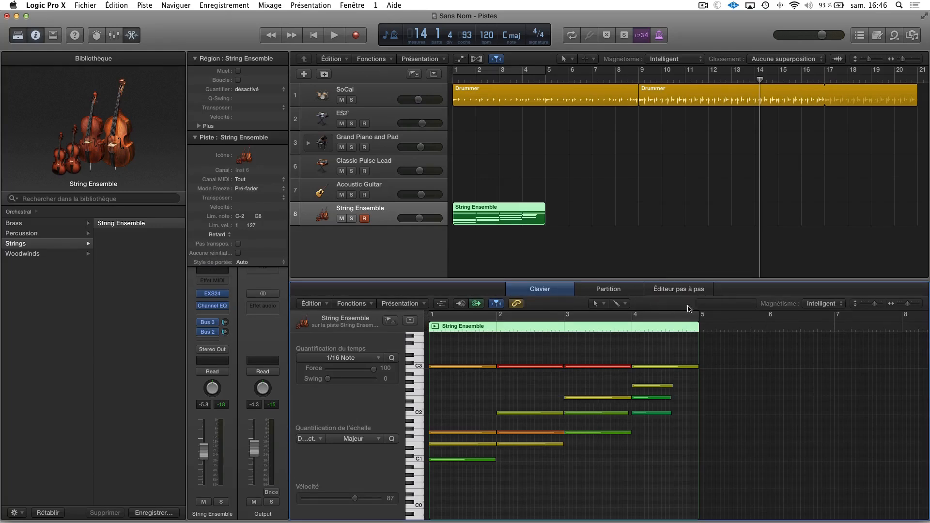
left_click(819, 304)
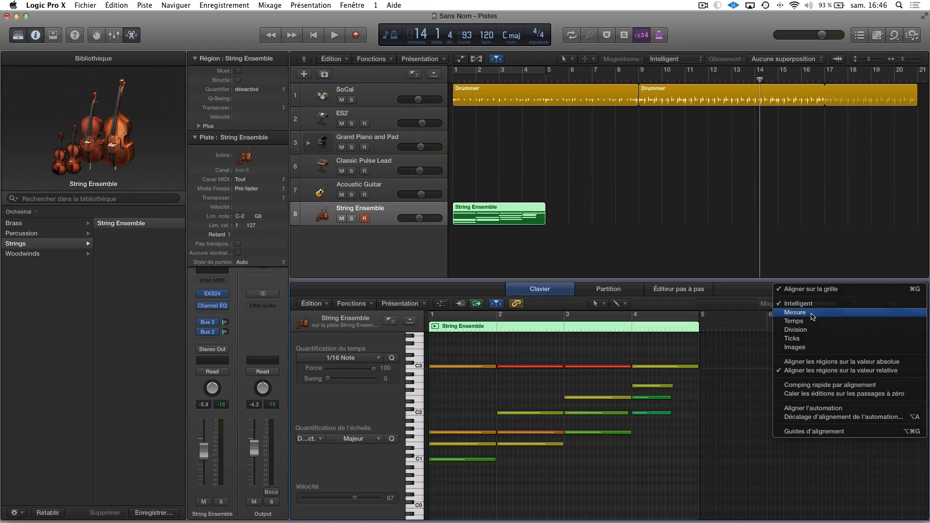
left_click(812, 313)
left_click(819, 305)
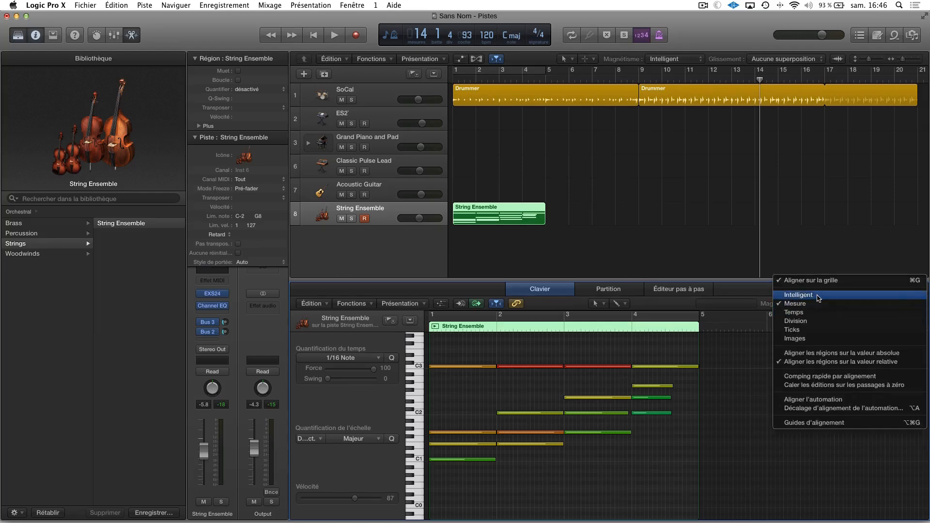
left_click(818, 296)
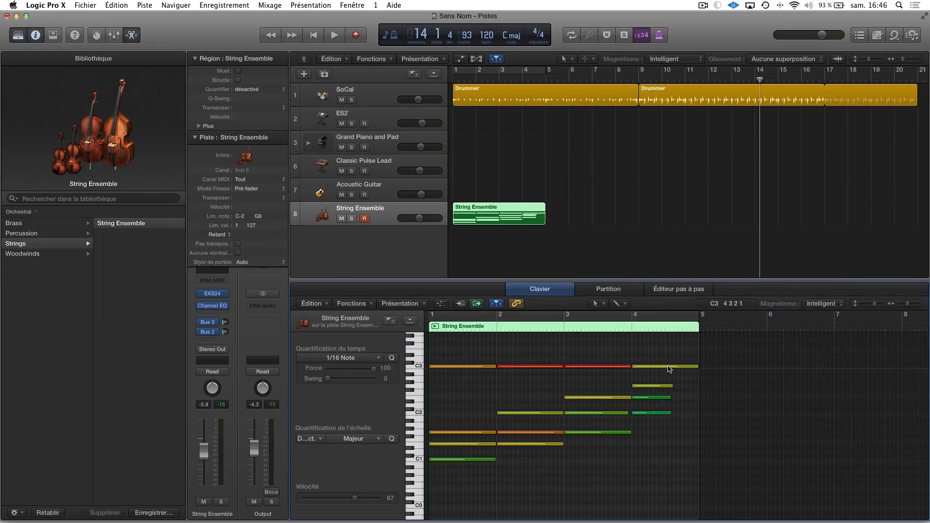
- Select the C3 note in bar 4 and review the available snap settings without changing them
left_click(669, 369)
left_click_drag(668, 370, 677, 367)
left_click(819, 303)
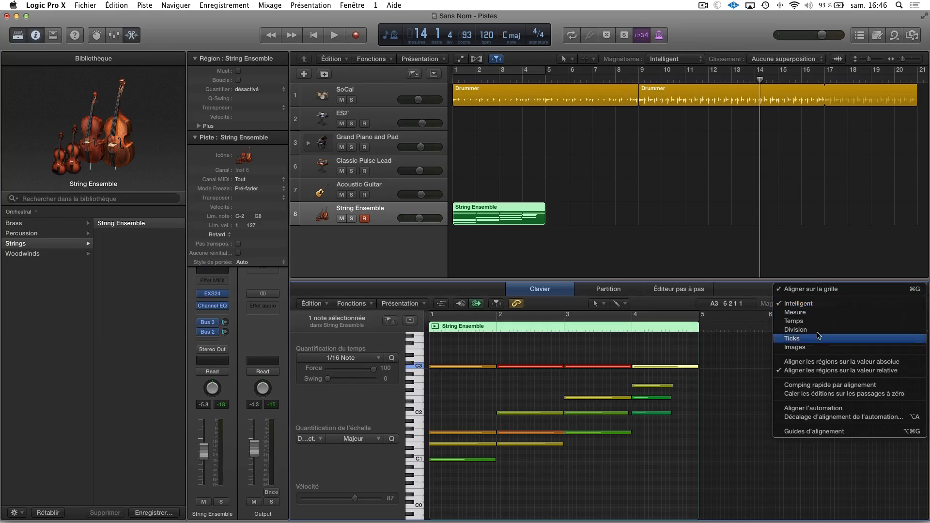
left_click(799, 278)
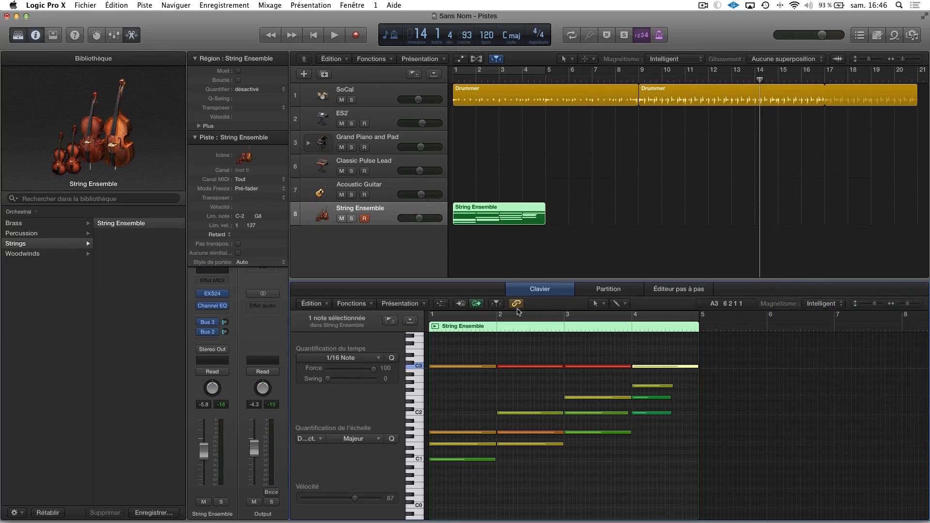
- Turn on Quick Help and examine what the MIDI Draw and Catch functions of the piano roll do
left_click(312, 305)
left_click(313, 304)
left_click(75, 37)
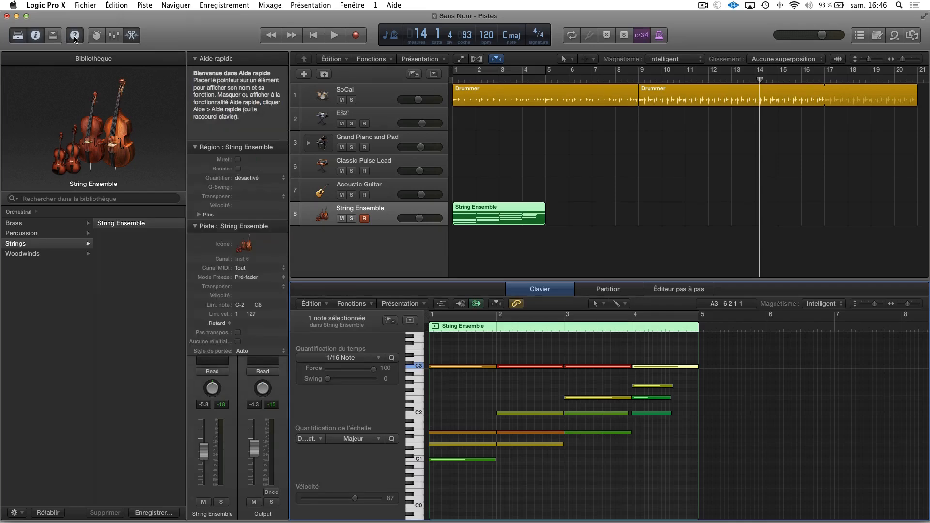
left_click(442, 304)
left_click(441, 303)
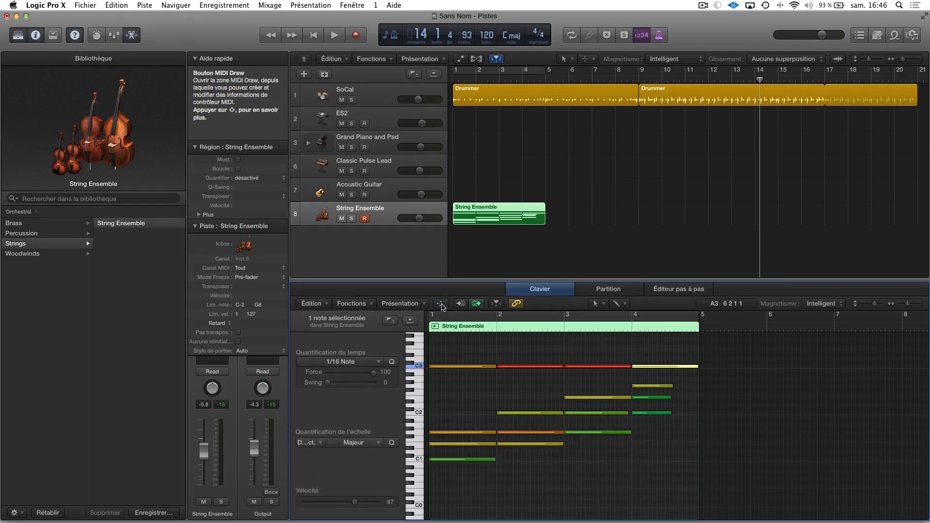
left_click(78, 39)
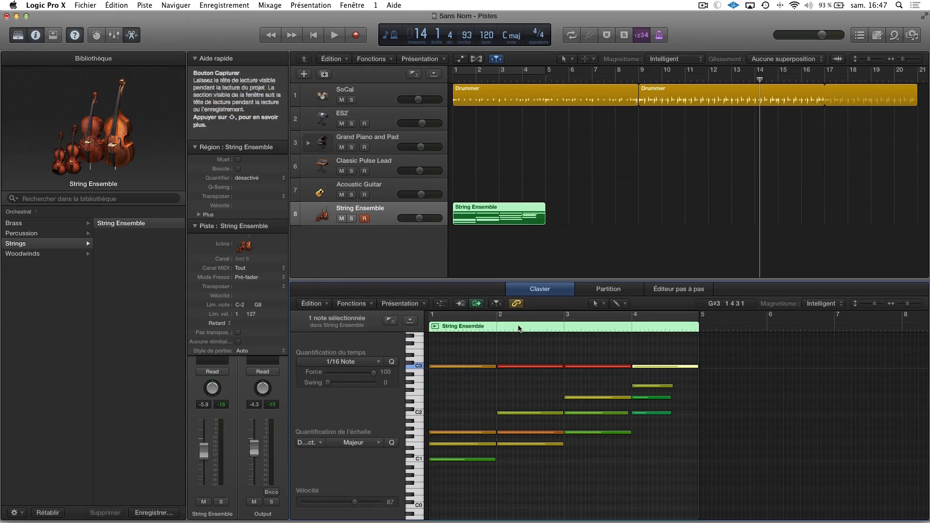
- Show an enlarged MIDI Draw area under the string notes and set its controller to Pitch Bend
left_click(440, 304)
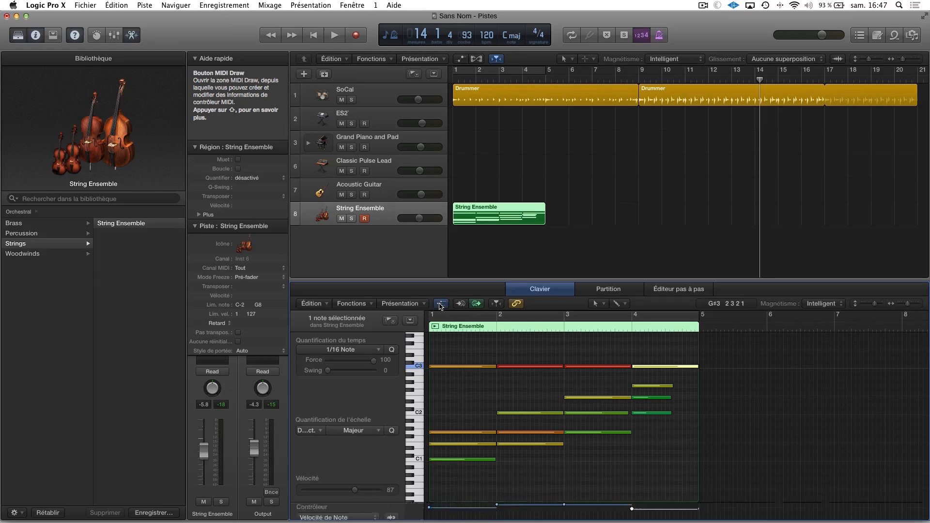
scroll(557, 468, "up", 3)
scroll(538, 466, "down", 4)
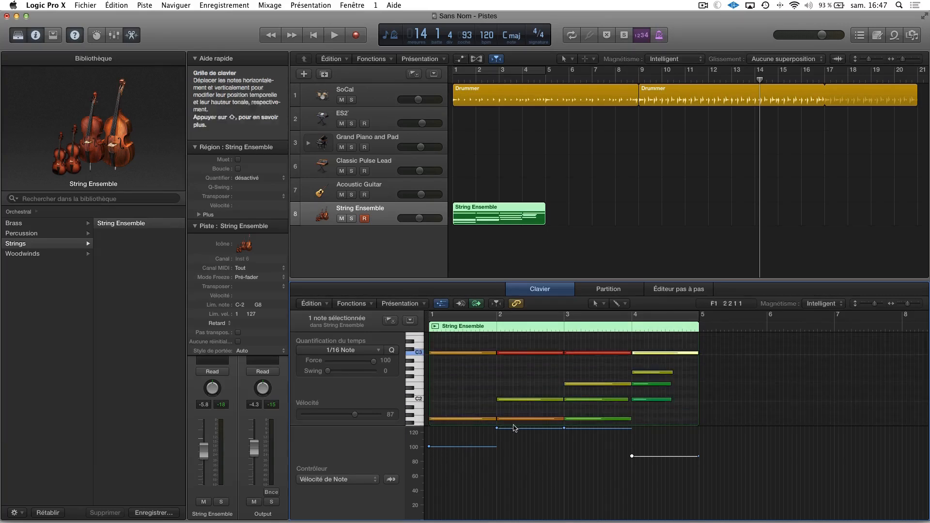
left_click(332, 480)
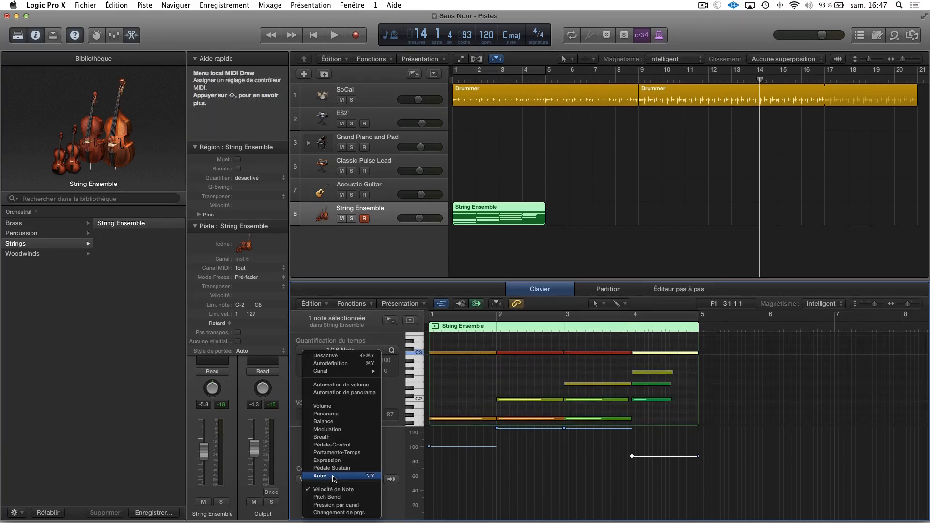
left_click(336, 501)
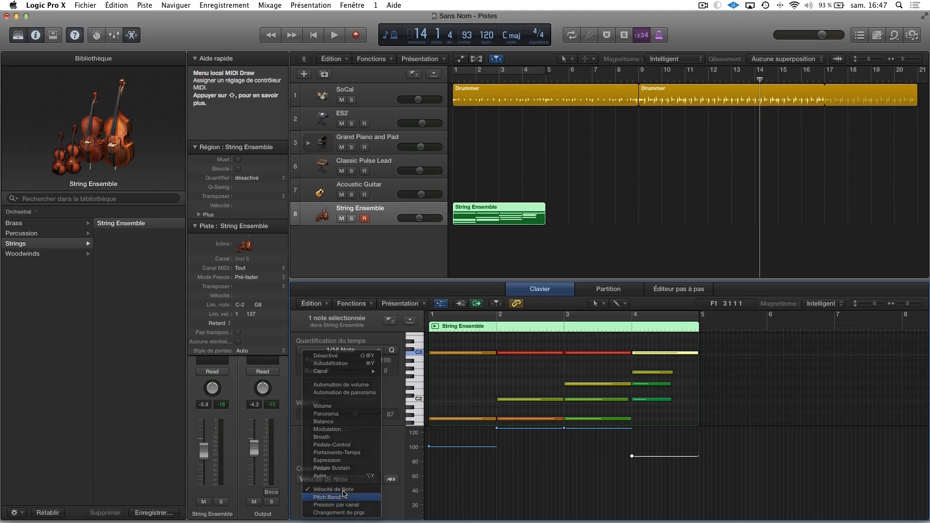
left_click(338, 481)
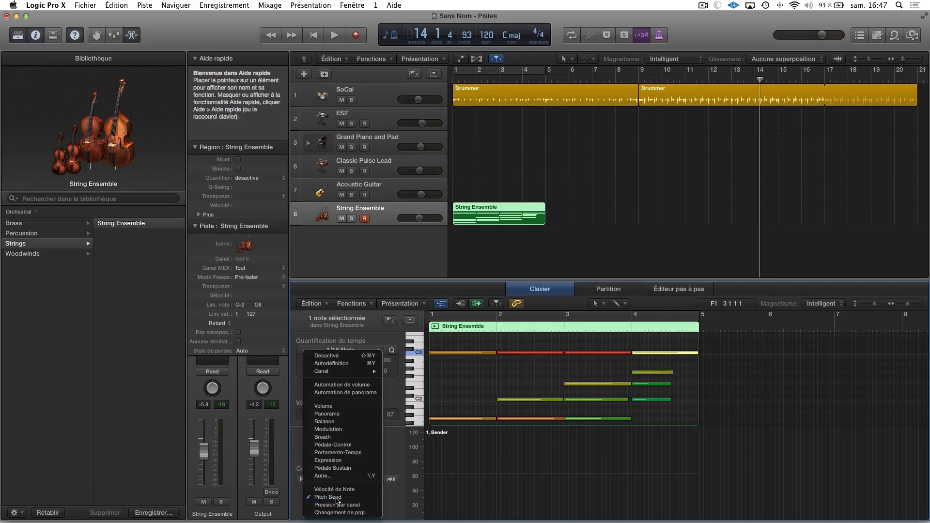
left_click(339, 499)
- Examine the Modulation and Pitch Bend lanes in the step editor for comparison with MIDI Draw, and return to the piano roll
left_click(668, 292)
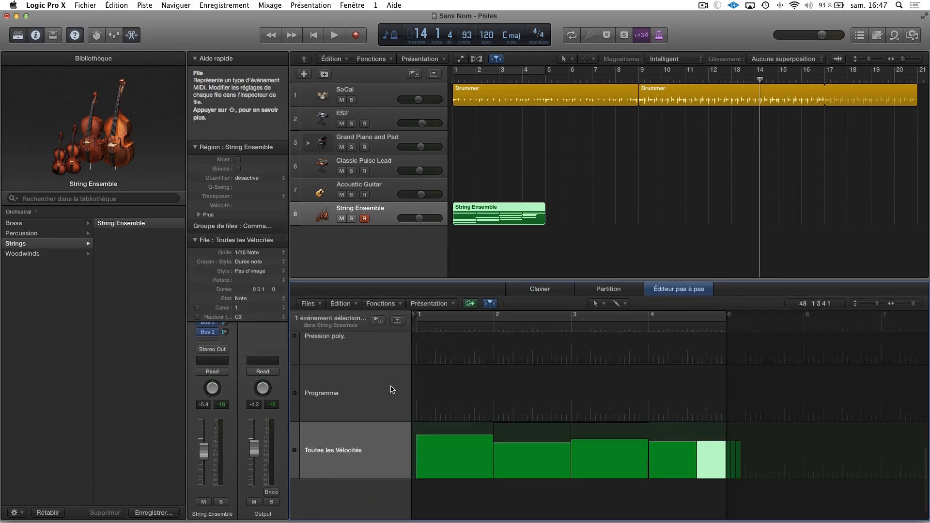
scroll(395, 386, "down", 5)
scroll(419, 399, "up", 1)
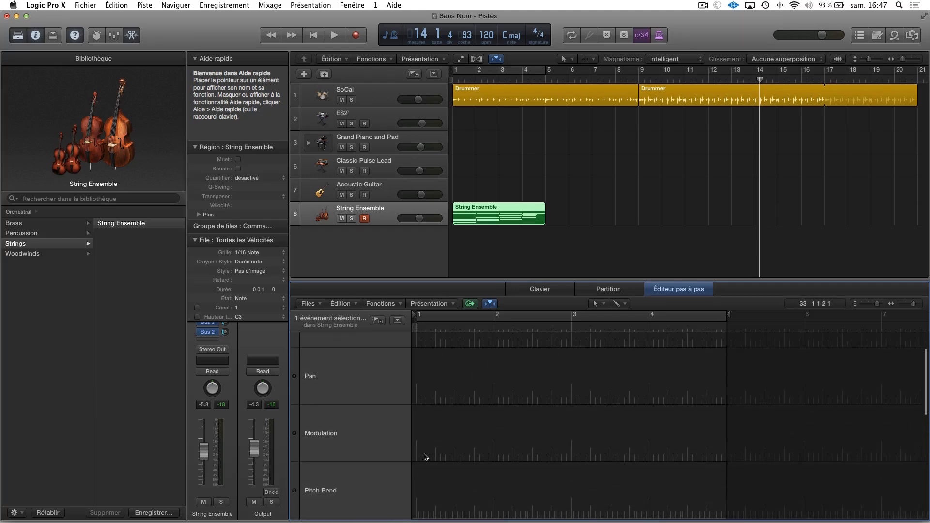
mouse_move(430, 496)
left_mouse_down()
mouse_move(552, 502)
mouse_move(722, 462)
mouse_move(511, 507)
mouse_move(587, 483)
left_mouse_up()
left_click(539, 289)
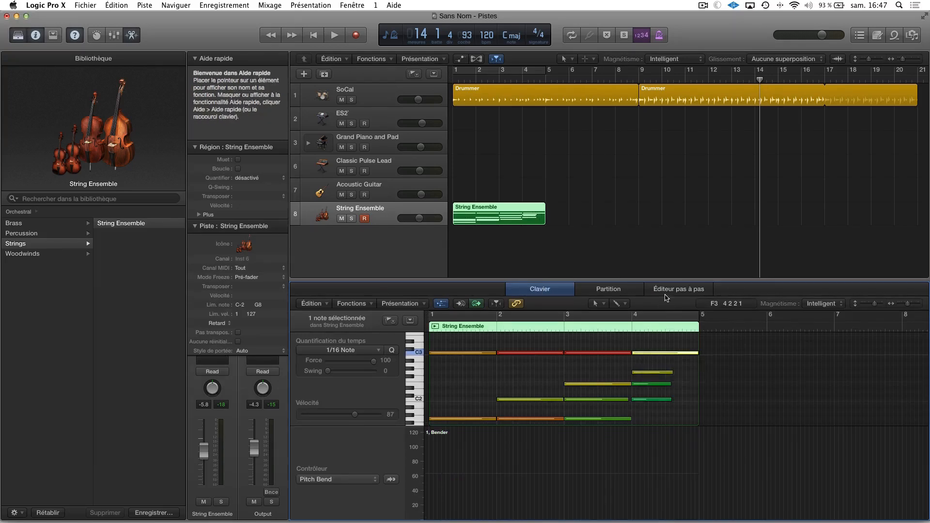
left_click(679, 289)
left_click(551, 292)
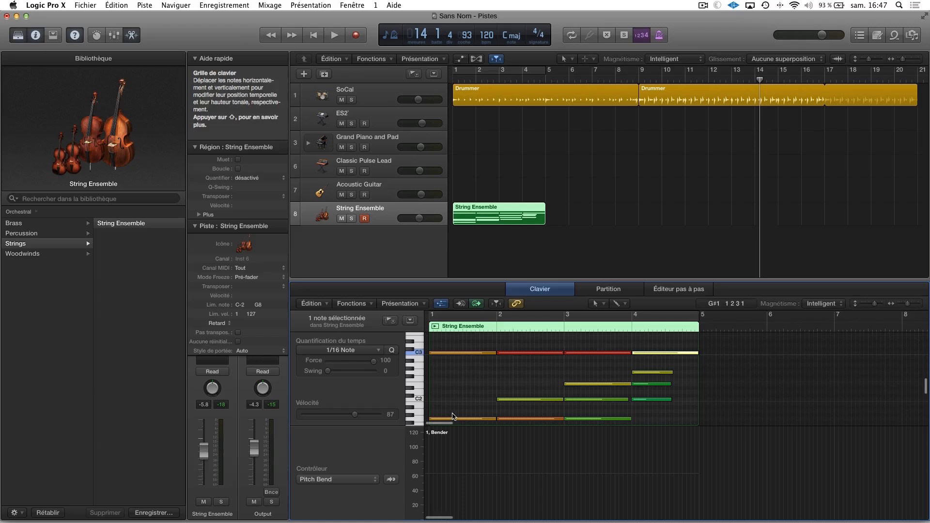
- Hide the MIDI Draw area and move the playhead back to the start of the project
left_click(442, 303)
left_click(459, 304)
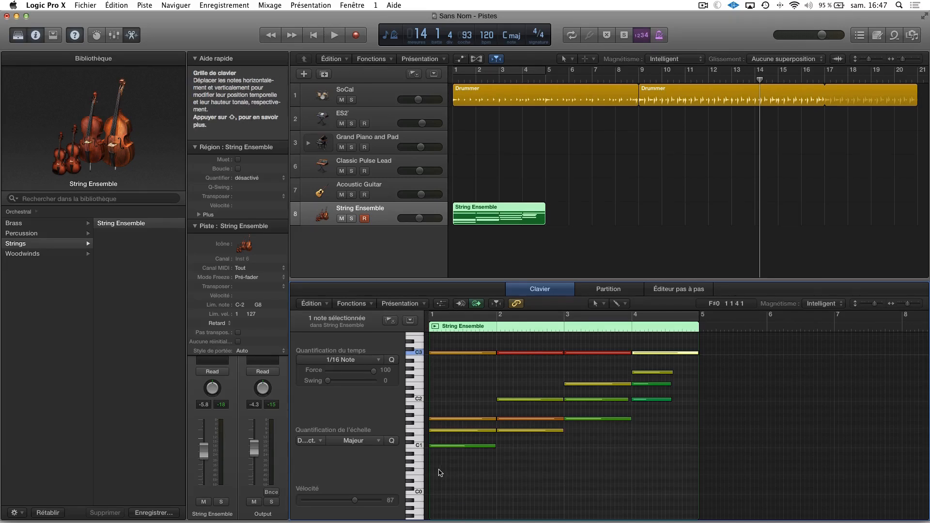
key("Return")
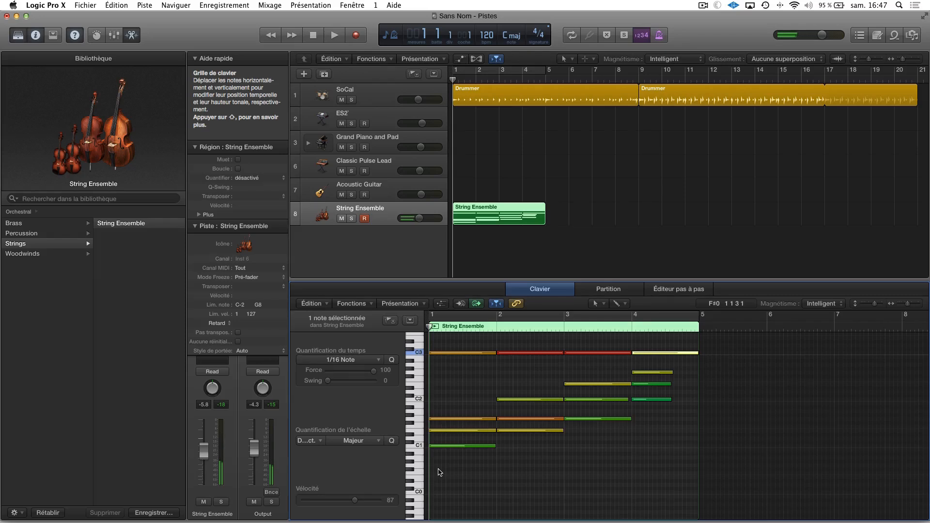
- Clear the note selection, enable MIDI step input, and enter a run of short notes from C2 upward in bar 1
scroll(467, 441, "up", 10)
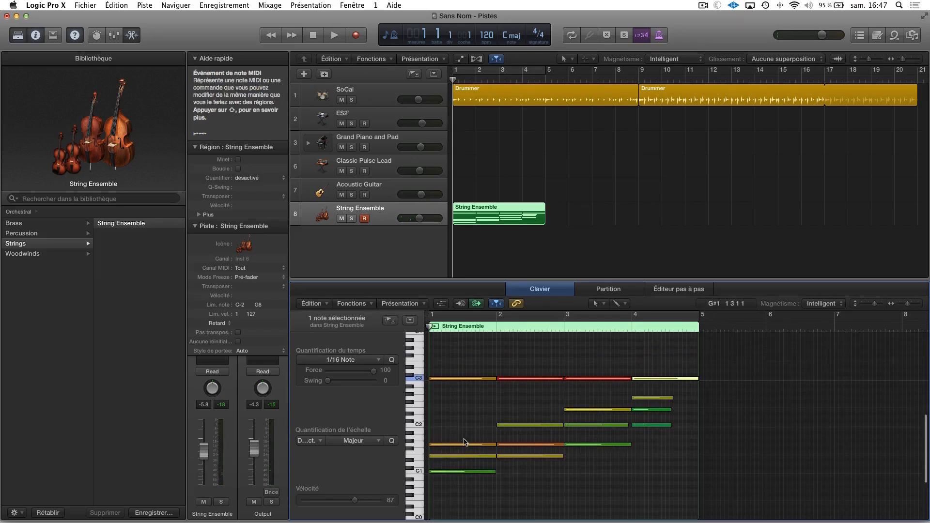
scroll(468, 442, "down", 8)
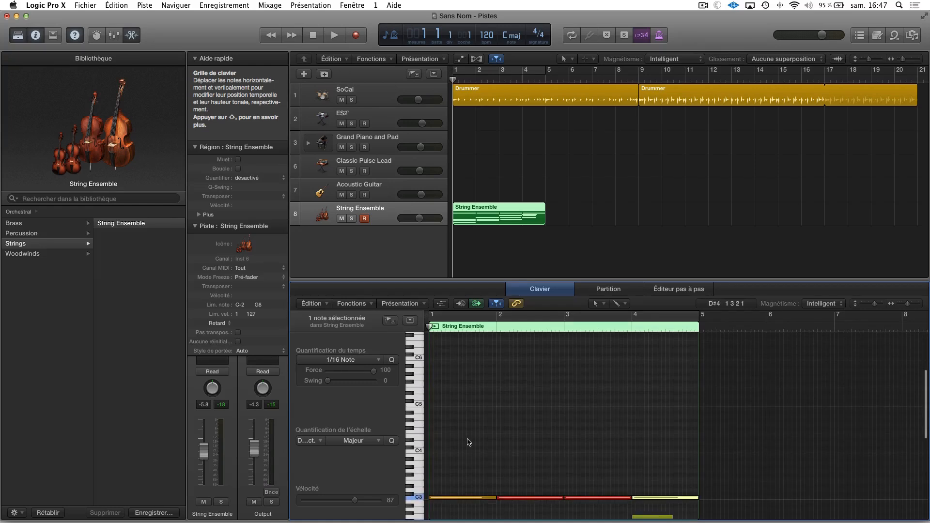
scroll(467, 442, "up", 1)
left_click(454, 364)
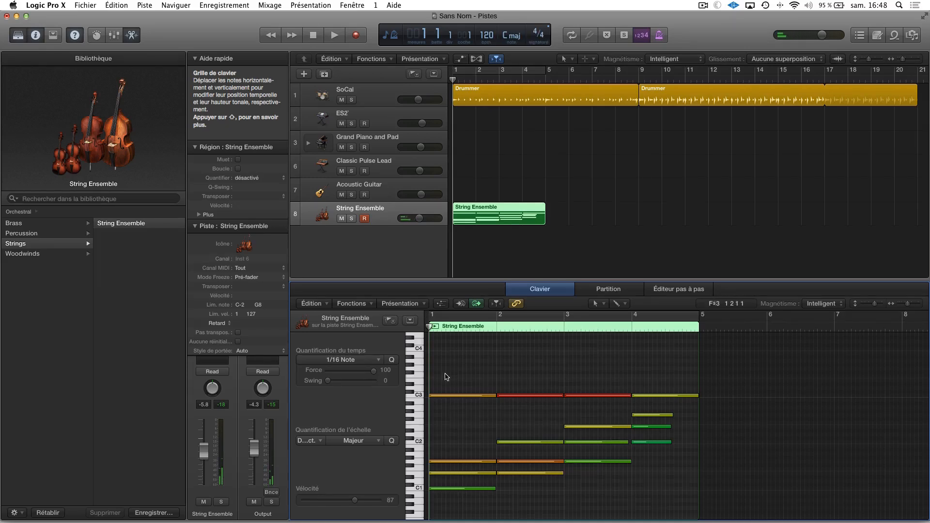
scroll(452, 383, "up", 5)
scroll(451, 403, "down", 8)
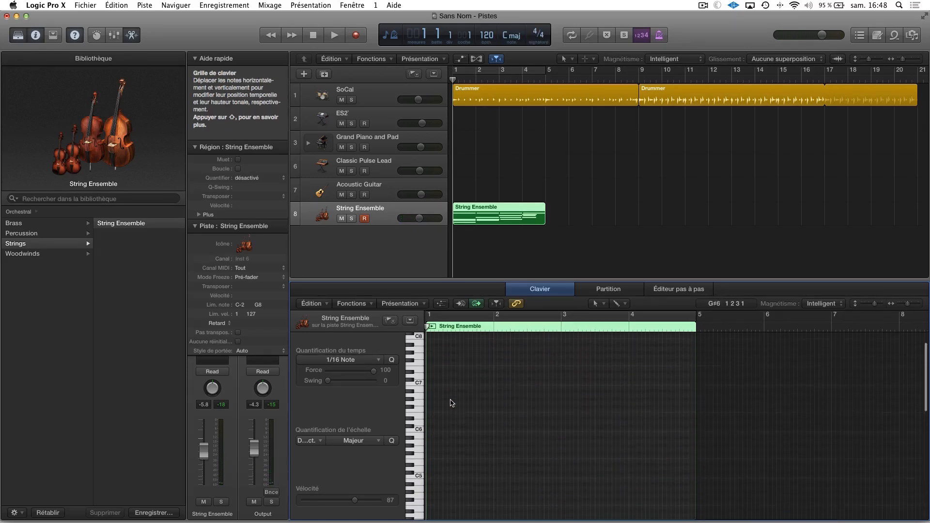
scroll(484, 346, "up", 1)
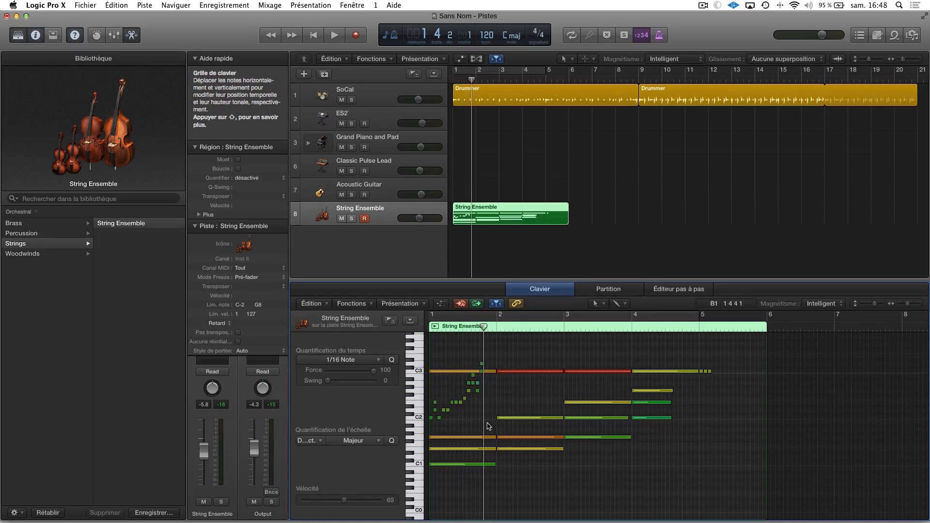
- Undo the latest step-entered notes one by one and delete the nine remaining short notes in bar 1
key("super+z")
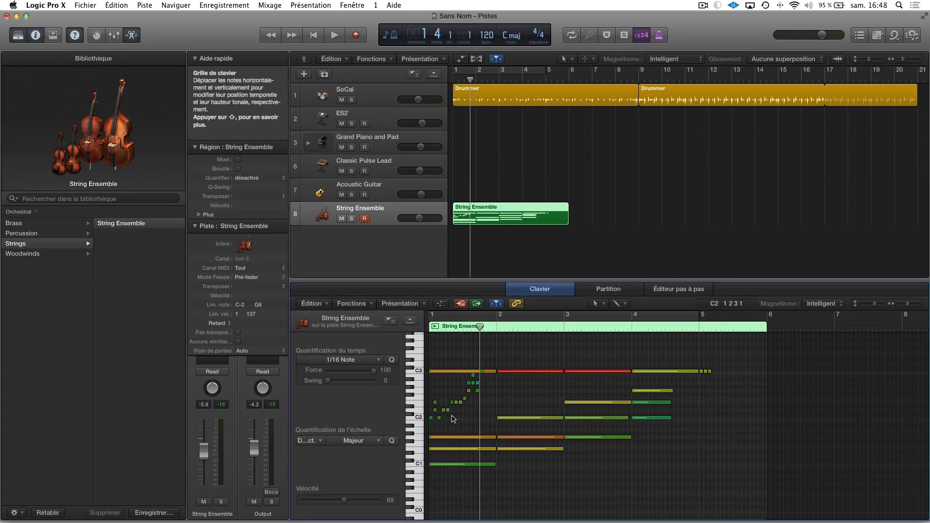
key("super+z")
key("super+z")
key("super+z")
key("super+z")
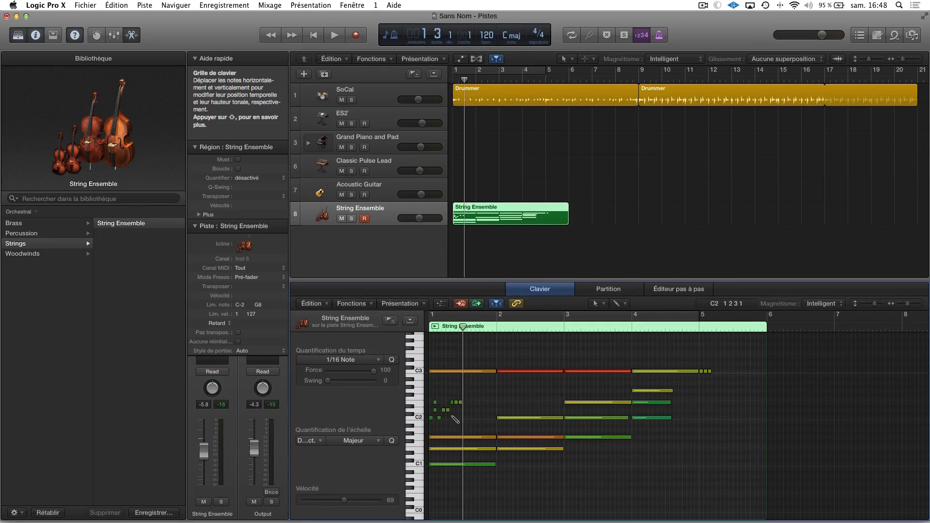
left_click_drag(473, 395, 422, 431)
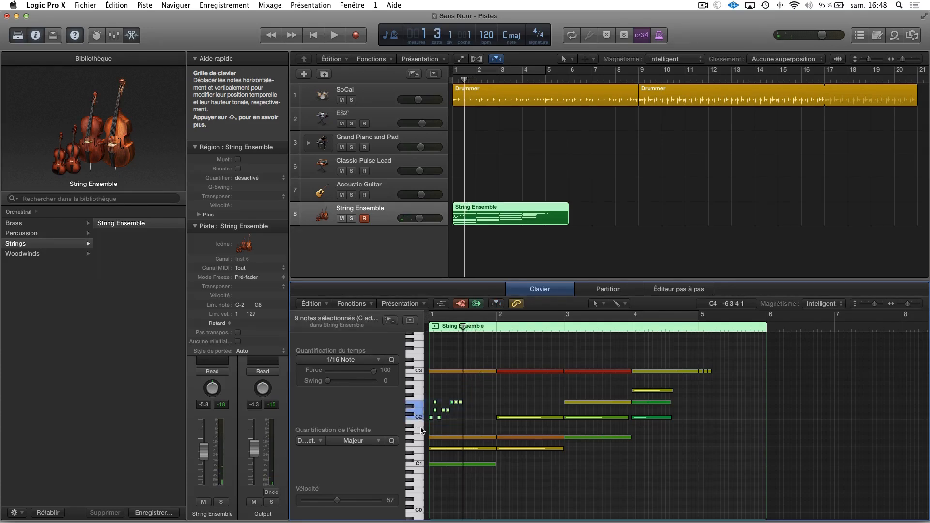
key("Delete")
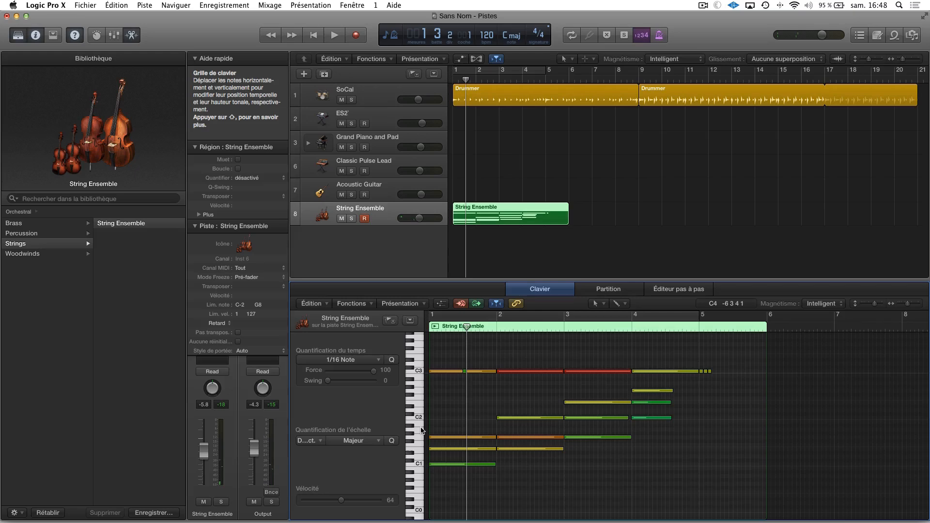
- Undo the last step-entered note and delete the short chord notes entered around beat 3 of bar 1
key("super+z")
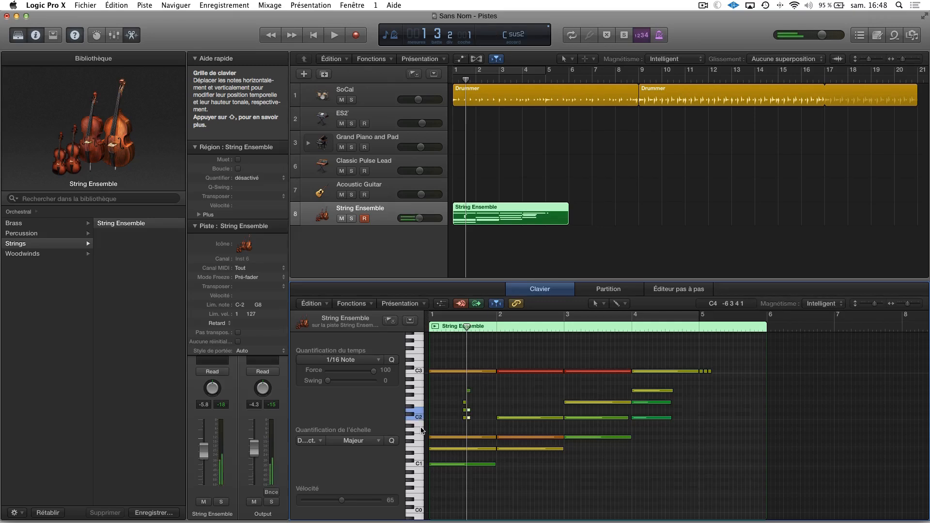
left_click_drag(467, 387, 455, 428)
key("Delete")
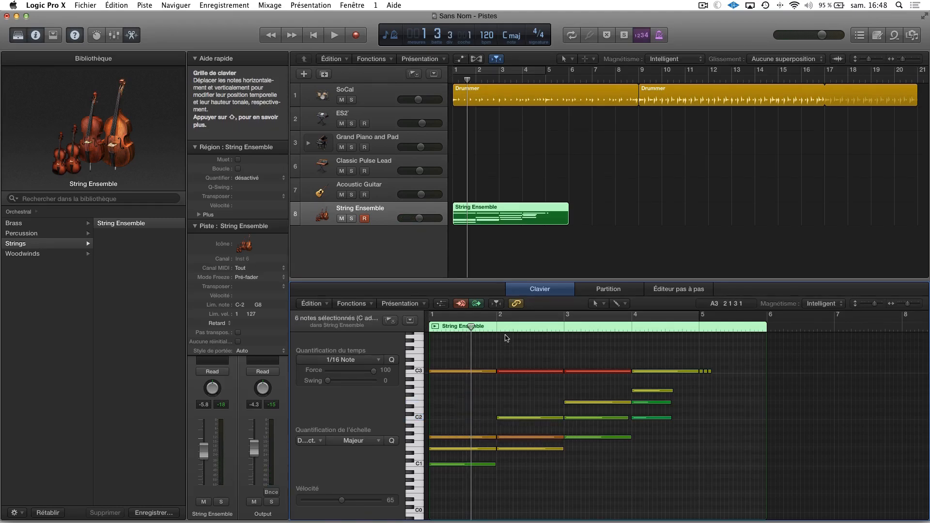
- Set the secondary tool to the Eraser, delete the C3 note in bar 1, and undo the deletion
left_click(619, 304)
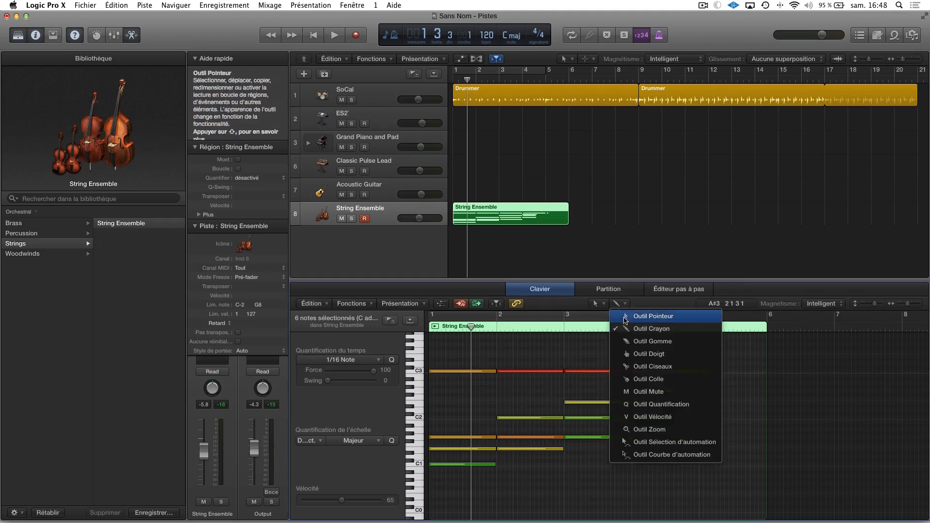
left_click(633, 341)
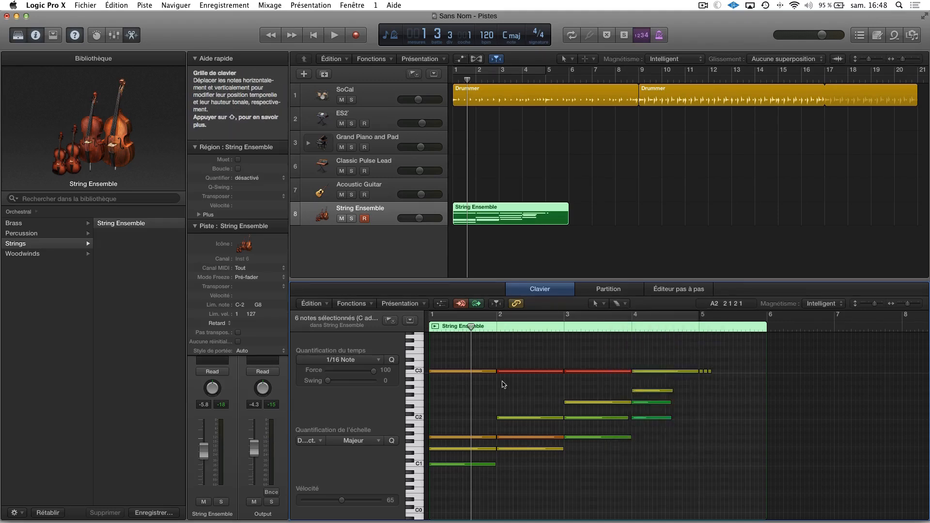
left_click(470, 373)
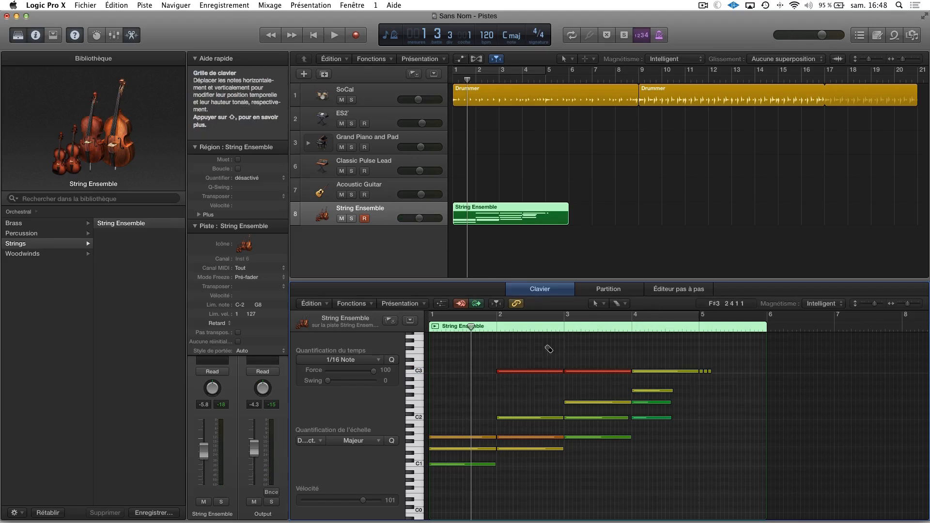
left_click(619, 304)
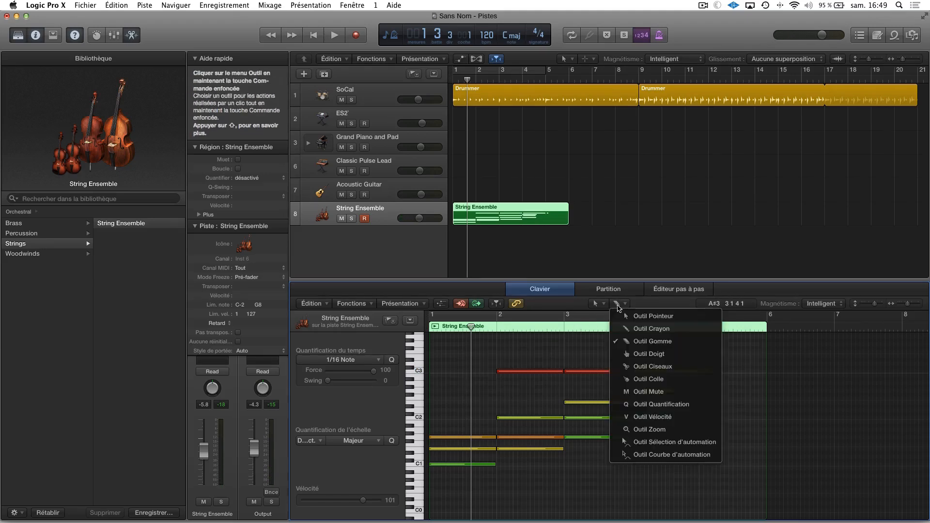
left_click(629, 353)
key("super+z")
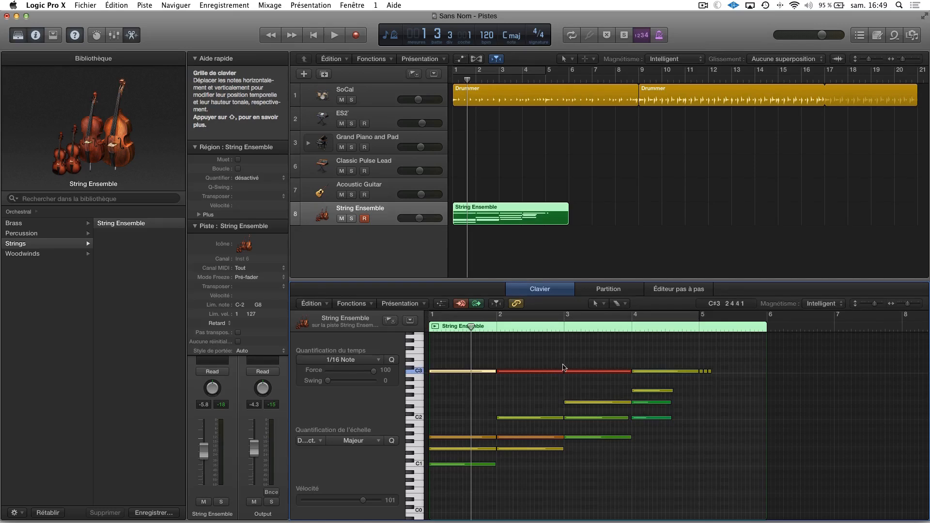
- Set the secondary tool to the Finger tool and adjust the end of the C3 note in bar 1
left_click(619, 304)
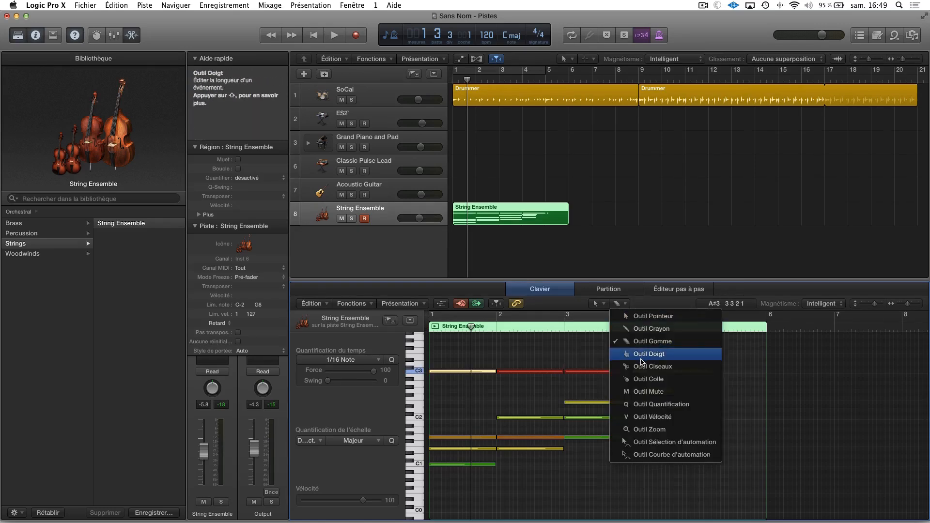
left_click(641, 361)
mouse_move(494, 371)
left_mouse_down()
mouse_move(456, 369)
mouse_move(496, 371)
left_mouse_up()
- Set the secondary tool to the Scissors and split the C3 note in bar 1 at beat 3
left_click(619, 303)
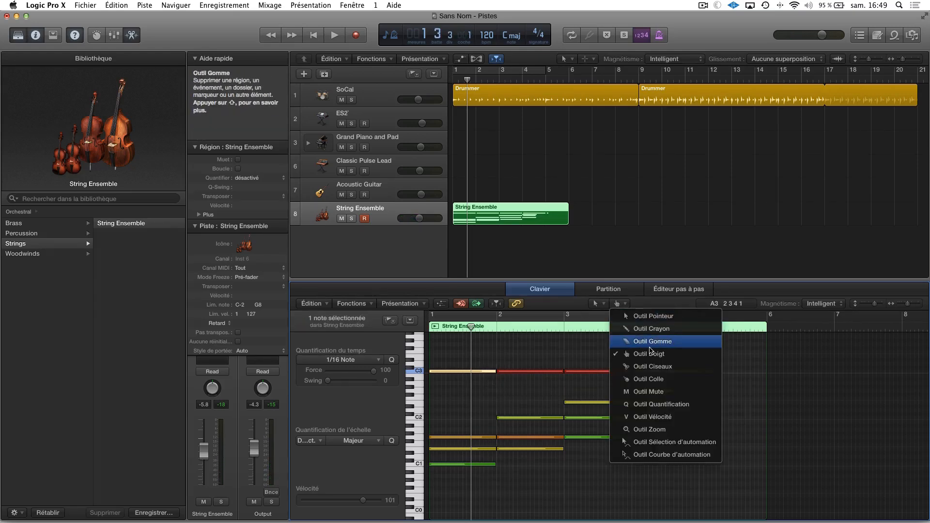
left_click(649, 372)
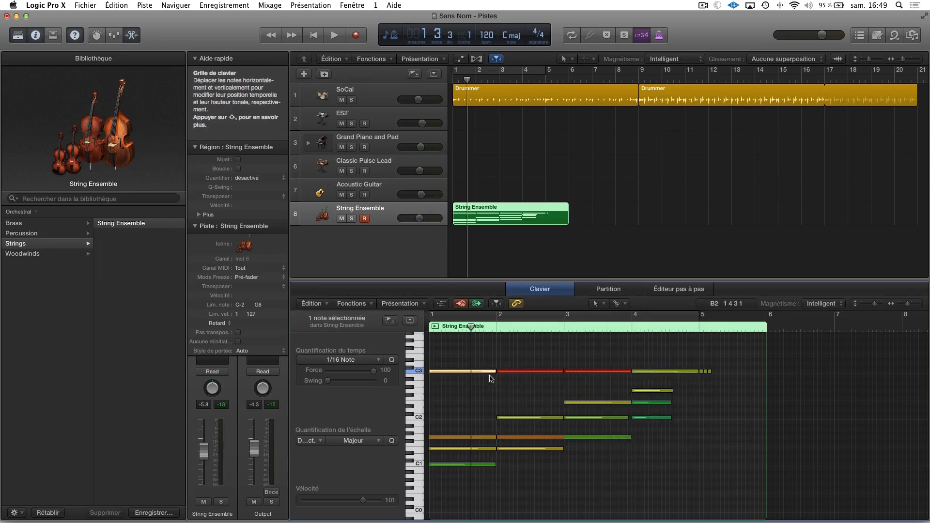
left_click_drag(464, 372, 461, 371)
- Set the secondary tool to the Mute tool, mute the C3 note in bar 2, and unmute it again
left_click(619, 303)
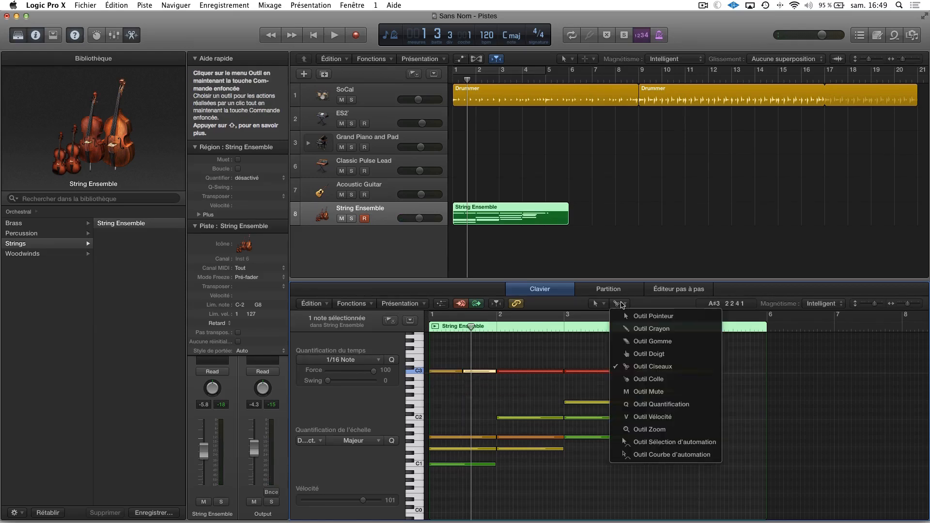
left_click(662, 392)
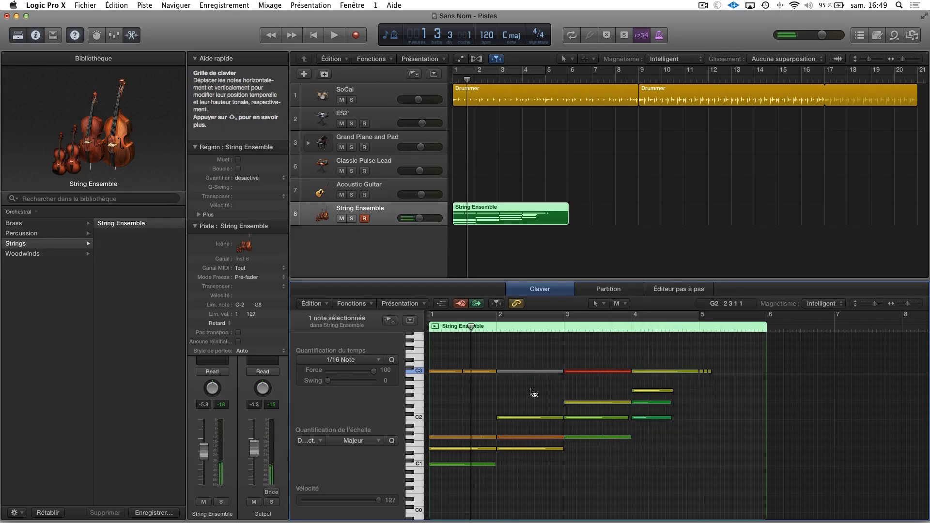
left_click(535, 373)
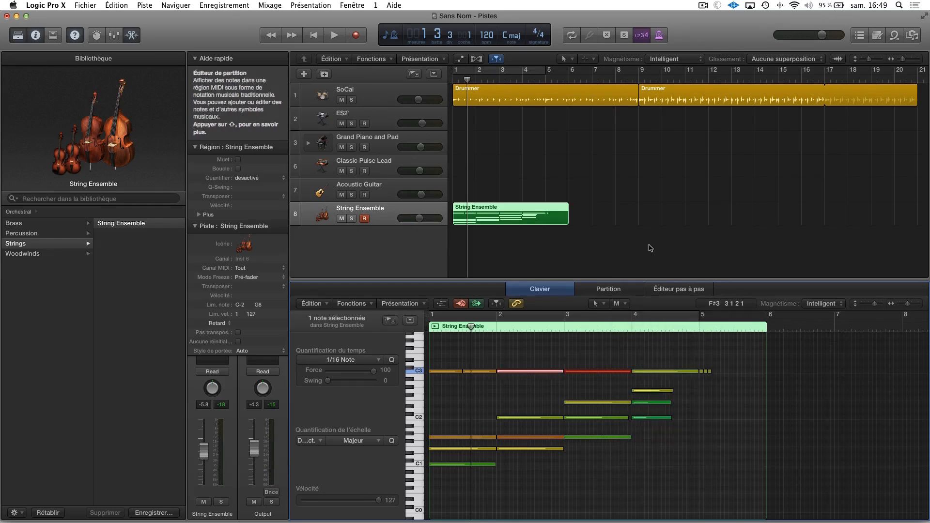
- Set the secondary tool to Quantize, apply it to the C2 note in bar 4, and lengthen that note to the start of bar 5
left_click(619, 303)
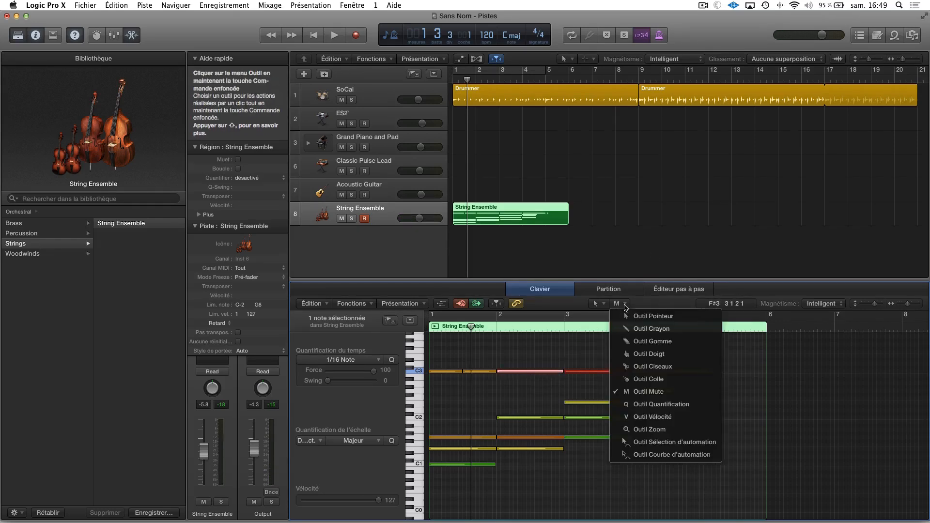
left_click(660, 405)
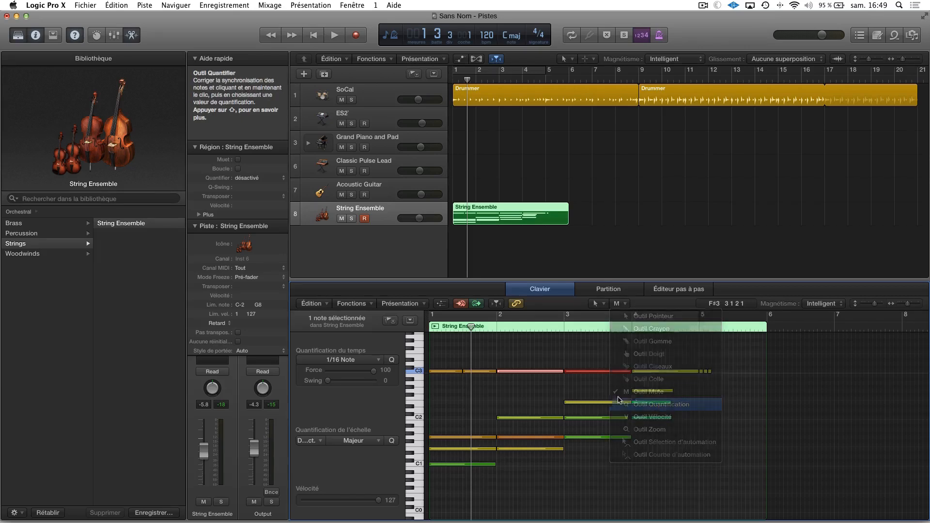
left_click(642, 417)
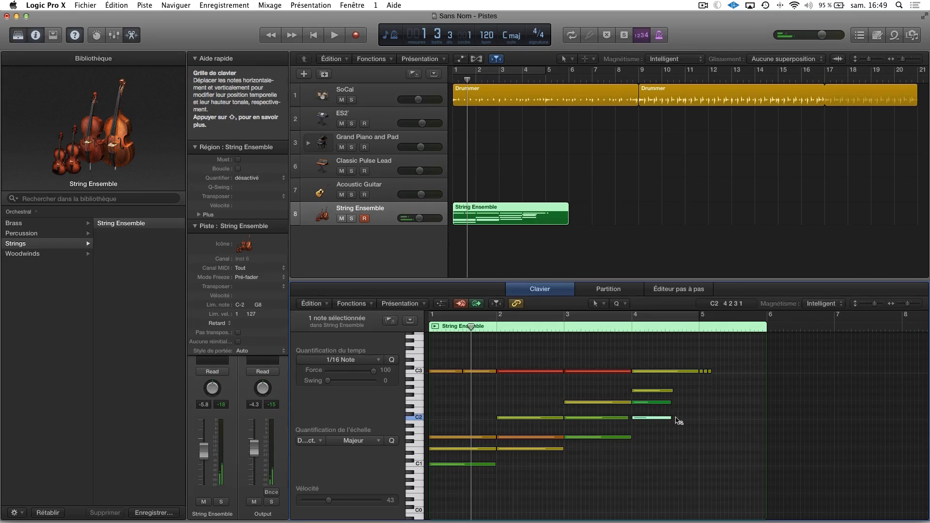
left_click_drag(671, 417, 699, 417)
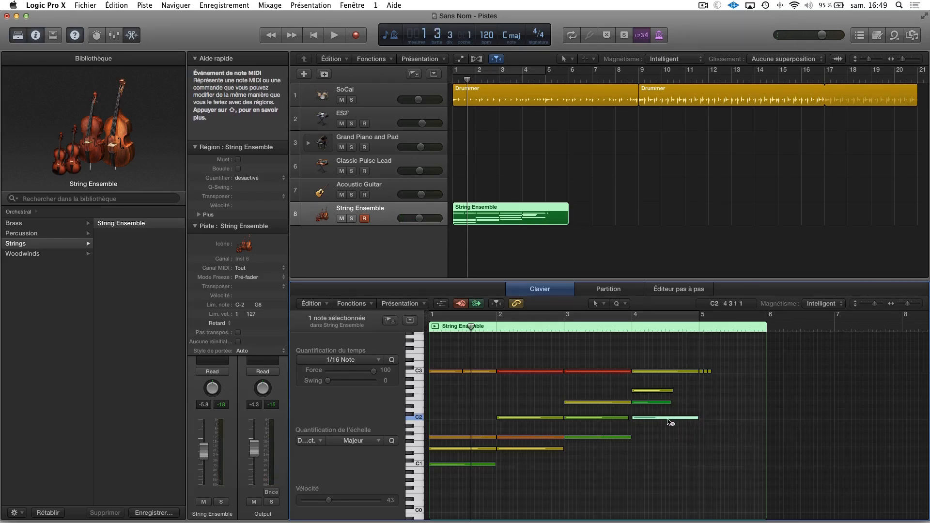
- Show the String Ensemble region in the score editor, return to the piano roll, and set the secondary tool to the Pencil
key("n")
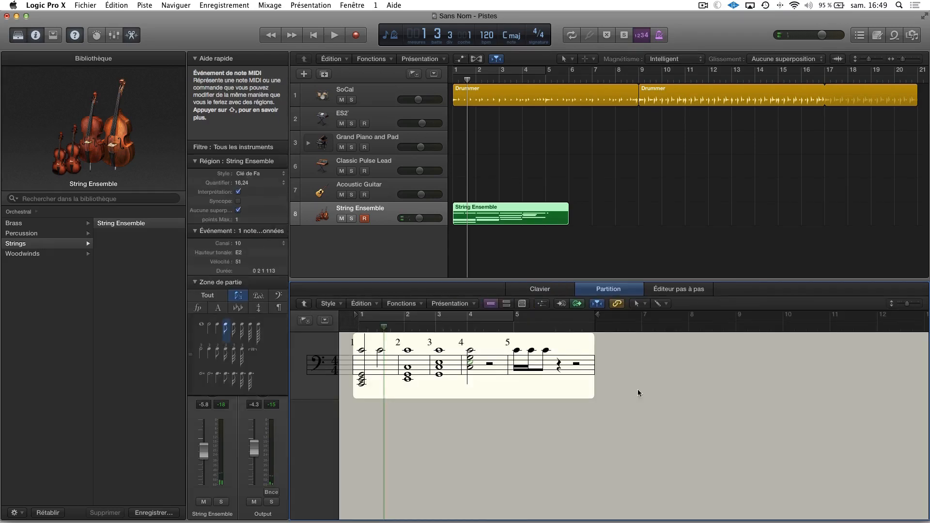
left_click(557, 289)
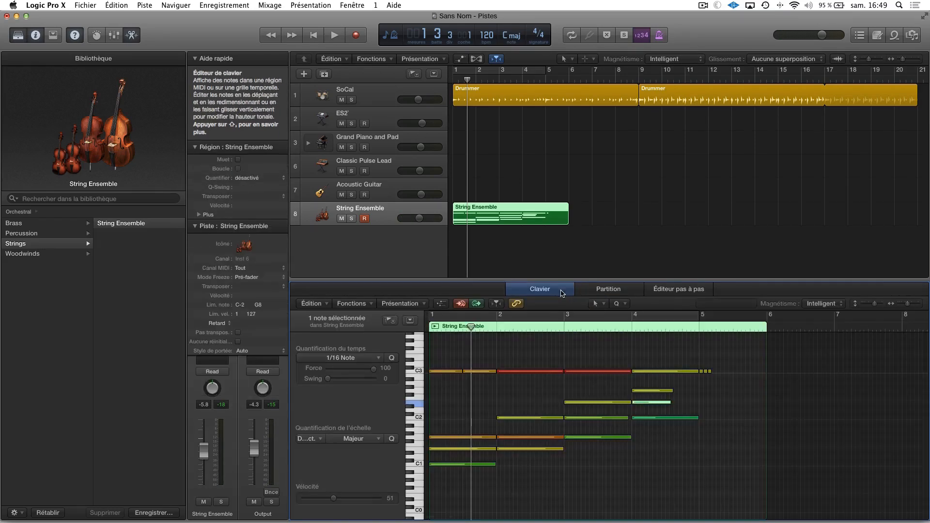
left_click(623, 304)
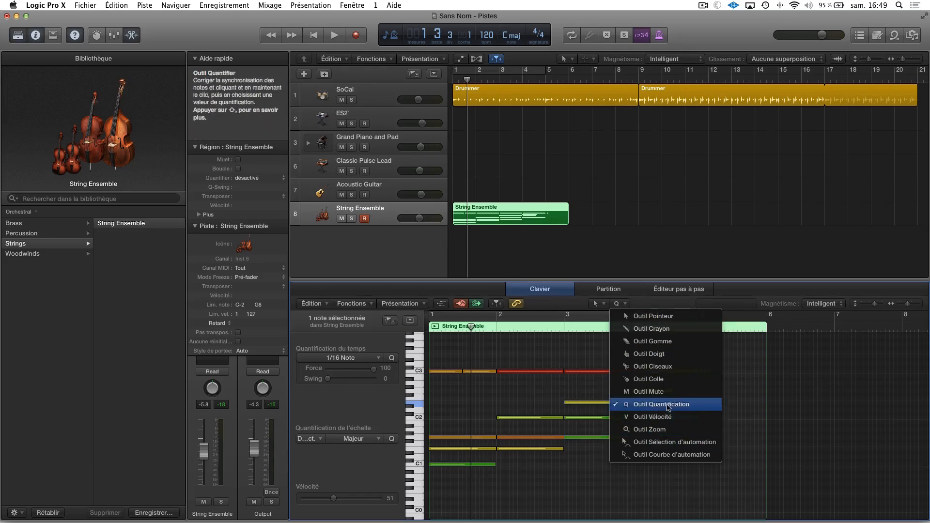
left_click(662, 329)
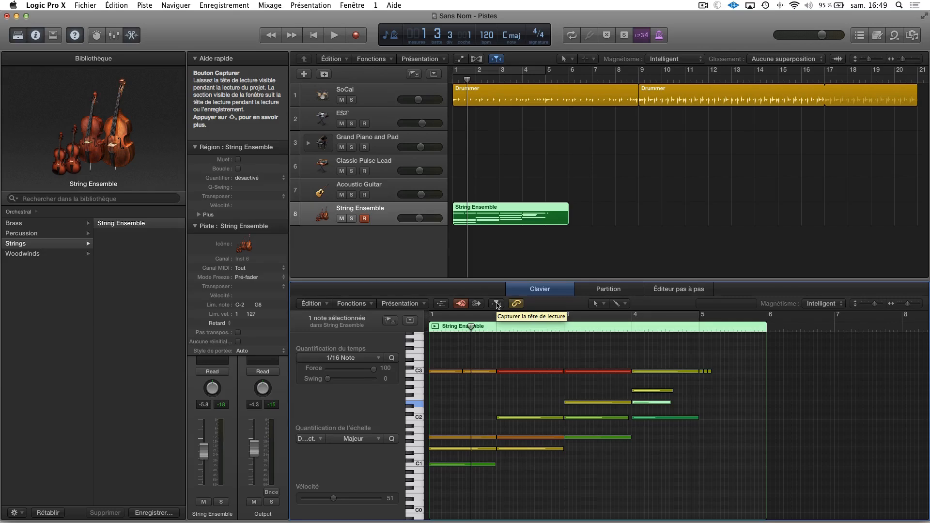
- Enable catching the playhead in the piano roll and play the project from the start with no region selected
left_click(497, 304)
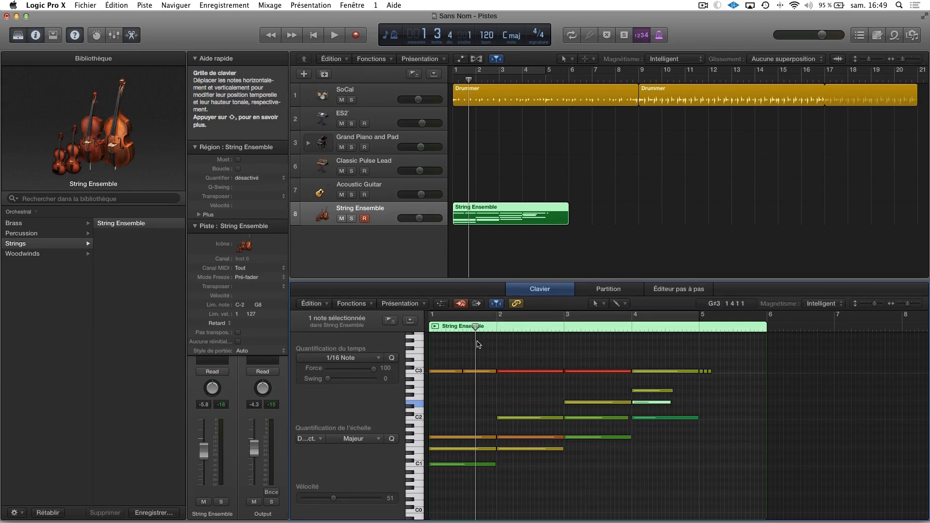
key("Return")
key("space")
left_click(494, 152)
key("space")
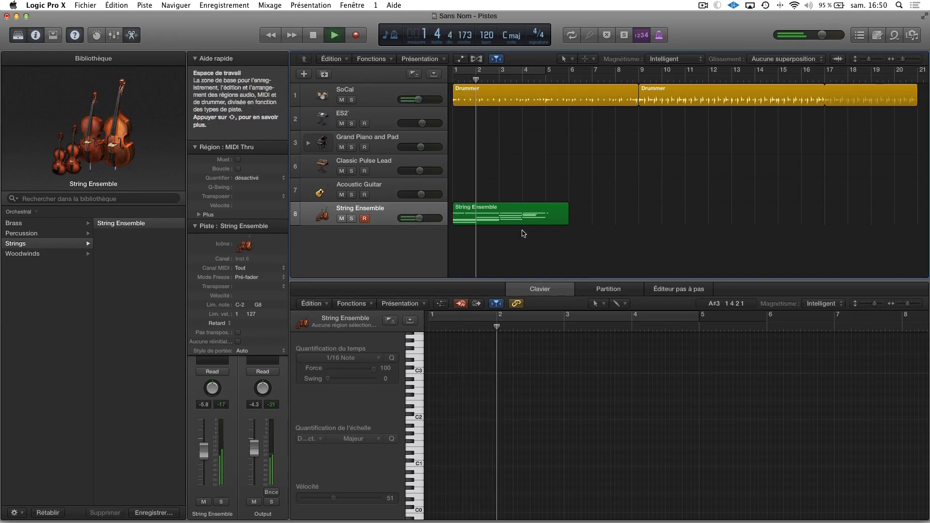
- Select the String Ensemble region, toggle playhead catching in the piano roll, and restart playback from bar 1
left_click(484, 213)
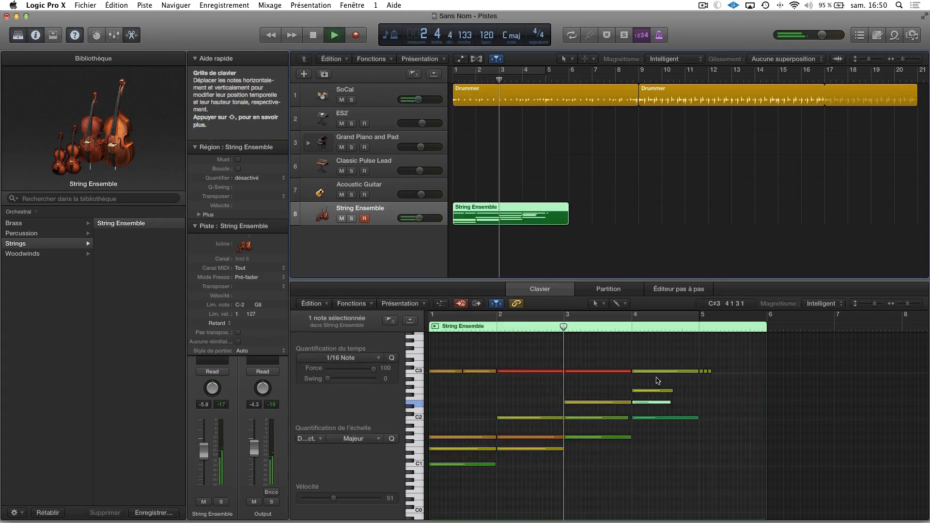
left_click(497, 304)
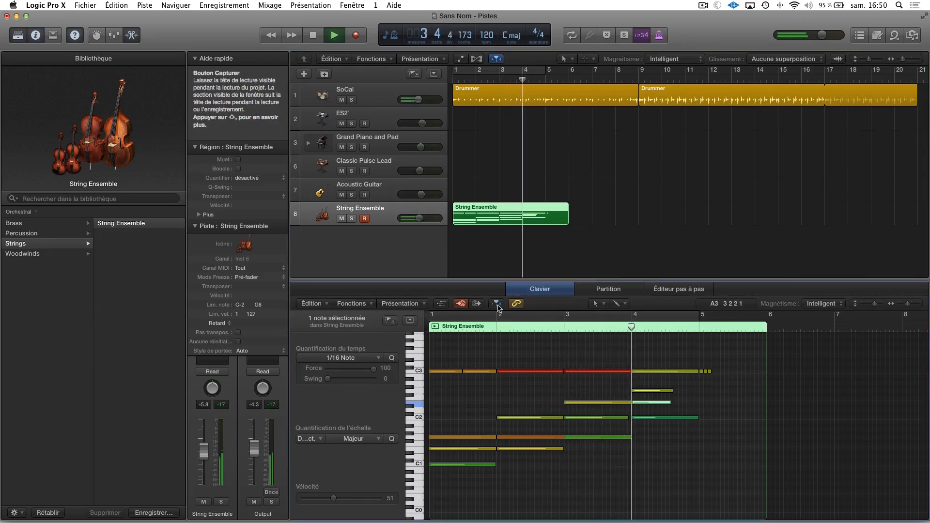
key("space")
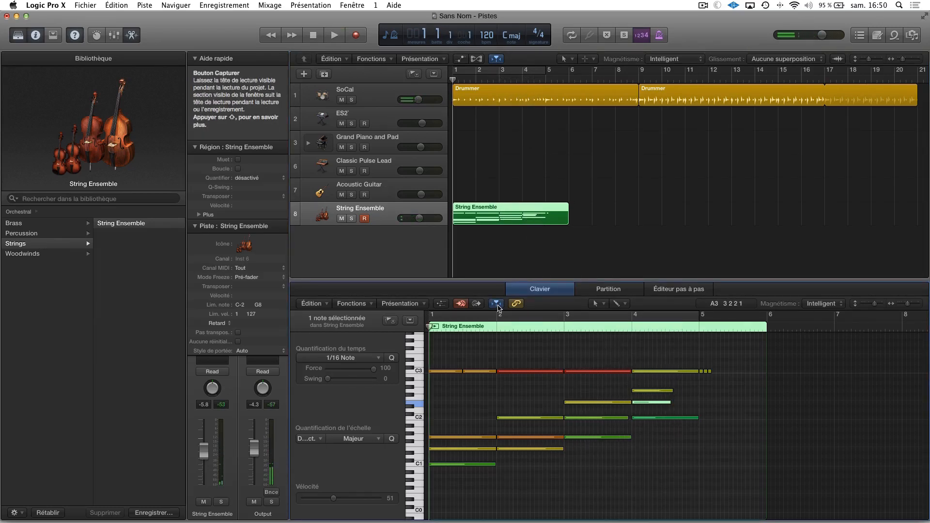
key("space")
key("space")
key("space")
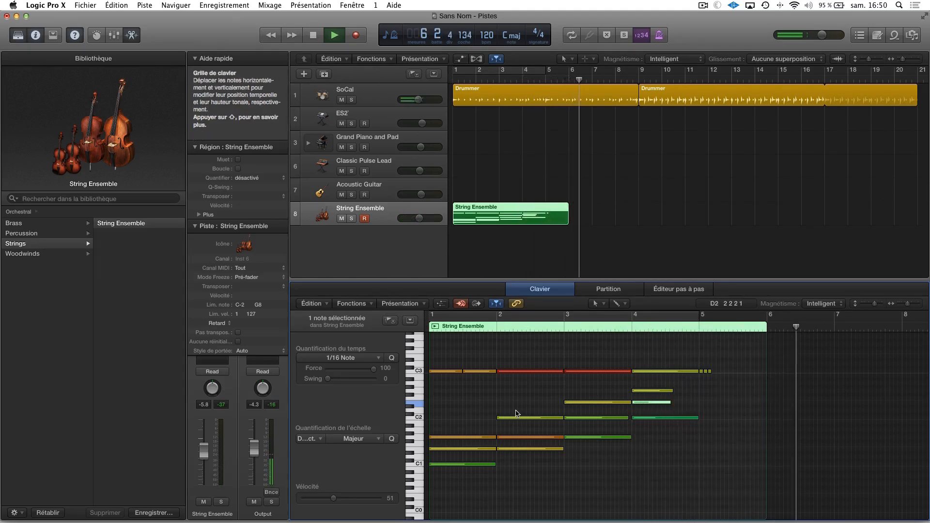
- Clear the note selection, restart playback from the beginning, and turn off playhead catching in the piano roll
left_click(525, 348)
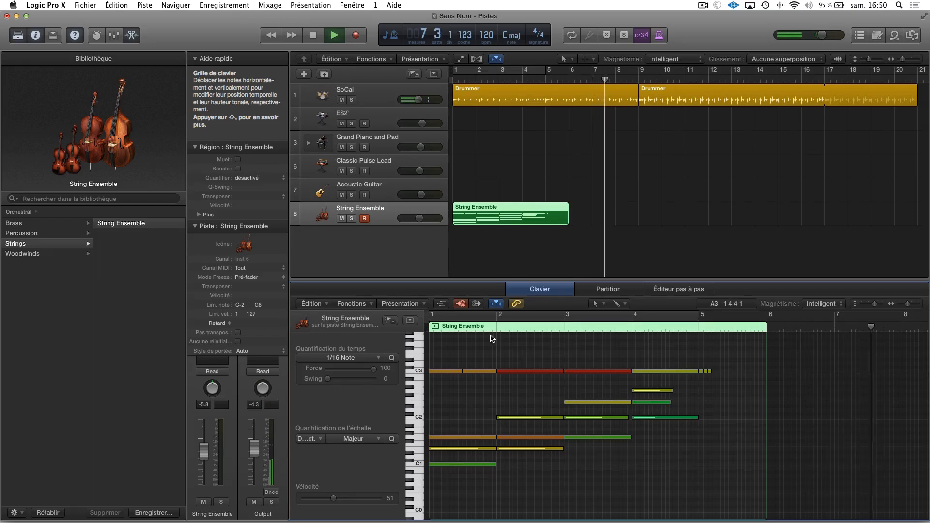
key("Return")
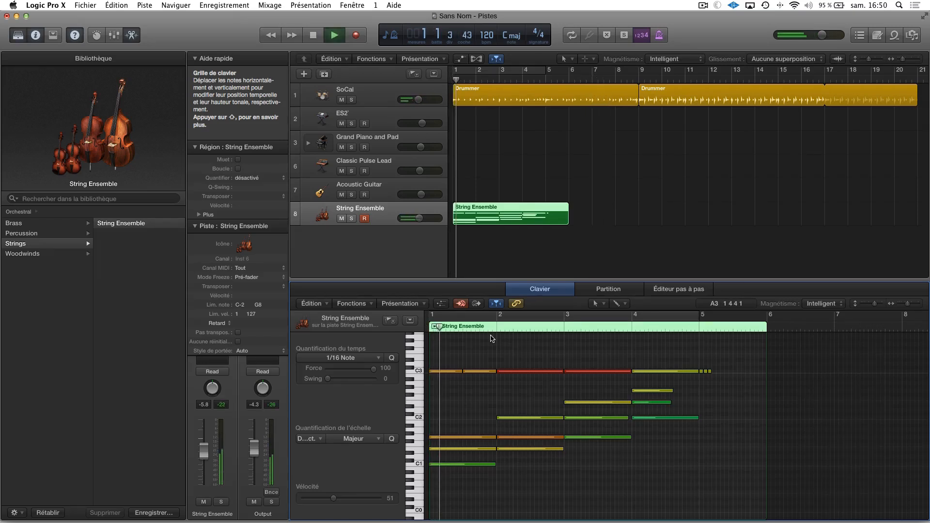
left_click(497, 305)
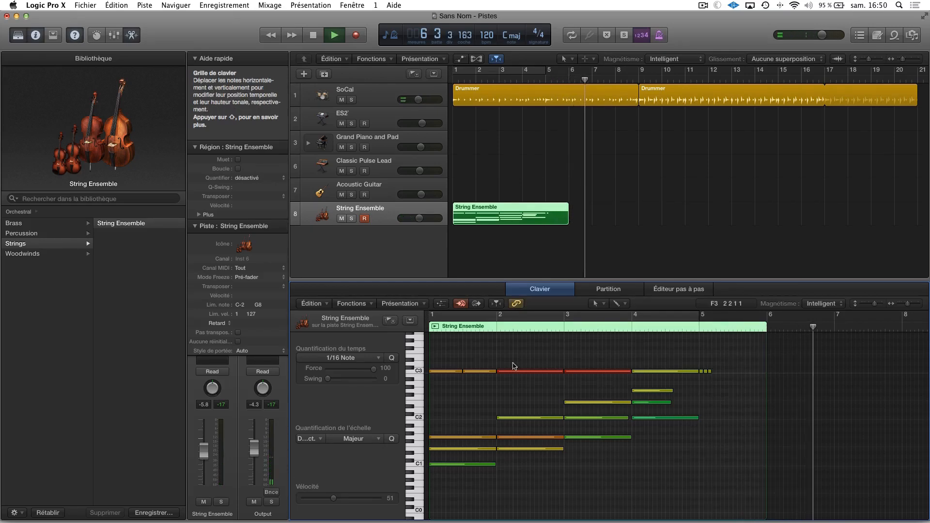
left_click_drag(530, 345, 429, 463)
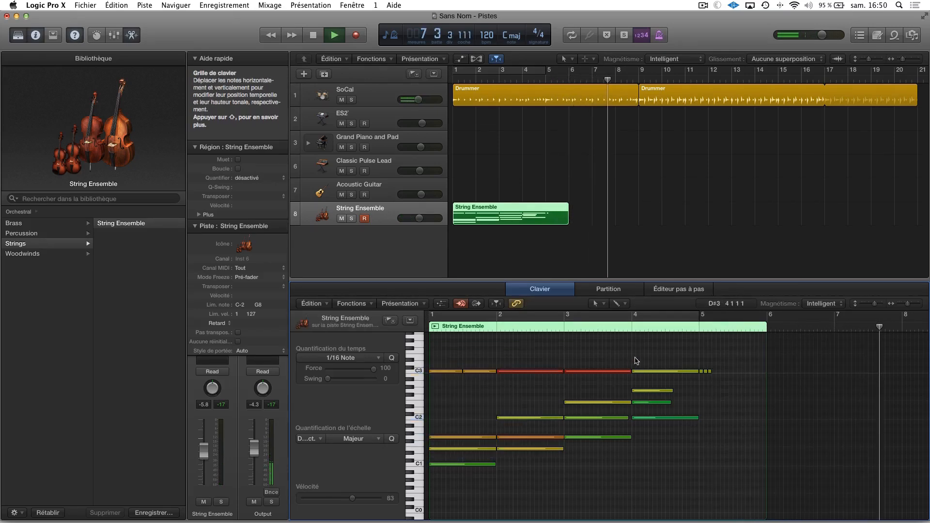
- Duplicate the String Ensemble region to bar 6, extend the first region's end to bar 6, and select both regions
left_click_drag(560, 206, 653, 208)
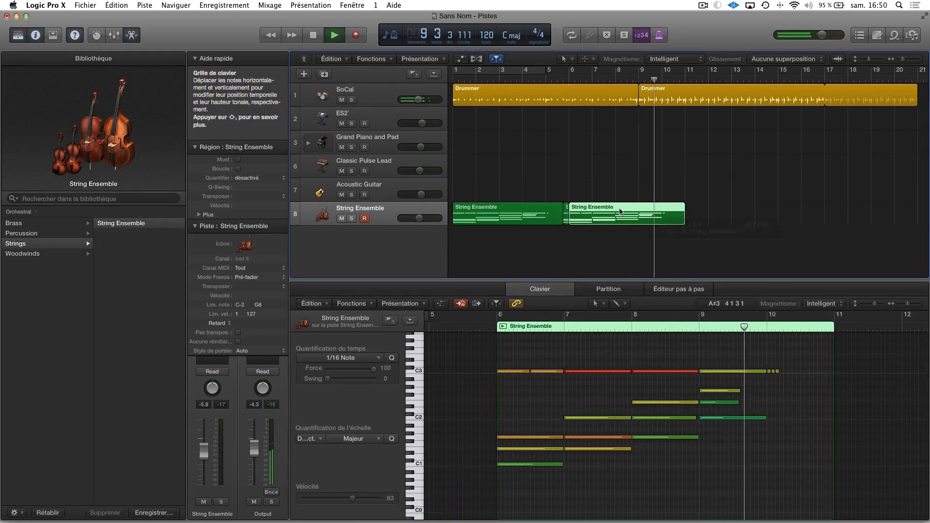
left_click(561, 215)
left_click_drag(561, 215, 568, 215)
left_click(496, 228)
left_click_drag(497, 227, 497, 227)
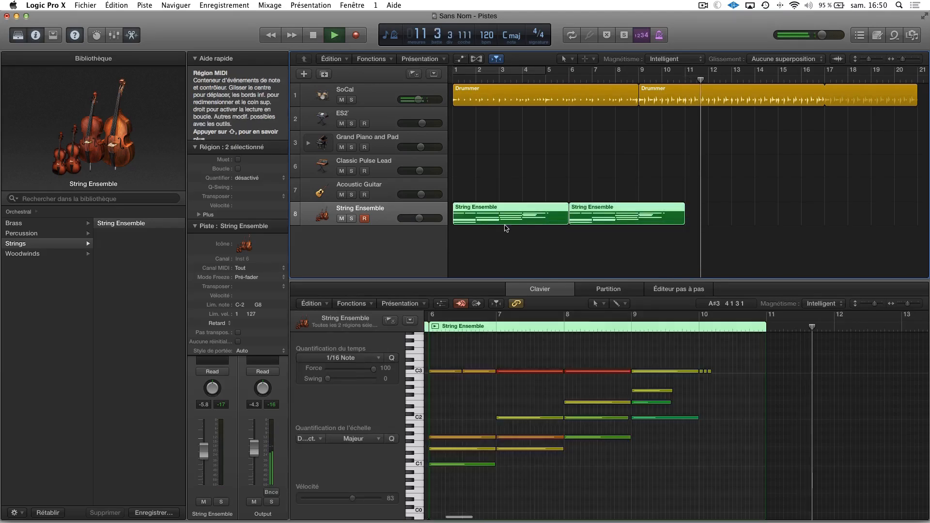
- Delete the duplicate String Ensemble region that starts at bar 6
left_click(556, 206)
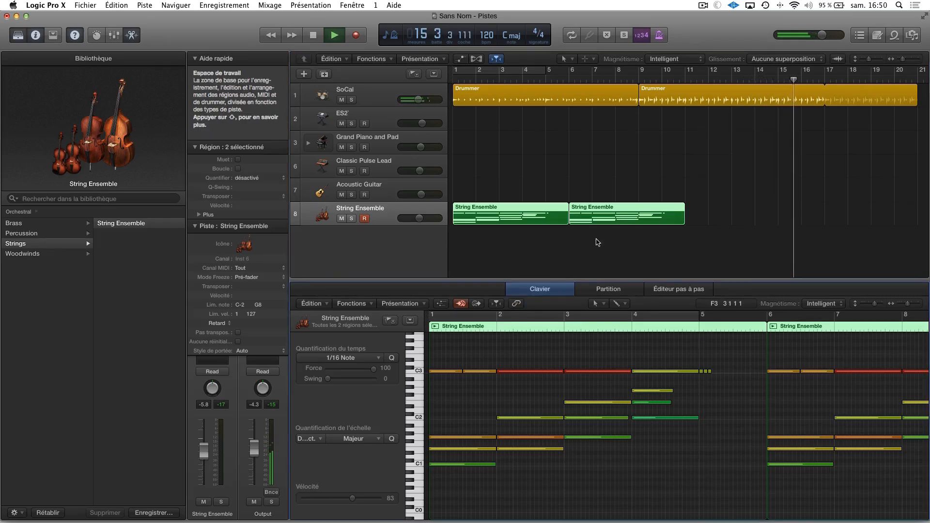
left_click(700, 209)
left_click(664, 217)
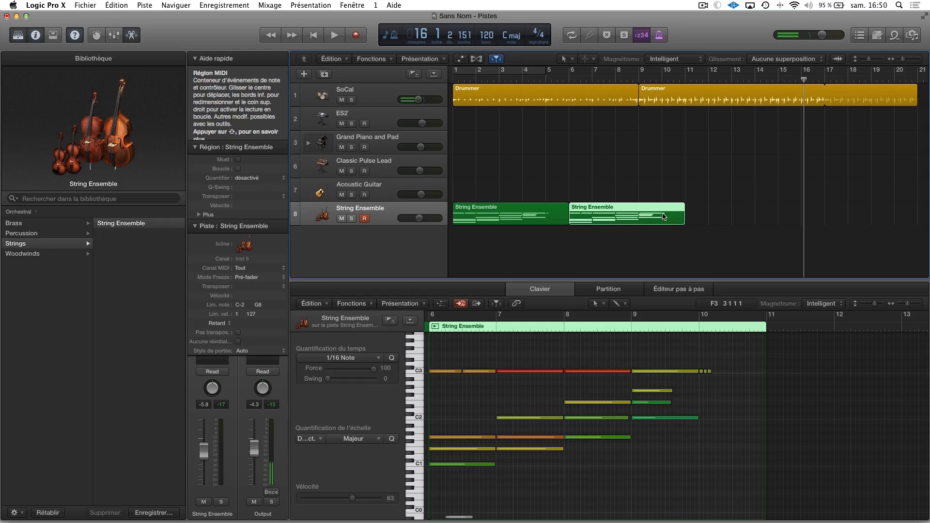
key("Delete")
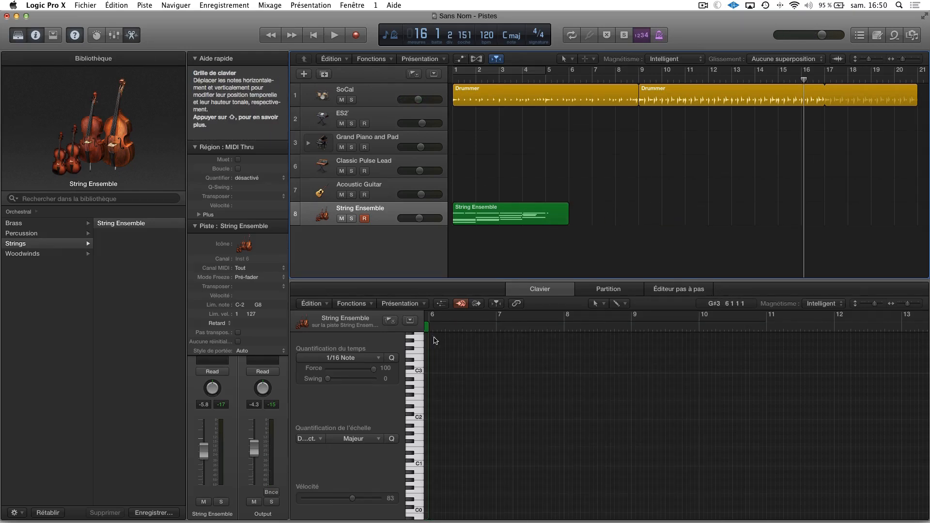
left_click(352, 303)
left_click(352, 304)
left_click(352, 304)
left_click(352, 304)
left_click(404, 304)
left_click(407, 304)
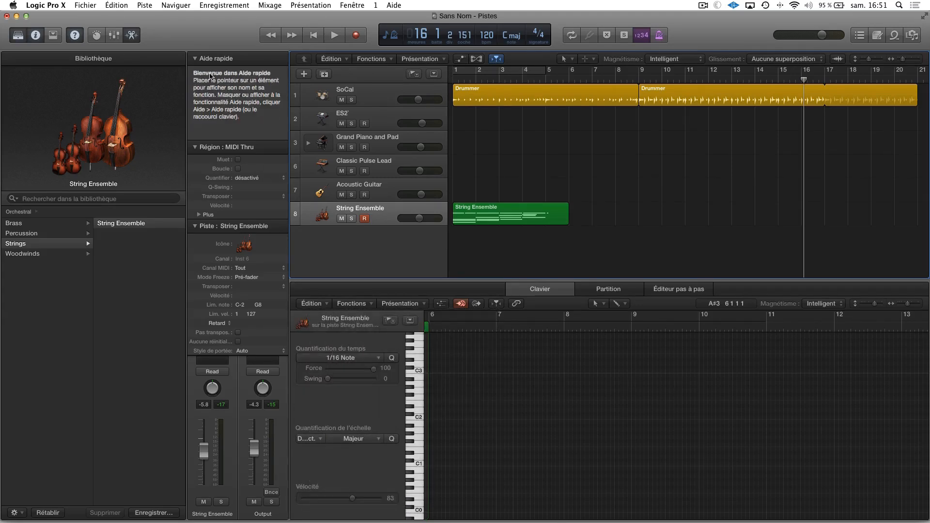
- Collapse and re-expand the Quick Help section in the Inspector, and toggle the Library until it is hidden
left_click(195, 59)
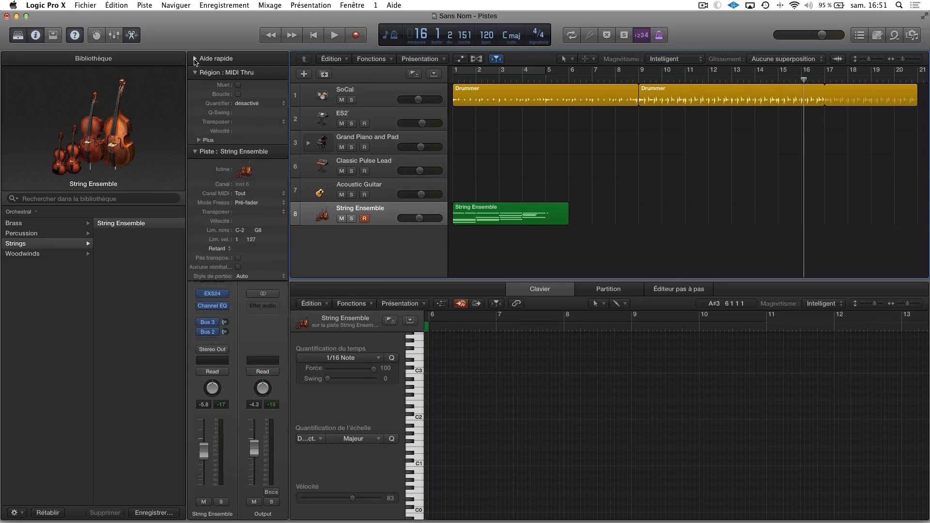
left_click(194, 59)
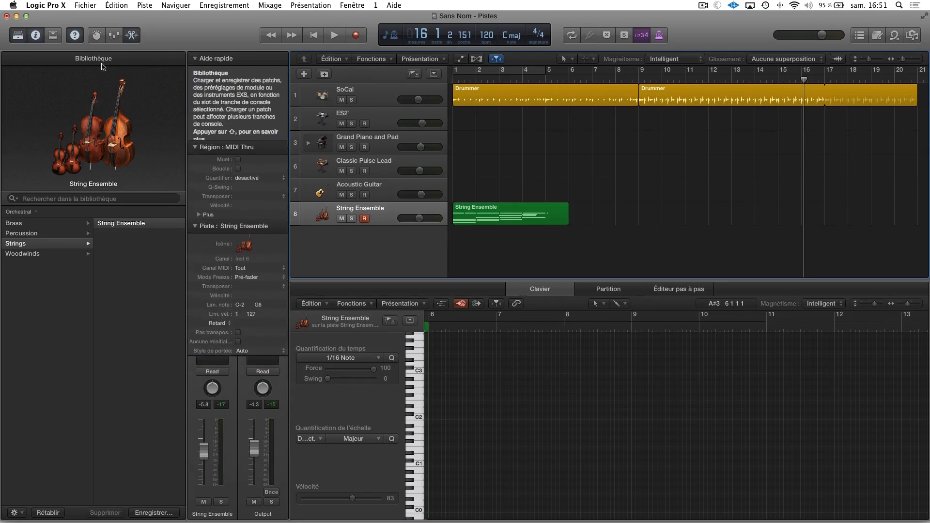
left_click(18, 36)
left_click(18, 36)
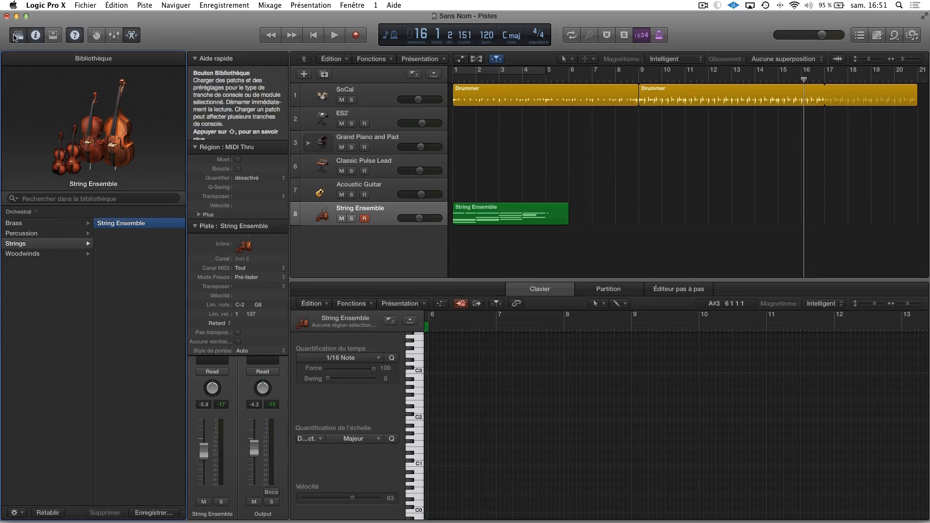
left_click(18, 35)
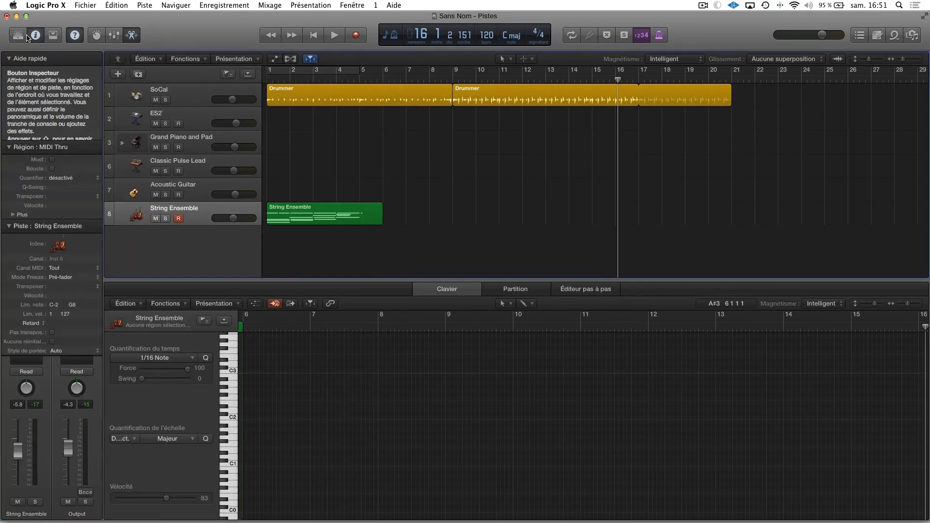
left_click(18, 36)
left_click(19, 37)
- Toggle the Inspector off and on again, and switch Quick Help on and off, leaving it off
left_click(36, 36)
left_click(36, 37)
left_click(36, 37)
left_click(36, 37)
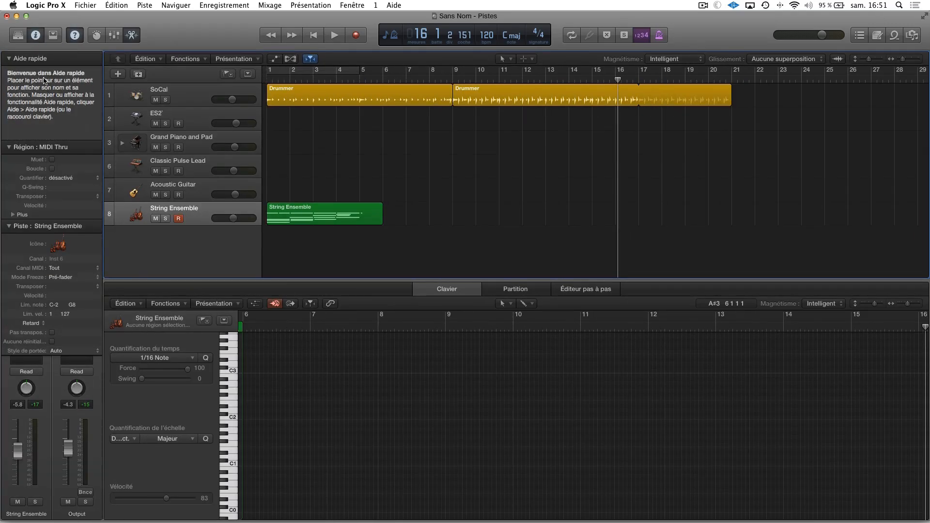
left_click(74, 36)
left_click(74, 37)
left_click(74, 37)
left_click(74, 36)
left_click(75, 37)
left_click(74, 37)
- Hide the Inspector and show the toolbar above the tracks area
left_click(39, 40)
left_click(53, 37)
left_click(52, 38)
left_click(53, 38)
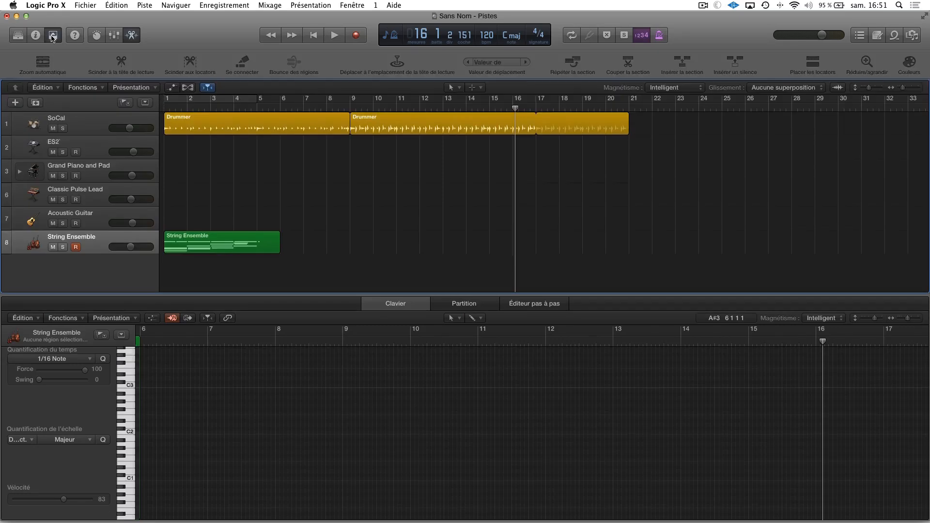
- Select the String Ensemble region, toggle automatic zoom on and off, and slightly increase the Acoustic Guitar track's height
left_click(249, 251)
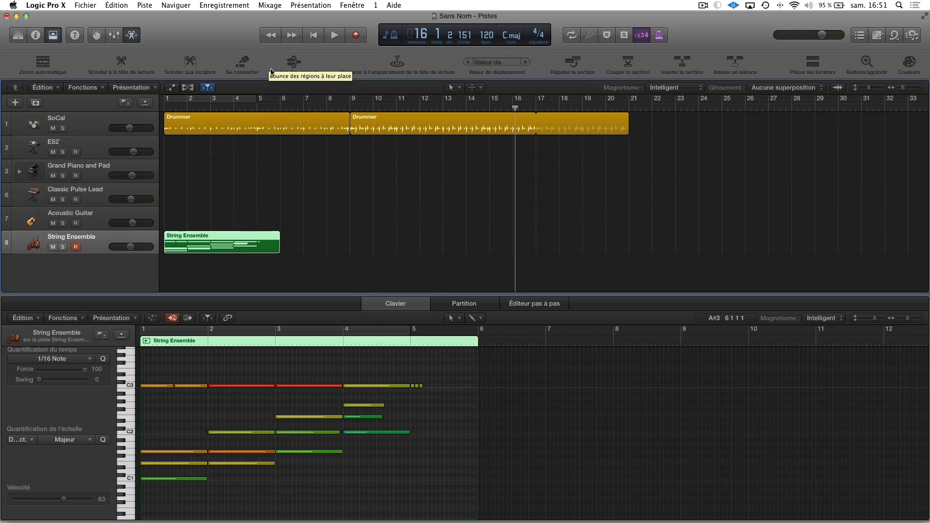
left_click(44, 64)
left_click(45, 65)
left_click(46, 66)
left_click(46, 67)
mouse_move(78, 229)
left_mouse_down()
mouse_move(74, 281)
mouse_move(75, 231)
mouse_move(76, 239)
left_mouse_up()
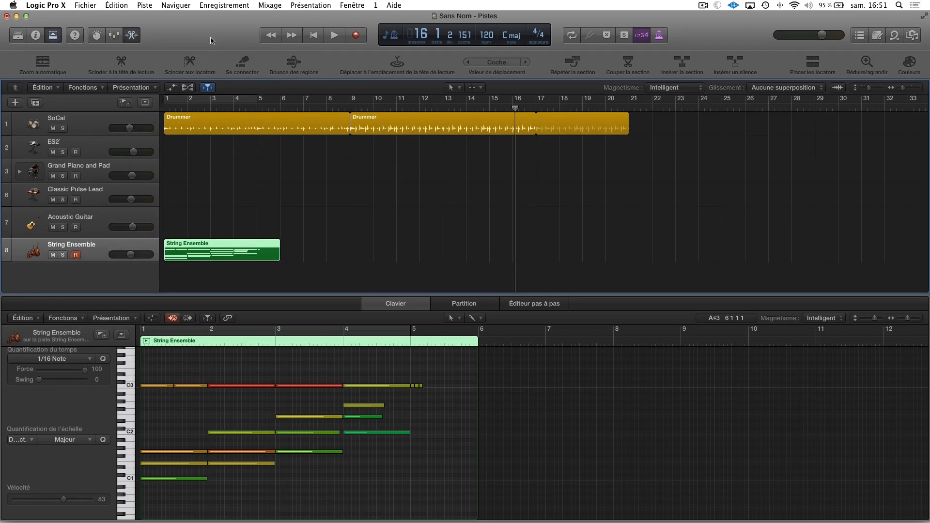
- Repeat the section between the locators (bars 1 to 5) three times and clear the region selection
left_click(572, 66)
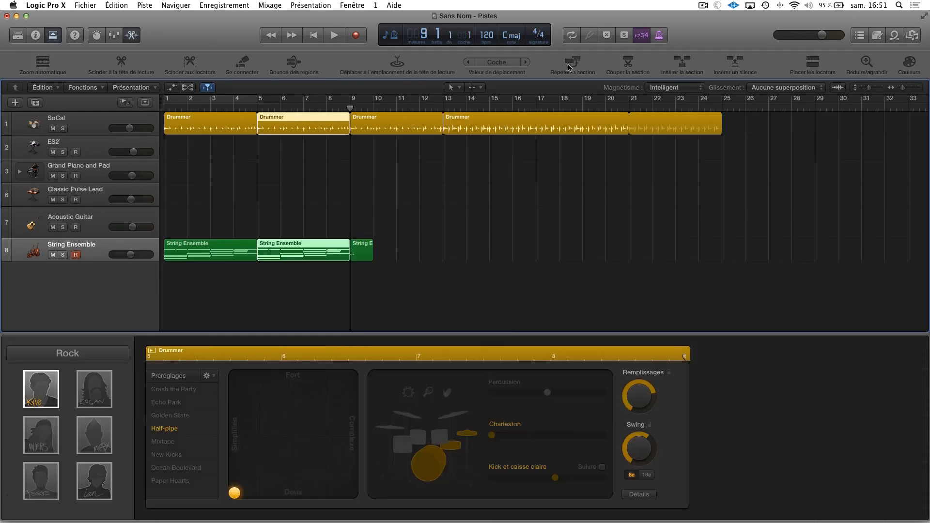
left_click(570, 62)
left_click(570, 62)
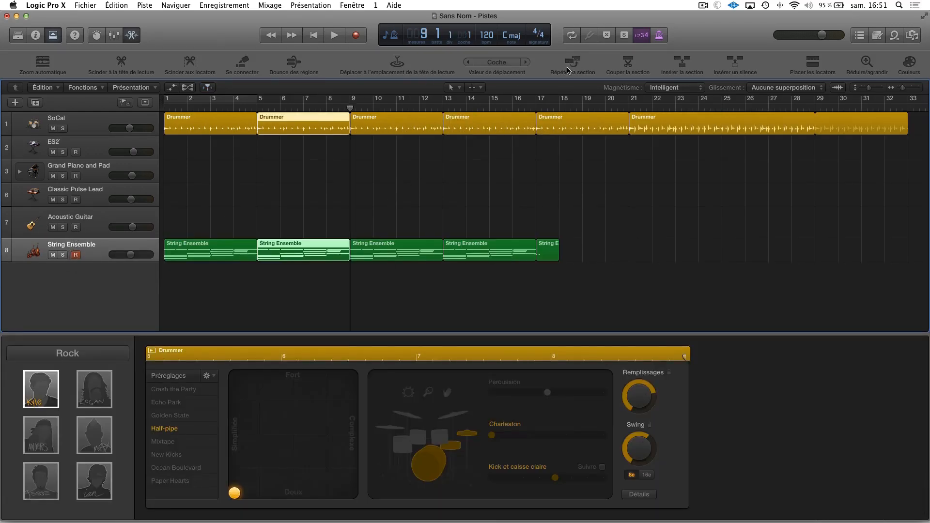
left_click(597, 245)
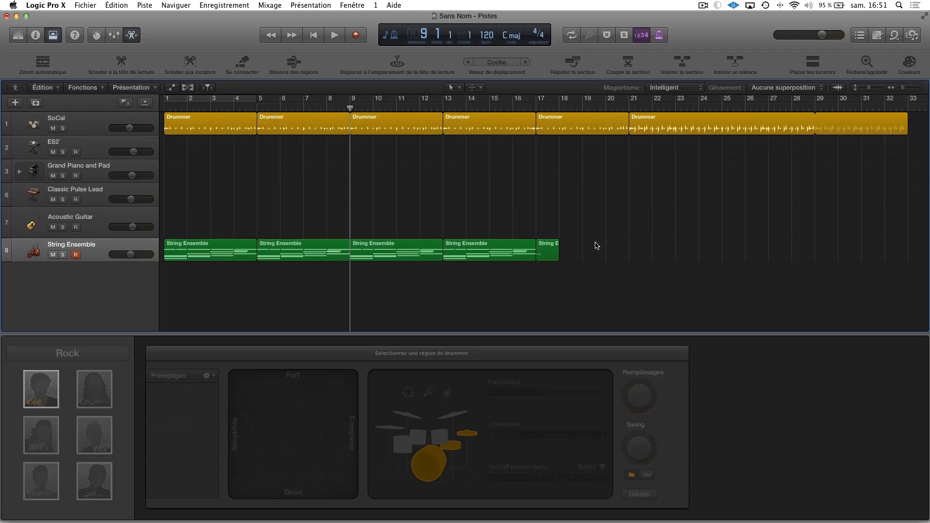
- Cut the section between the locators twice and insert the cut section three times at bar 9
left_click(628, 65)
left_click(629, 65)
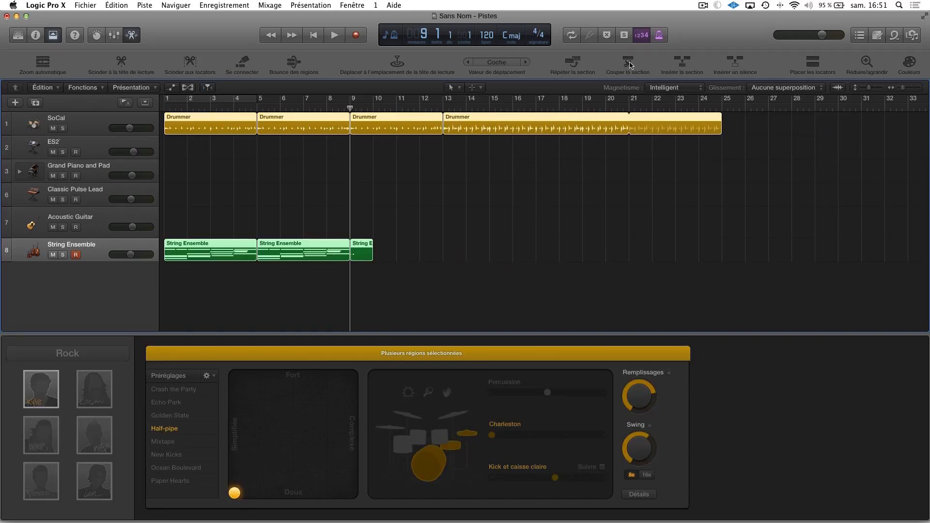
left_click(684, 63)
left_click(684, 63)
left_click(685, 62)
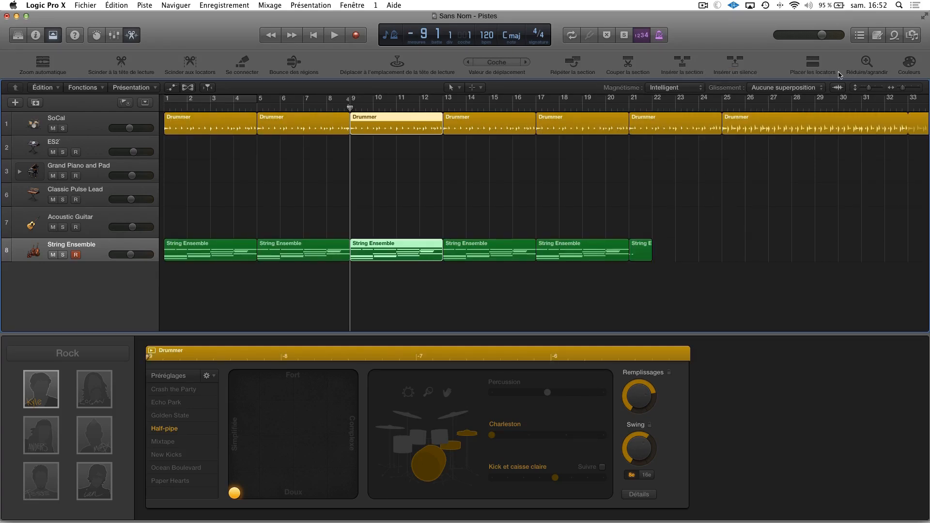
- Toggle the selection zoom, and use the color palette to recolor the Drummer and String Ensemble regions at bar 9 bright green
left_click(870, 63)
left_click(868, 63)
left_click(868, 63)
left_click(867, 63)
left_click(914, 64)
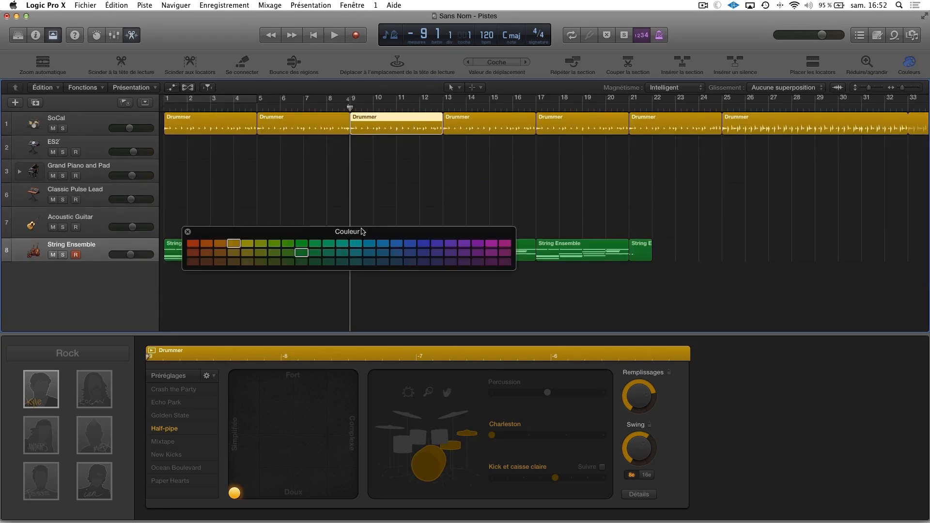
left_click(347, 254)
left_click(367, 243)
left_click(436, 252)
left_click(301, 253)
- Select the String Ensemble region at bar 17, try several palette colors, and color it blue
left_click(566, 251)
left_click(451, 251)
left_click(369, 243)
left_click(292, 245)
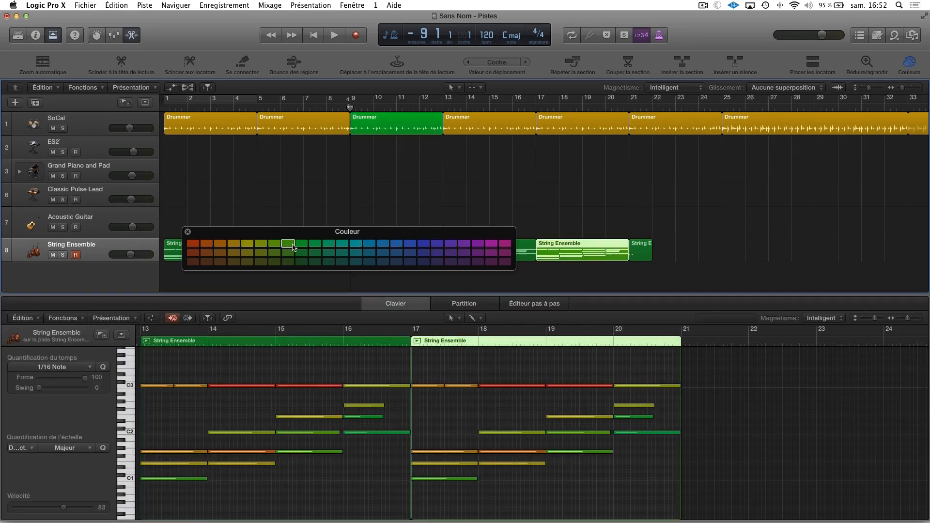
left_click(384, 243)
- Close the color palette and delete all String Ensemble regions from bar 5 onward
left_click(188, 233)
left_click_drag(714, 222, 312, 258)
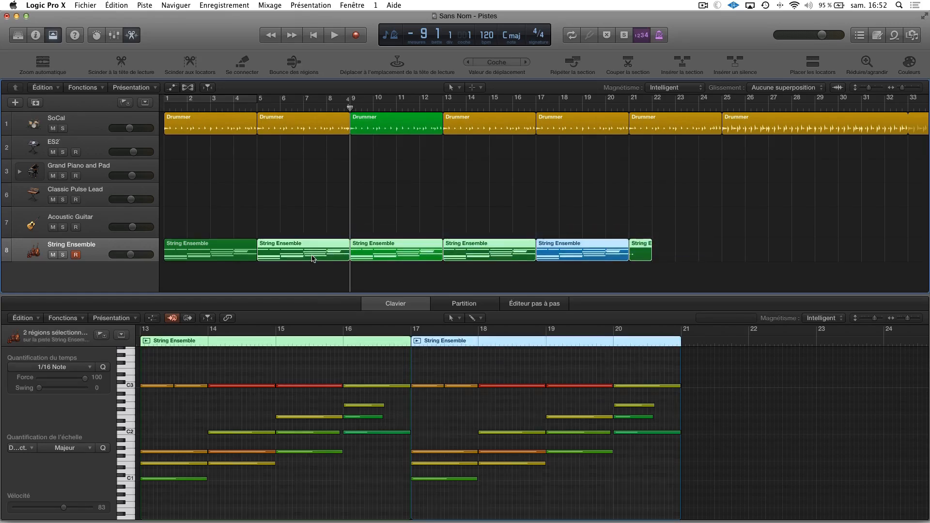
key("Delete")
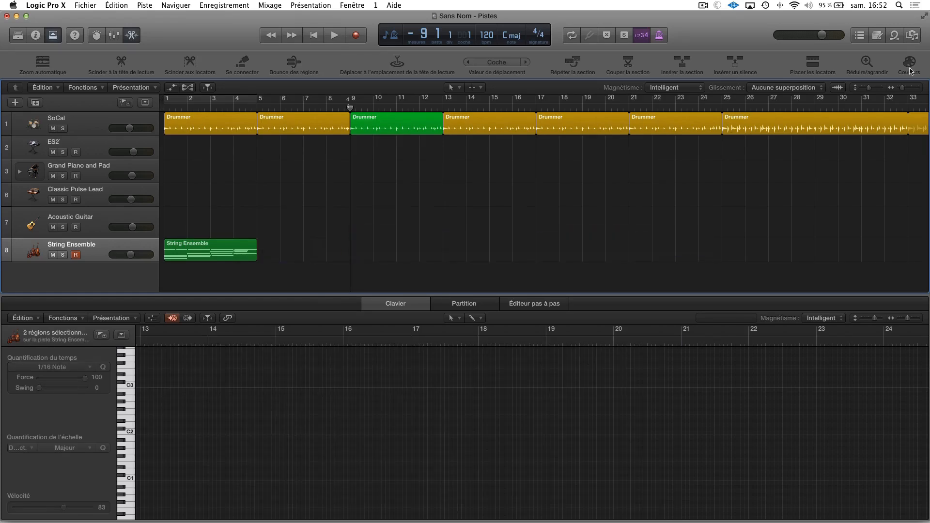
- Step the playhead backward and forward bar by bar, and return it to bar 1
left_click(275, 36)
left_click(275, 36)
left_click(275, 36)
left_click(275, 36)
left_click(276, 35)
left_click(288, 35)
left_click(287, 35)
left_click(288, 35)
left_click(274, 37)
left_click(274, 36)
left_click(290, 37)
left_click(290, 36)
left_click(271, 38)
left_click(271, 38)
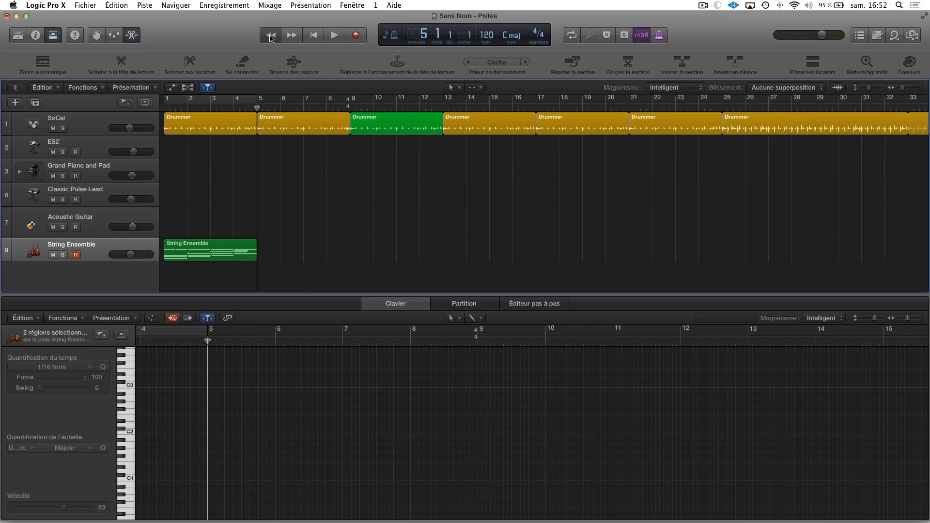
left_click(314, 35)
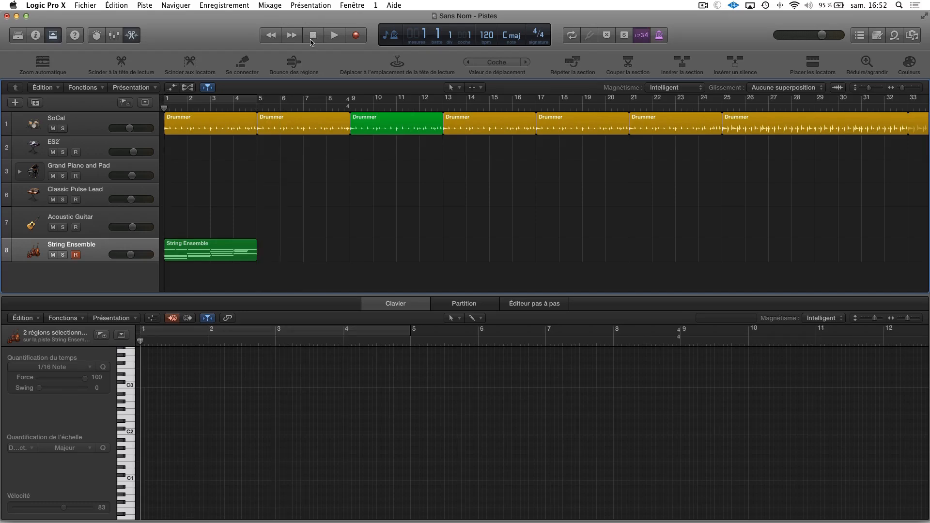
- Play the project briefly, return the playhead to bar 1, and turn on the cycle area for bars 1 to 5
left_click(270, 39)
left_click(314, 37)
key("space")
left_click(314, 41)
left_click(315, 41)
left_click(243, 100)
mouse_move(249, 101)
left_mouse_down()
mouse_move(322, 100)
mouse_move(243, 100)
left_mouse_up()
- Examine the playback start options and audition the cycled section of bars 1 to 5
right_click(335, 36)
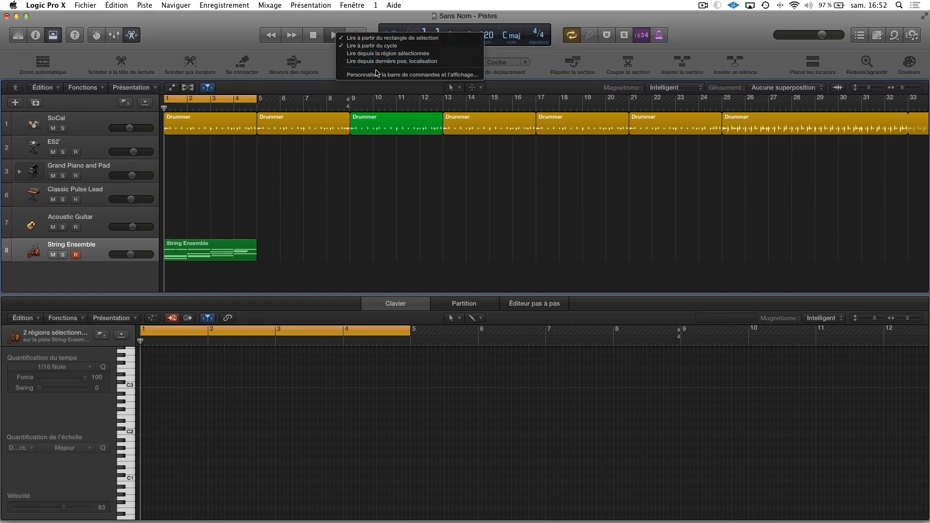
left_click(322, 59)
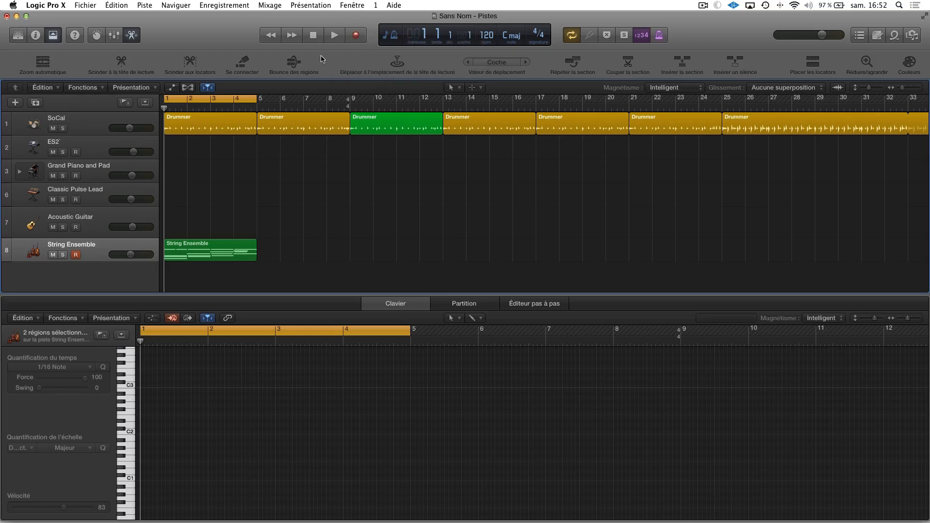
left_click(334, 36)
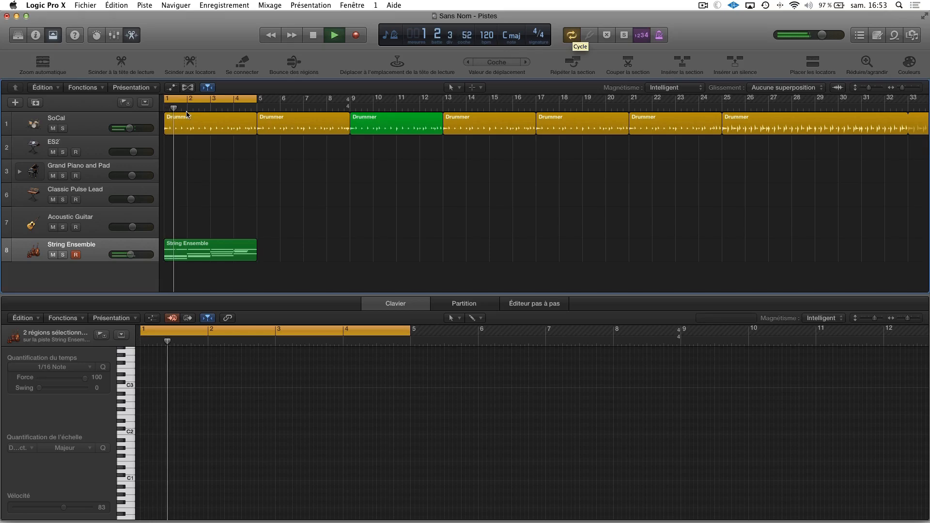
key("space")
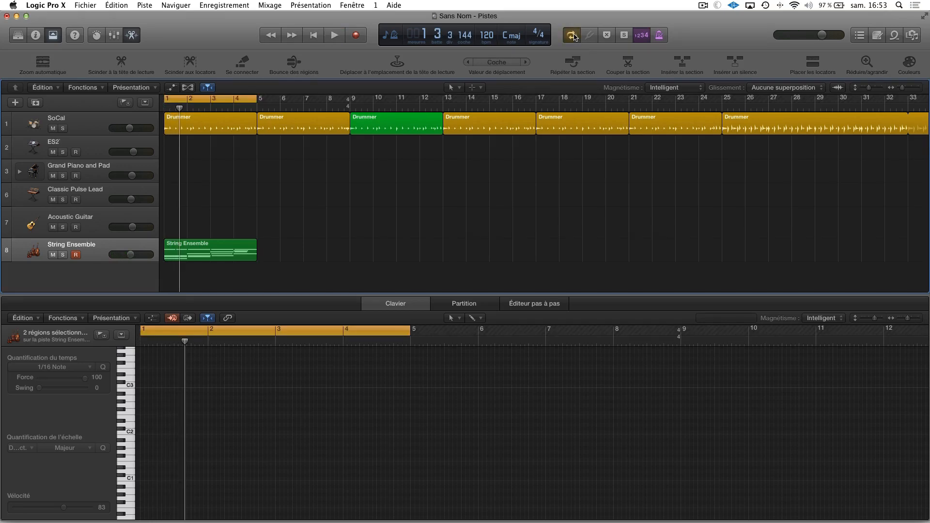
- Redraw the cycle area from bar 1 to just before bar 9, leave cycling on, and place the playhead at bar 2 beat 3
left_click(184, 101)
left_click_drag(176, 102, 372, 100)
left_click(371, 100)
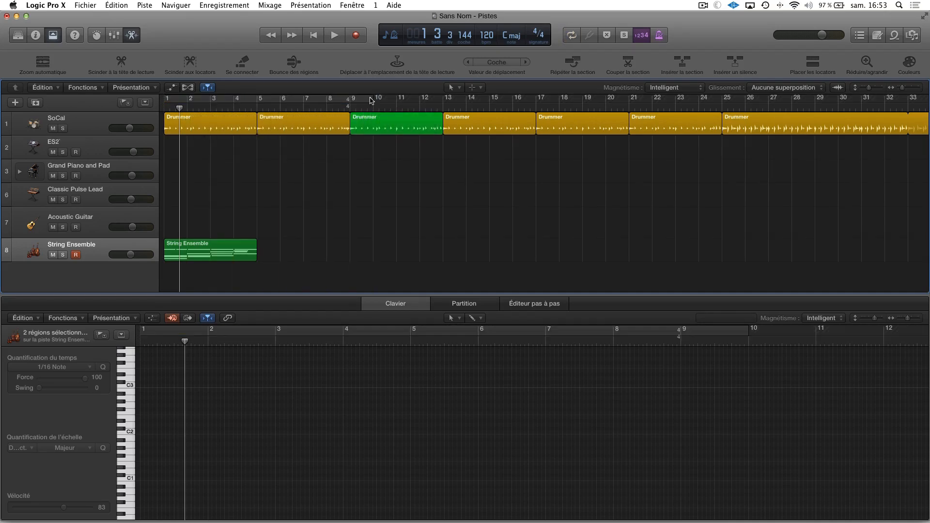
left_click(259, 102)
left_click_drag(259, 102, 382, 102)
left_click(198, 106)
left_click_drag(170, 100, 352, 100)
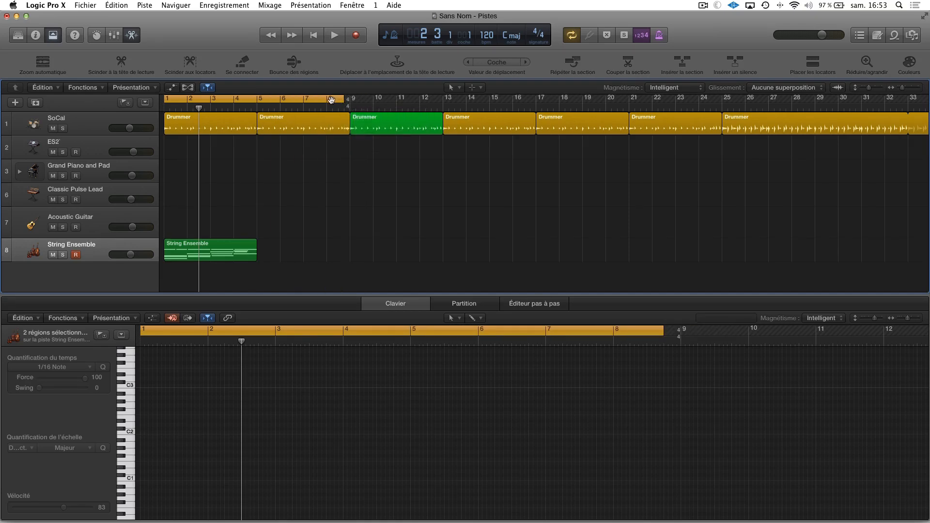
left_click(332, 100)
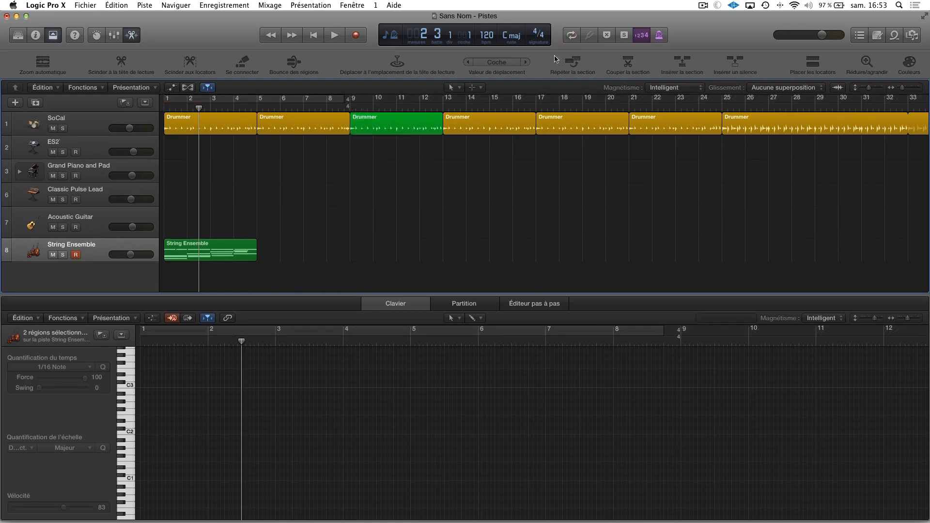
left_click(579, 38)
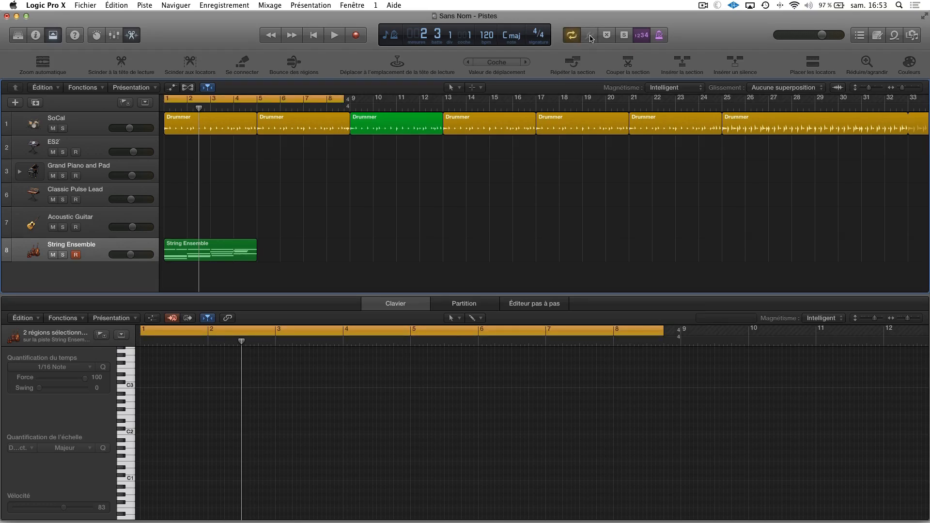
- Select the green Drummer region at bar 9 and play the cycle to check the metronome and count-in
left_click(411, 128)
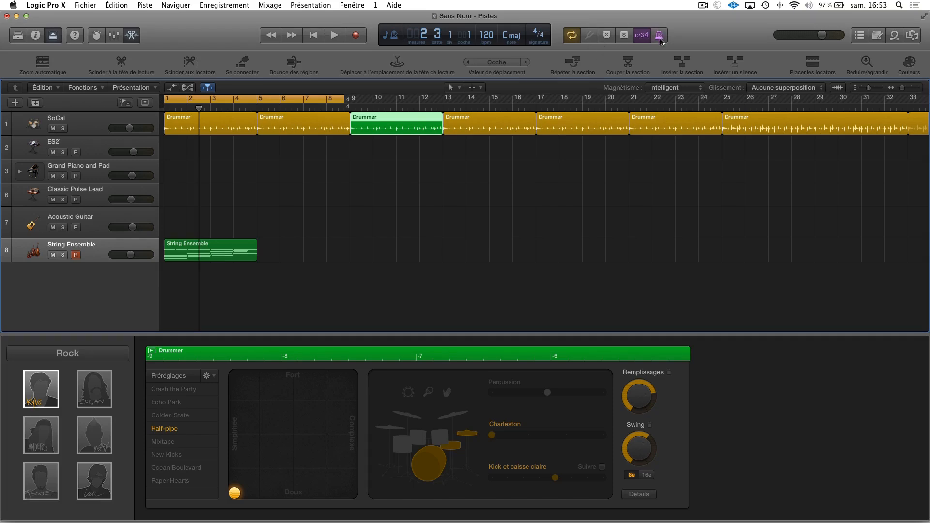
key("space")
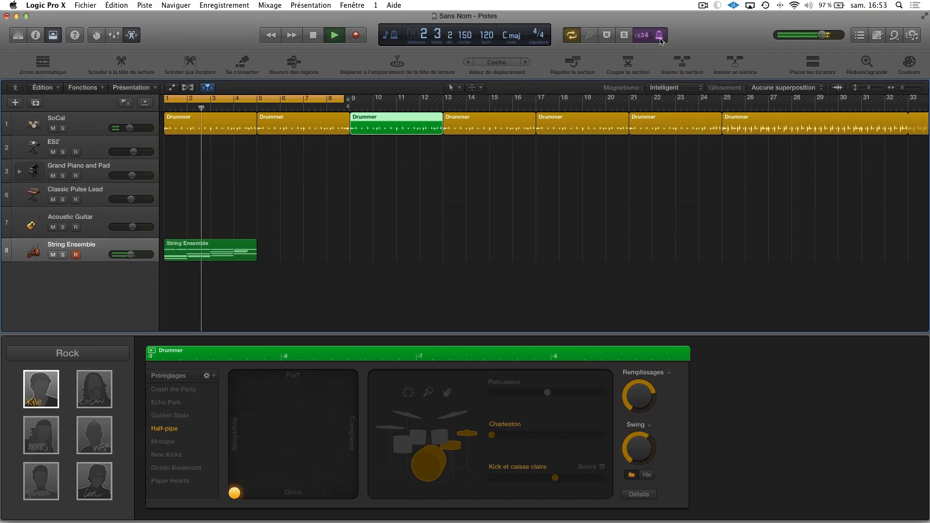
left_click(641, 37)
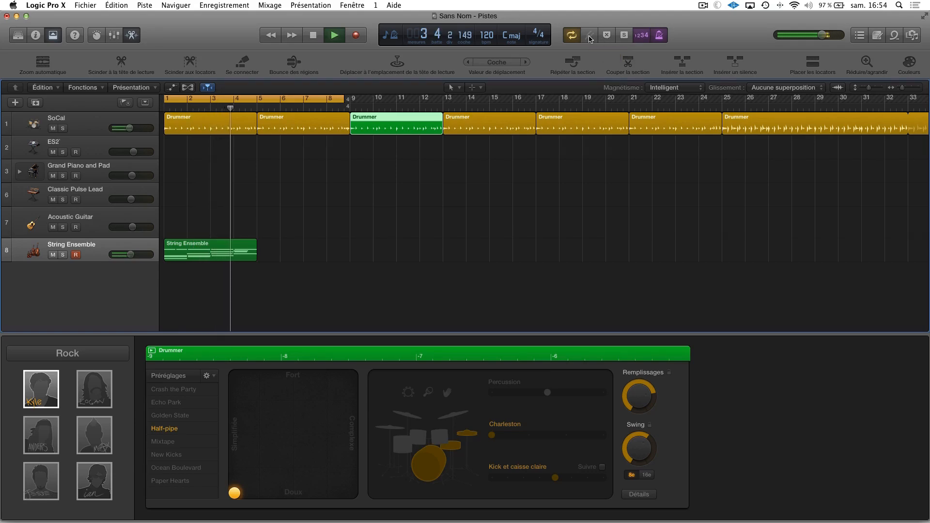
key("space")
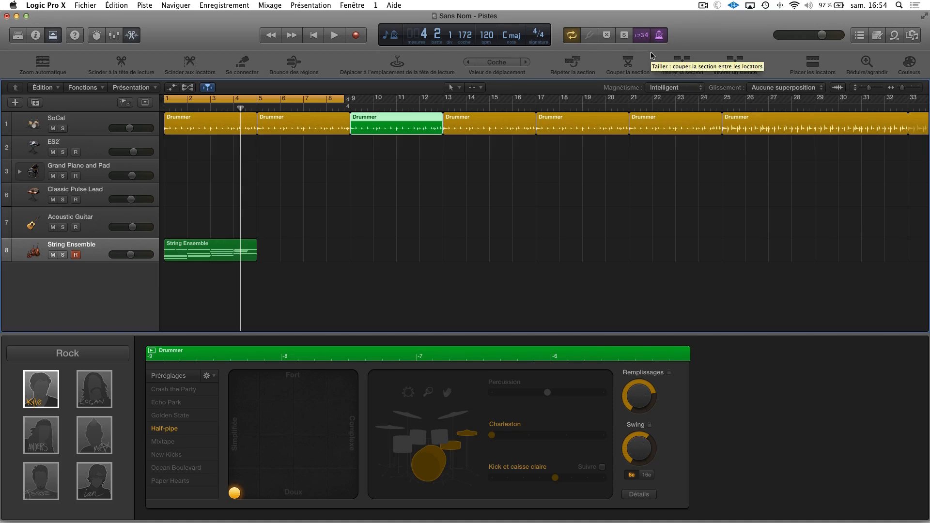
- Open the event list and move the Drummer region at bar 5 to bar 5 beat 3
left_click(861, 35)
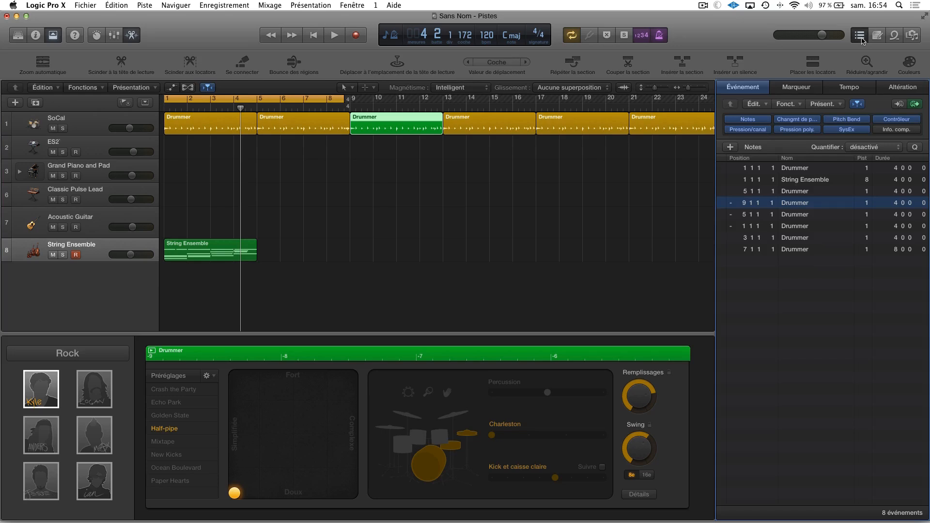
left_click(862, 35)
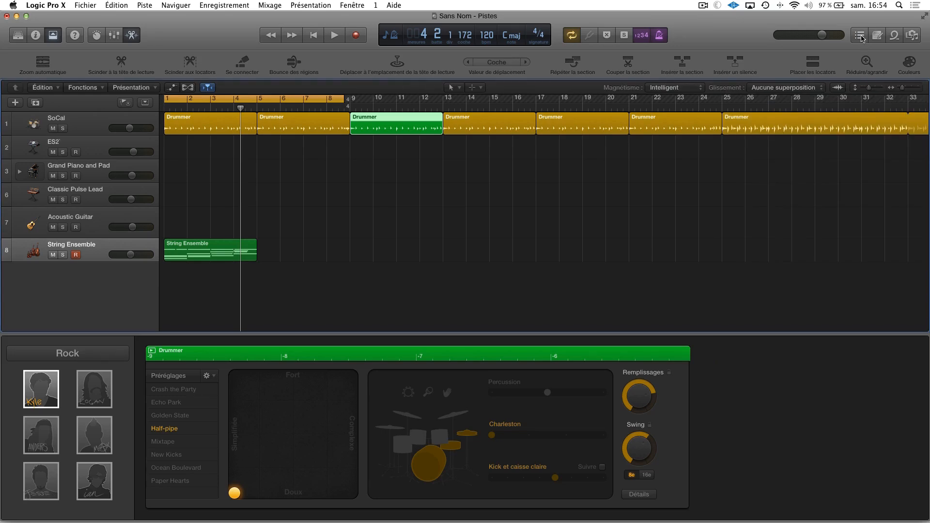
left_click(861, 36)
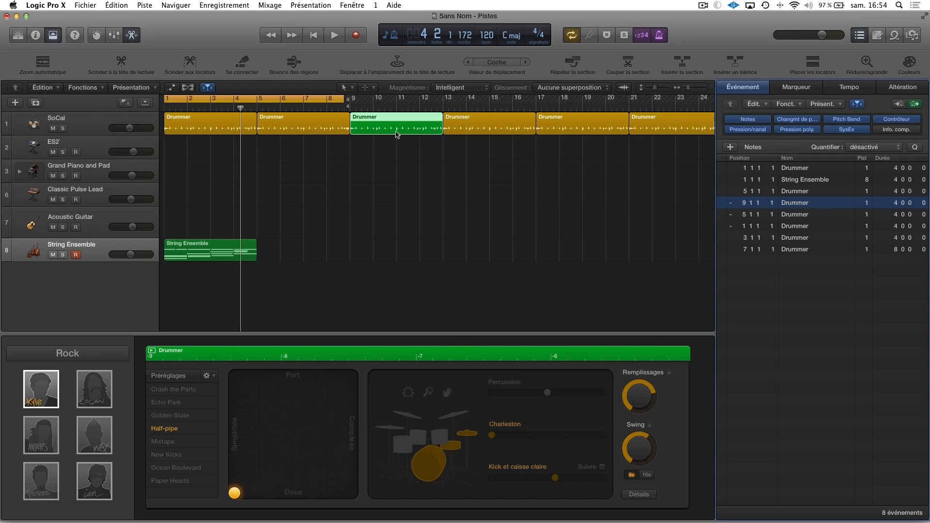
left_click(224, 121)
mouse_move(294, 123)
left_mouse_down()
mouse_move(315, 125)
mouse_move(306, 124)
left_mouse_up()
- Select several Drummer regions one after another in the event list, ending with the String Ensemble region
left_click(794, 204)
left_click(797, 226)
left_click(797, 249)
left_click(795, 191)
left_click(795, 179)
left_click(795, 169)
left_click(795, 180)
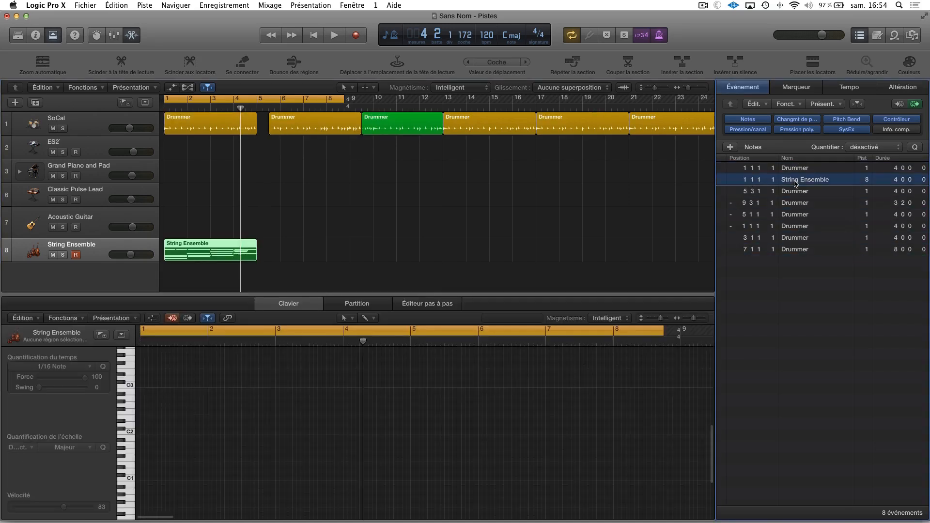
- Select the Drummer region at bar 5 beat 3 in the event list, then view the marker list and the tempo list
left_click(797, 192)
left_click(797, 87)
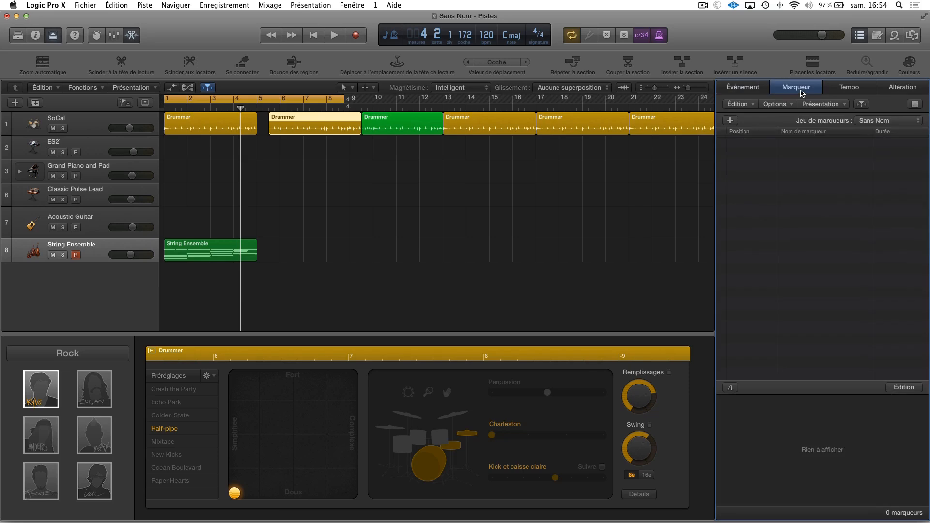
left_click(849, 87)
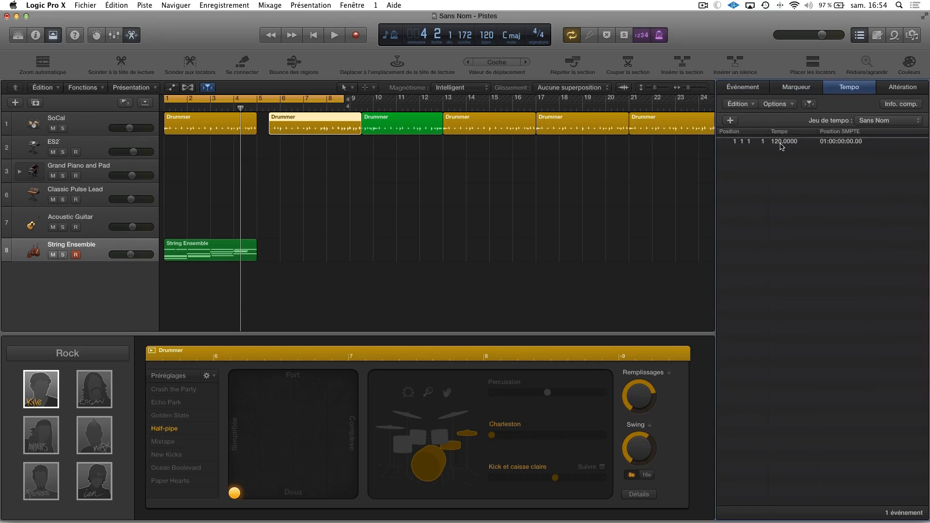
- Lower the project tempo to 90 BPM, then change it to 56 BPM
mouse_move(486, 36)
left_mouse_down()
mouse_move(487, 29)
mouse_move(487, 51)
mouse_move(490, 35)
left_mouse_up()
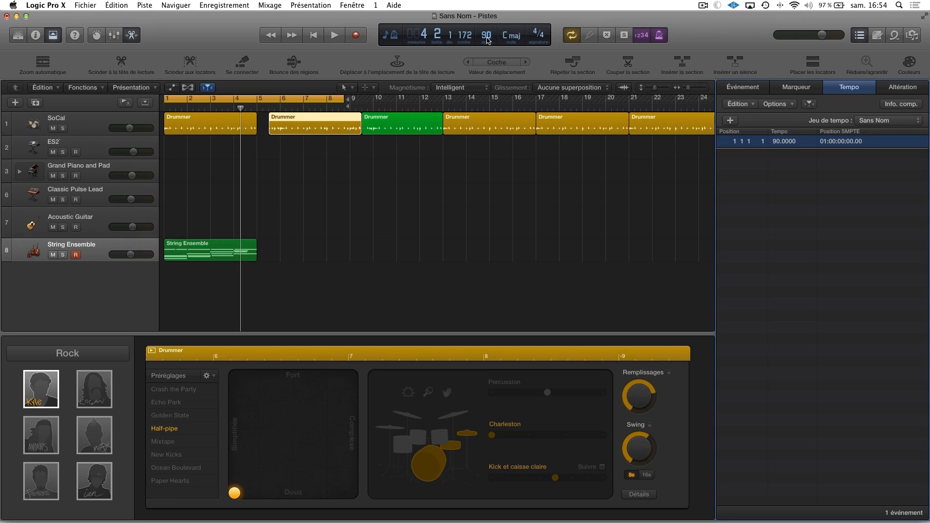
left_click(487, 36)
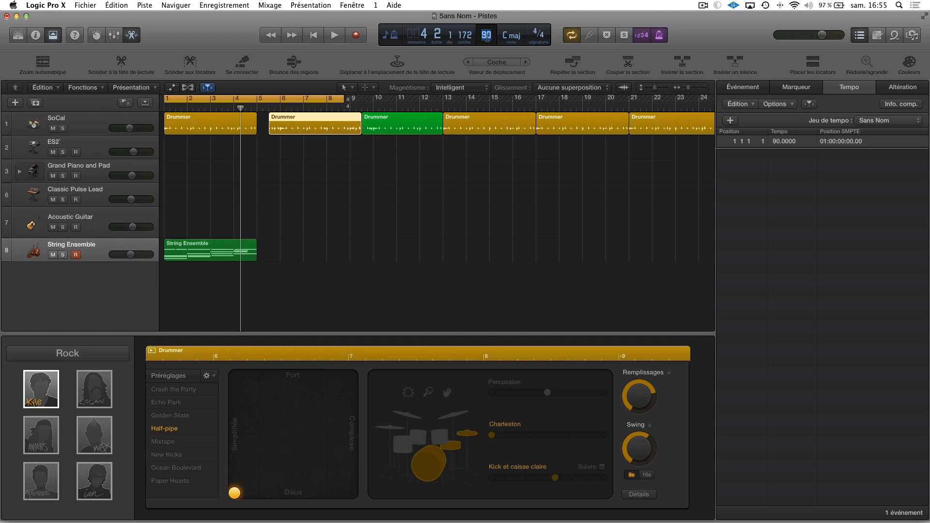
type("56")
key("Return")
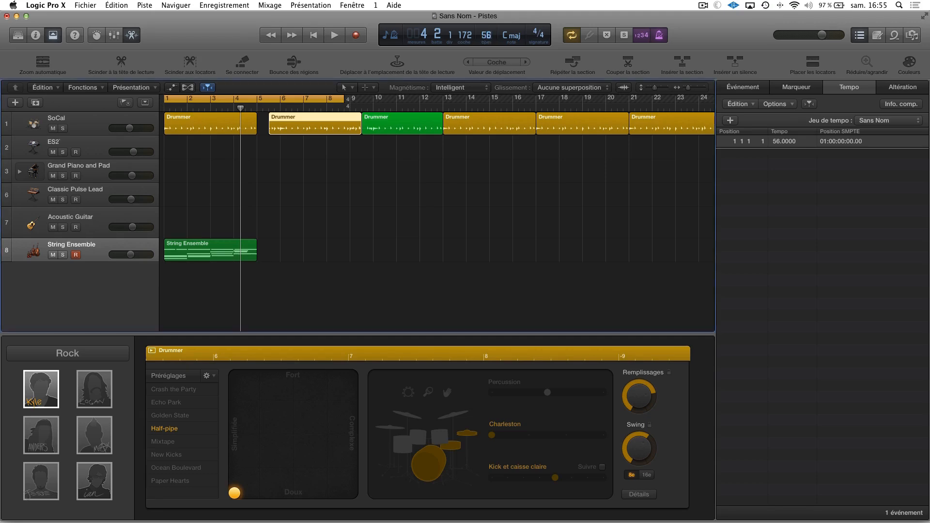
- Set the project tempo to 90 BPM and start playback
left_click(487, 36)
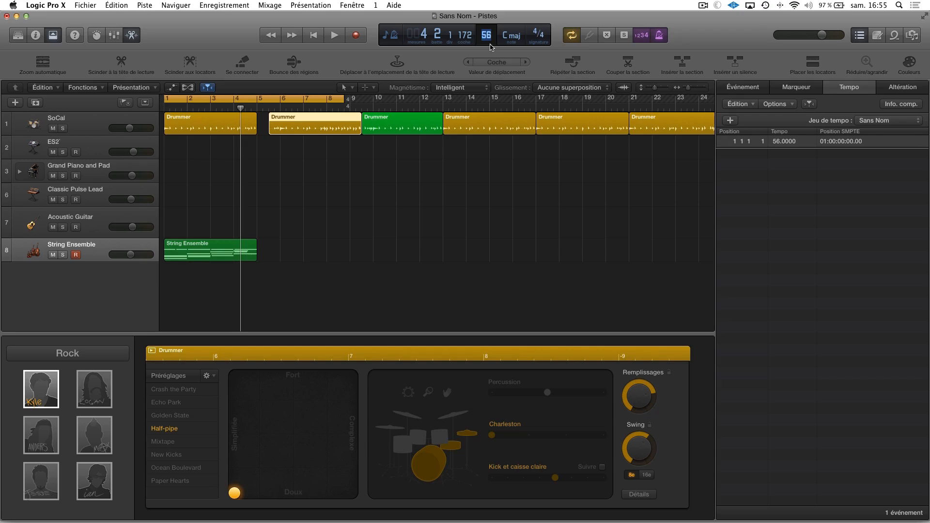
type("90")
key("Return")
key("space")
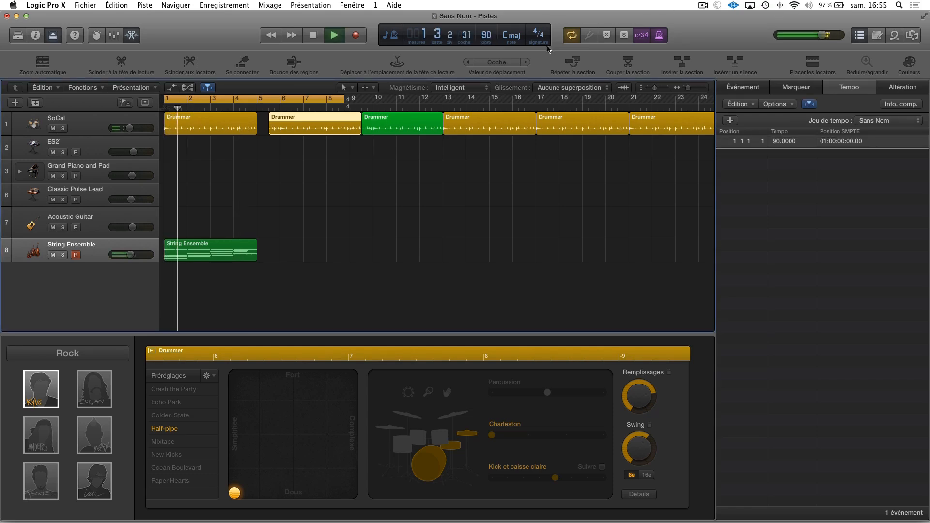
- Look through the project key choices while keeping C major, check the time signature, and stop playback
left_click(512, 36)
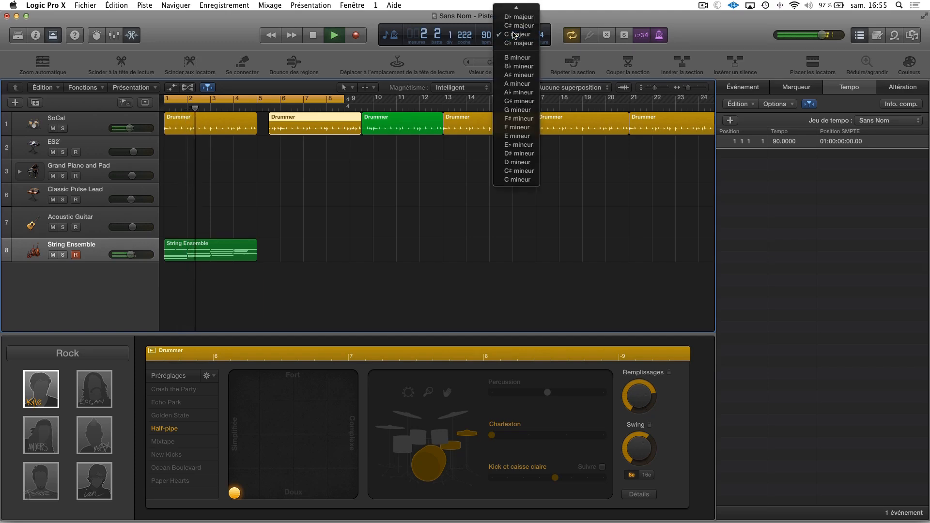
left_click(515, 35)
left_click(514, 37)
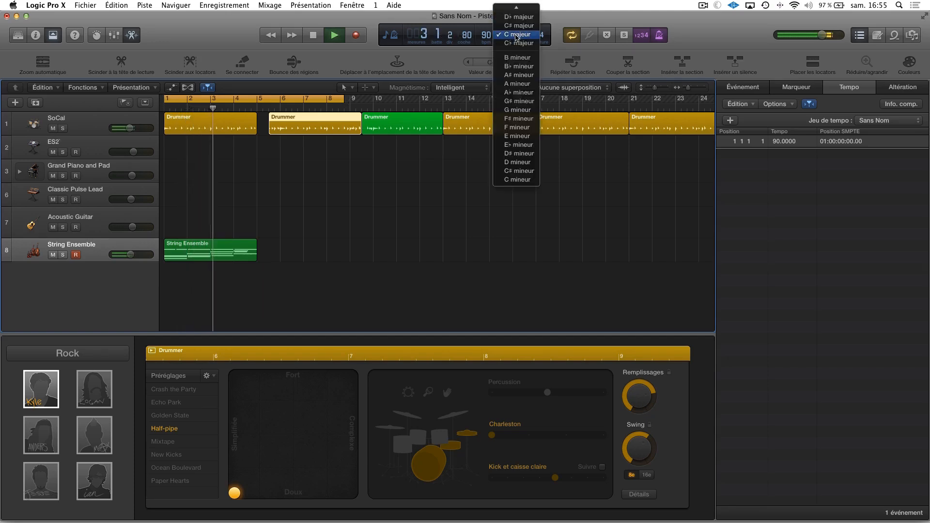
left_click(582, 15)
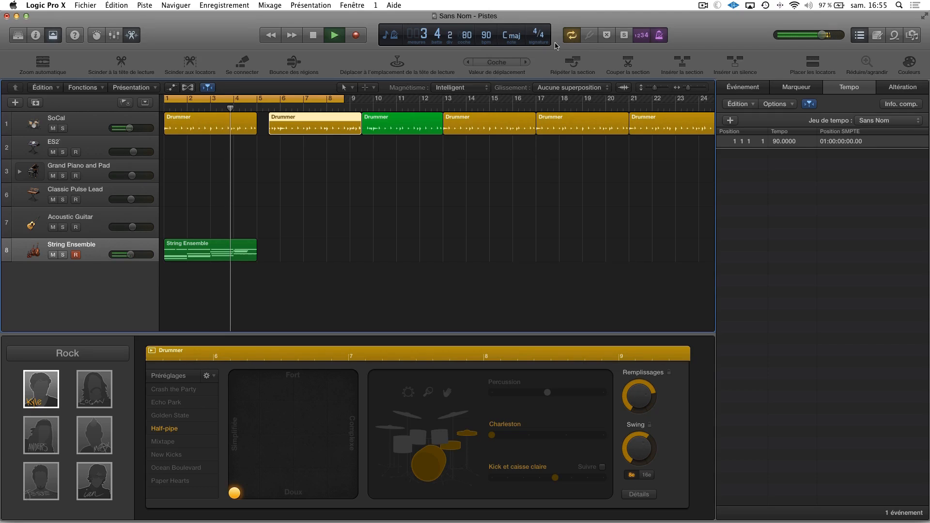
left_click(541, 36)
left_click(541, 35)
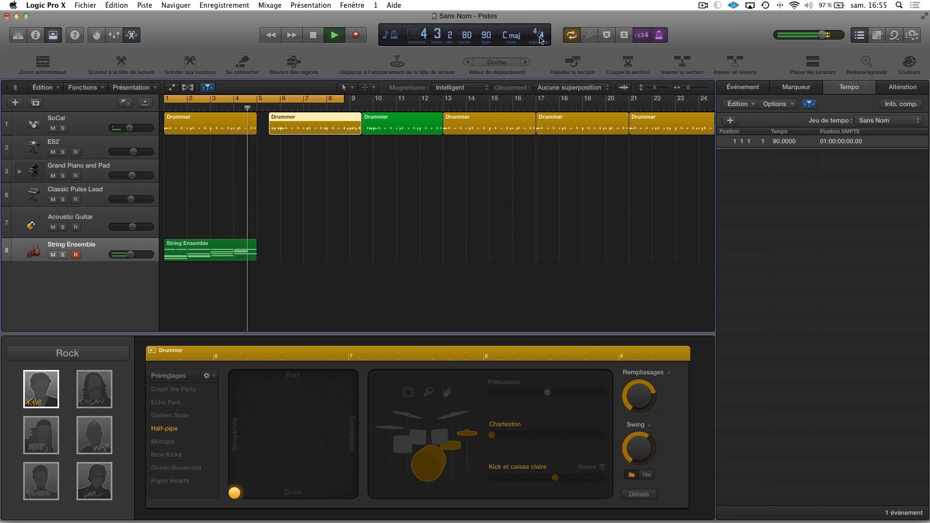
key("space")
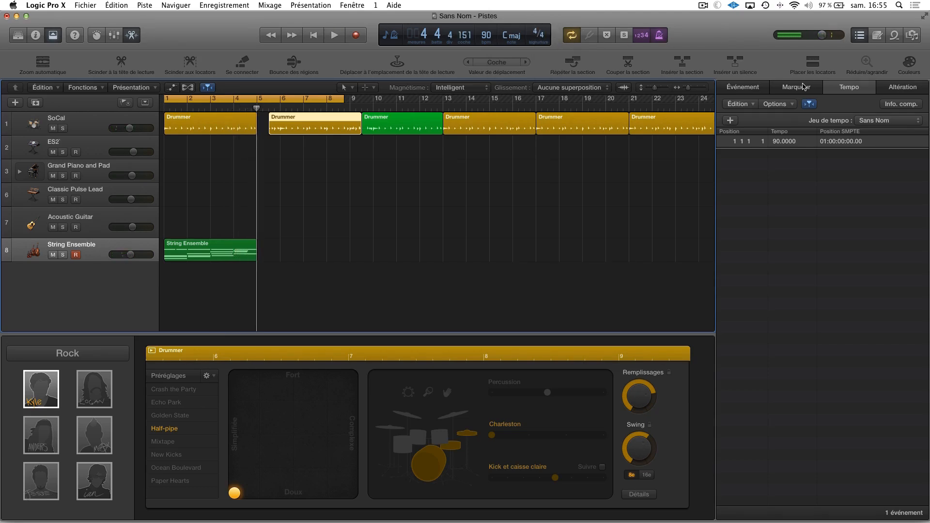
- Set the locators around the selected Drummer region at bar 5 beat 3 and show the event list again
left_click(813, 68)
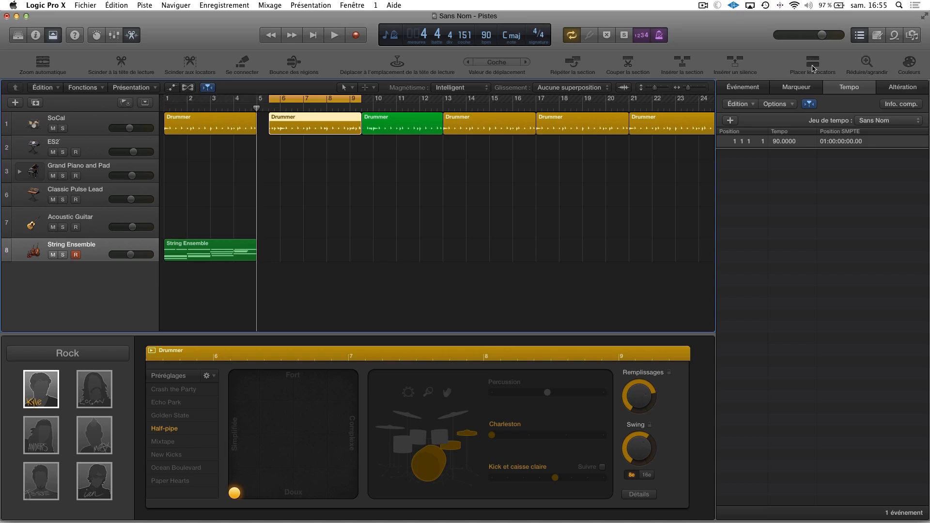
left_click(800, 86)
left_click(760, 89)
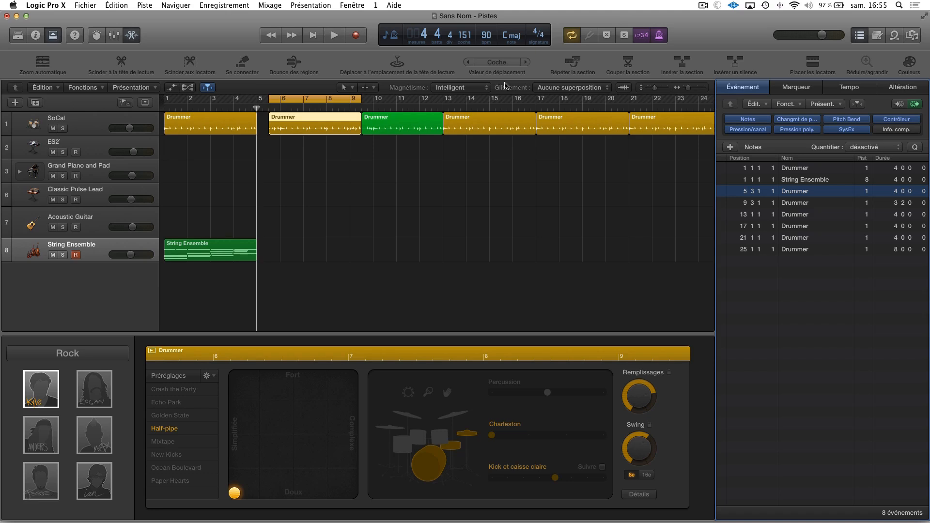
- Hide the Drummer editor below the tracks and close the list editors
left_click(132, 35)
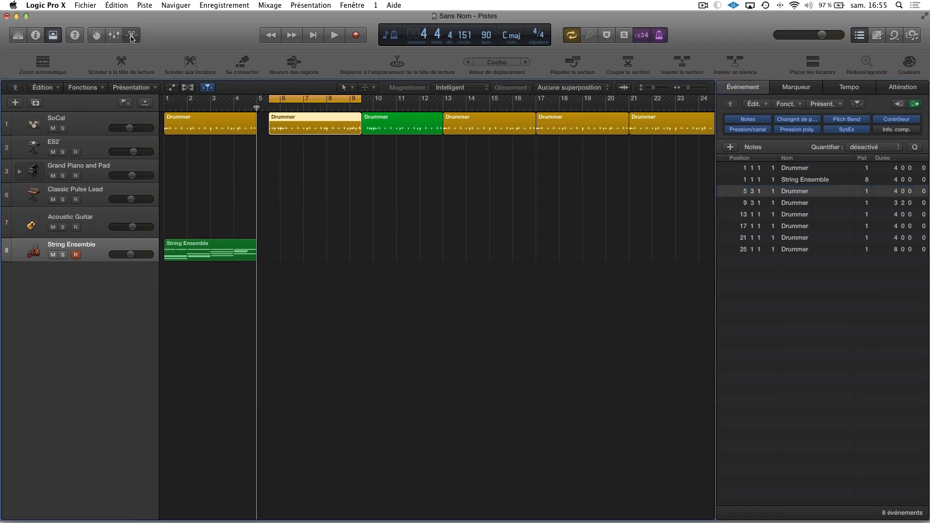
left_click(855, 38)
left_click(861, 39)
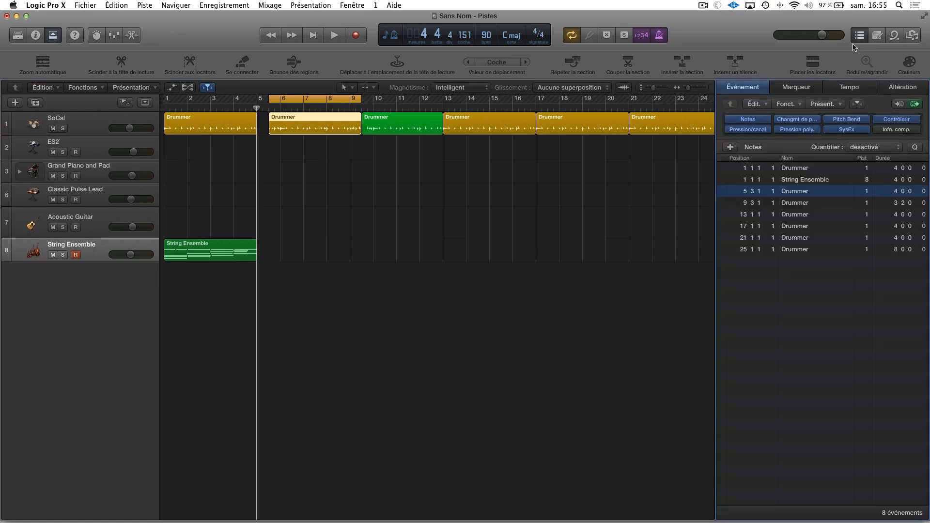
left_click(862, 40)
- Show the notepads and look at the track notes and the project notes
left_click(878, 36)
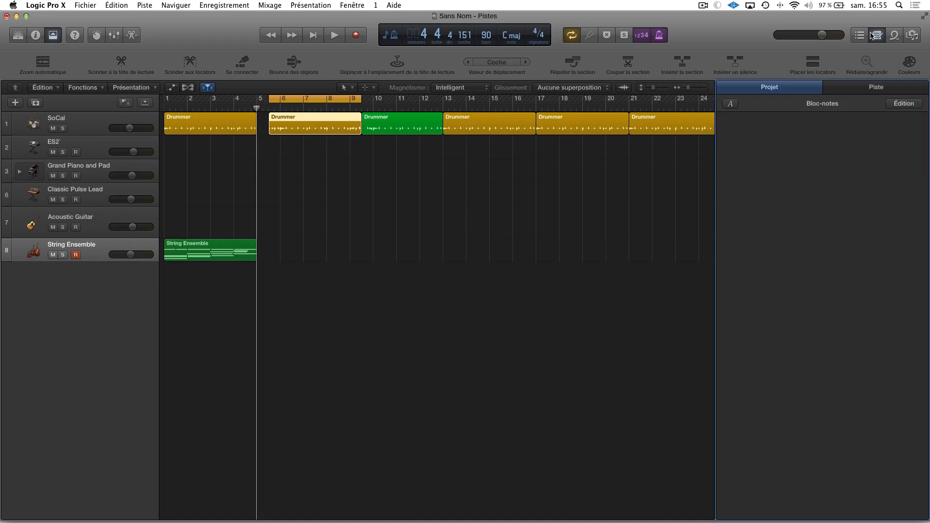
left_click(859, 88)
left_click(816, 90)
- Open the loop browser and preview several loops, including Adding Machine 3 and Air Reverse Burst 2
left_click(894, 35)
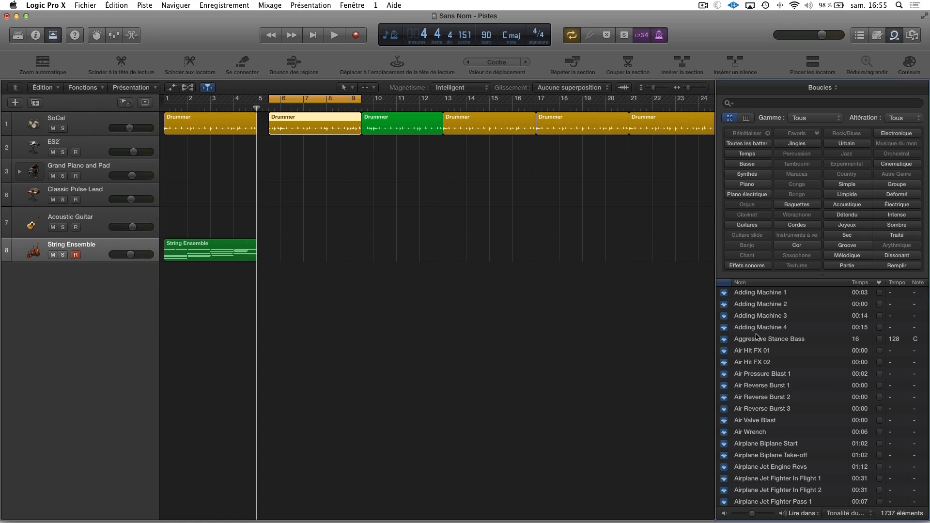
left_click(758, 339)
left_click(769, 318)
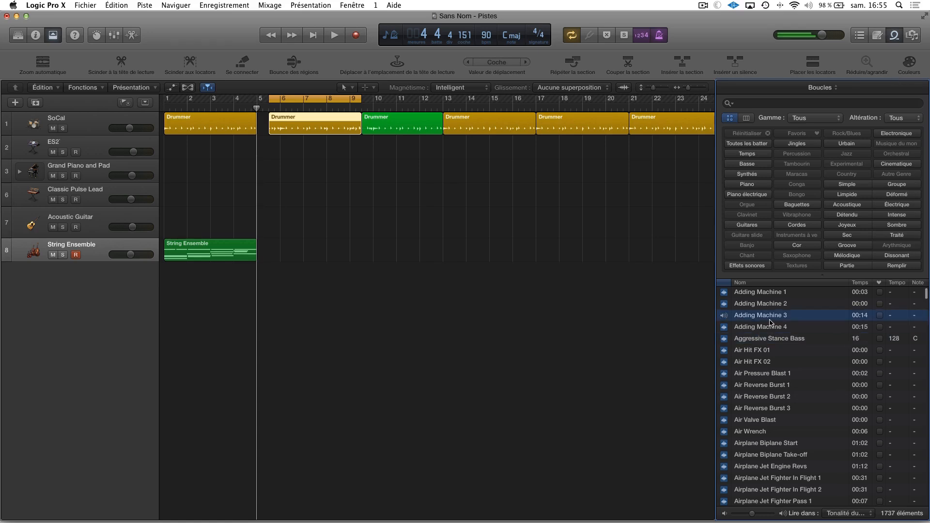
left_click(767, 400)
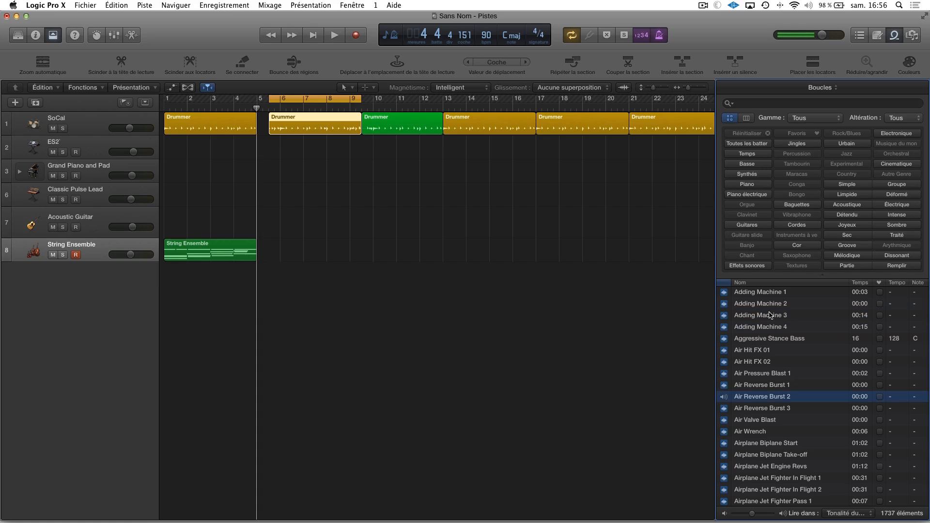
left_click(765, 416)
left_click(766, 409)
left_click(767, 400)
- Add the Air Reverse Burst 2 loop on a new track at bar 5, switching the project to 48 kHz, and add it again on another new track
left_click_drag(736, 399, 272, 333)
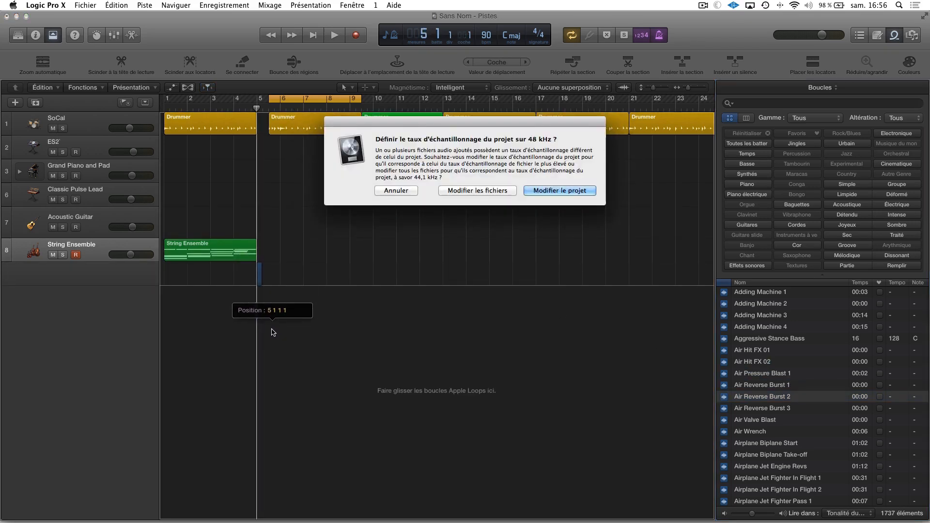
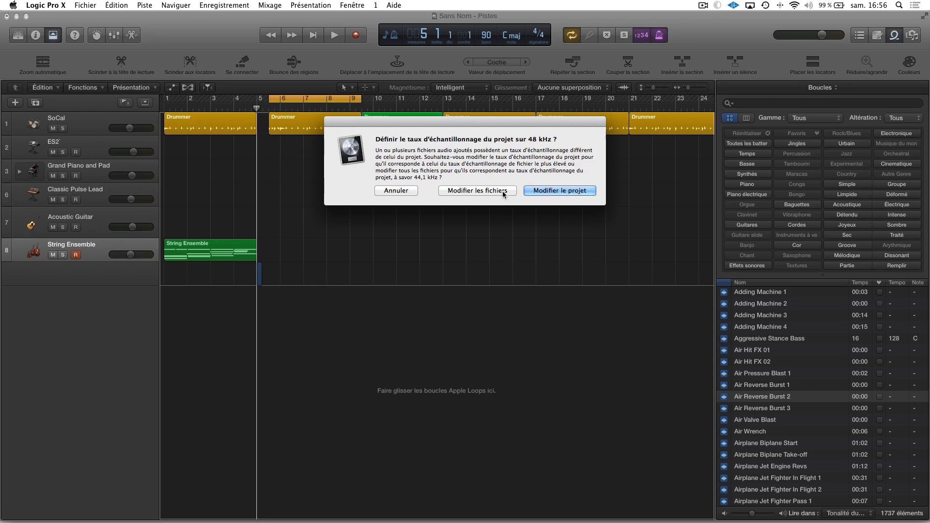
left_click(534, 192)
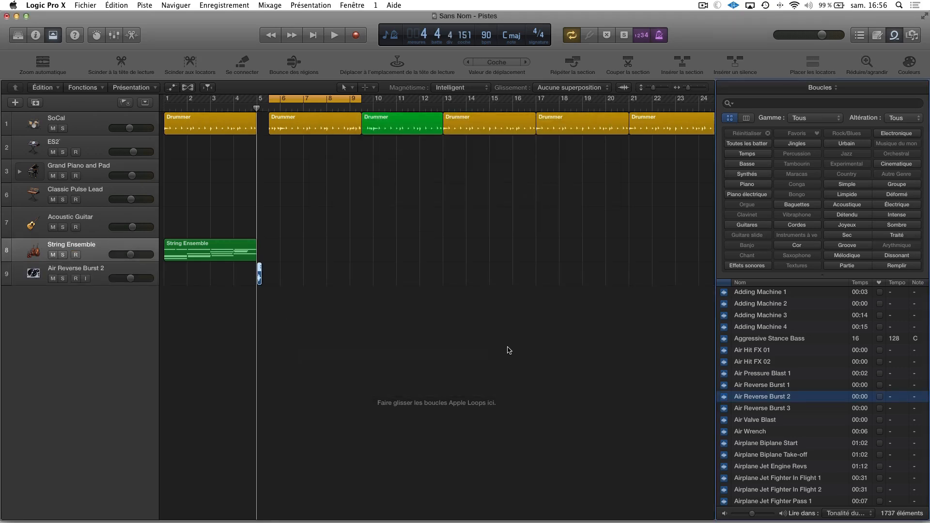
left_click_drag(754, 400, 260, 297)
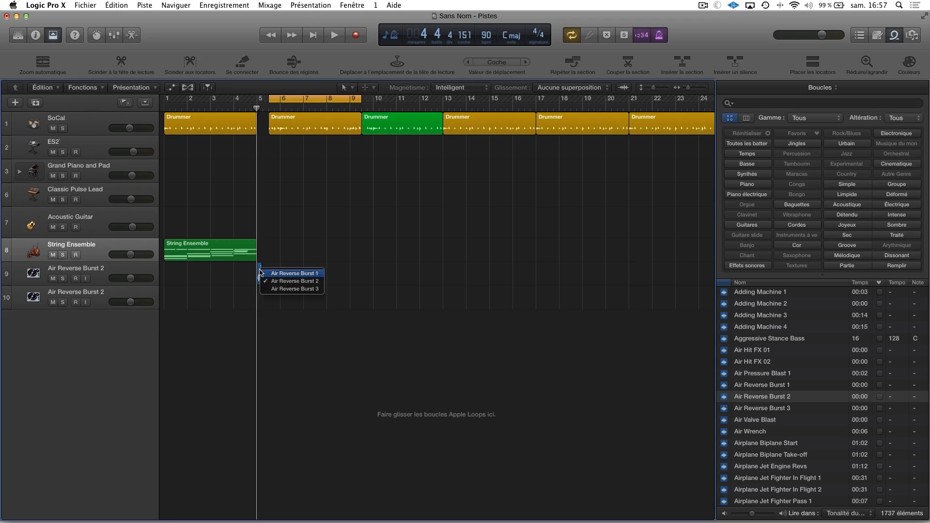
- Play the passage around bar 5, move the cycle area to bars 1 through 4, and play it
key("space")
key("space")
key("space")
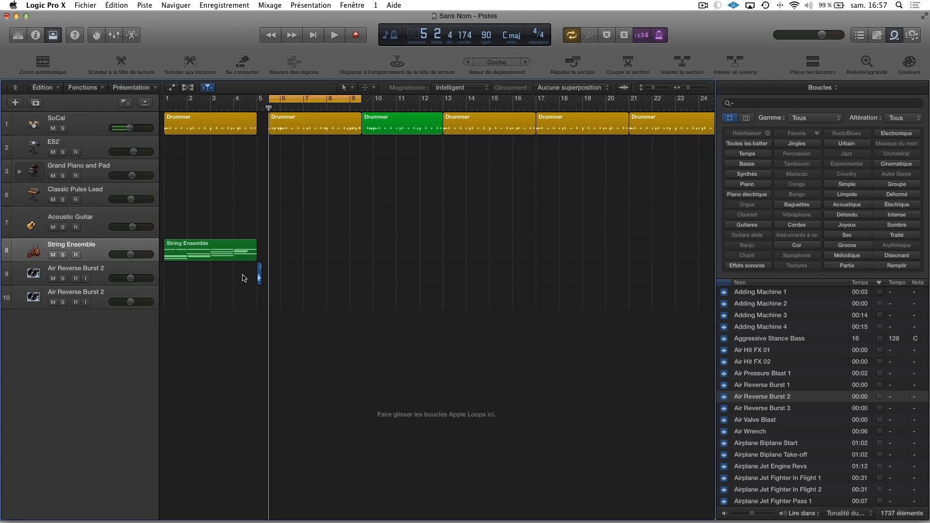
key("space")
left_click_drag(285, 99, 182, 103)
key("space")
key("space")
- Move the Air Reverse Burst 2 region to just before bar 5 and play the cycle from bar 1 to bar 5
left_click_drag(257, 99, 284, 100)
left_click_drag(260, 280, 254, 280)
left_click_drag(284, 99, 255, 99)
key("space")
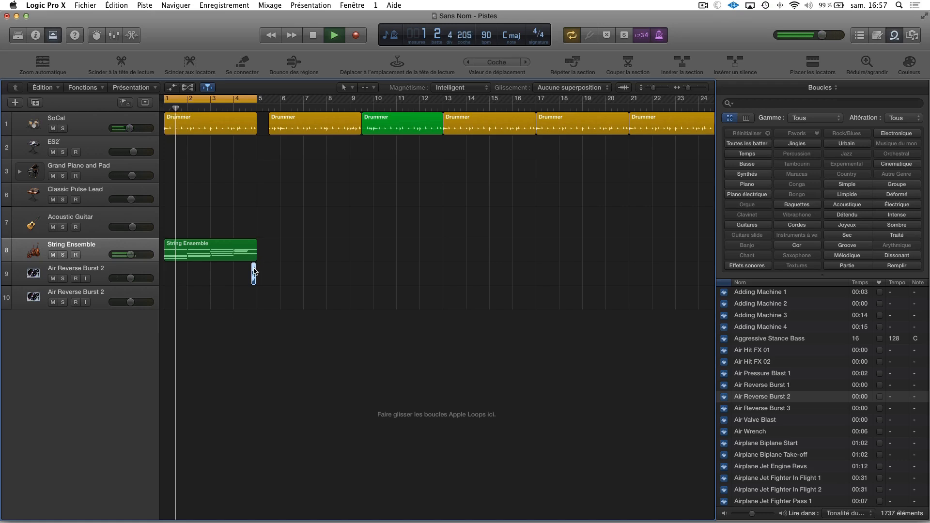
- Show the mixer and lower the first Air Reverse Burst 2 channel's volume to -12.8 dB
left_click(112, 36)
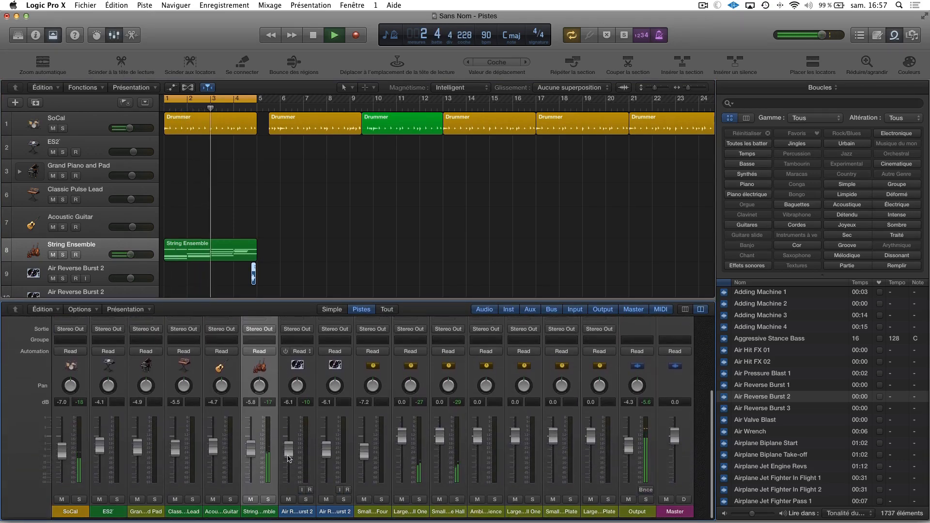
left_click_drag(286, 446, 287, 456)
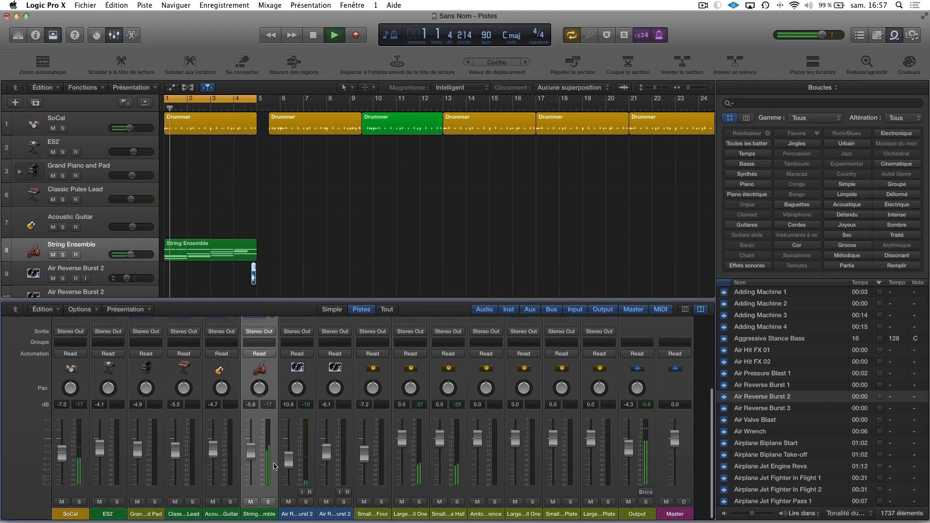
left_click_drag(288, 458, 289, 463)
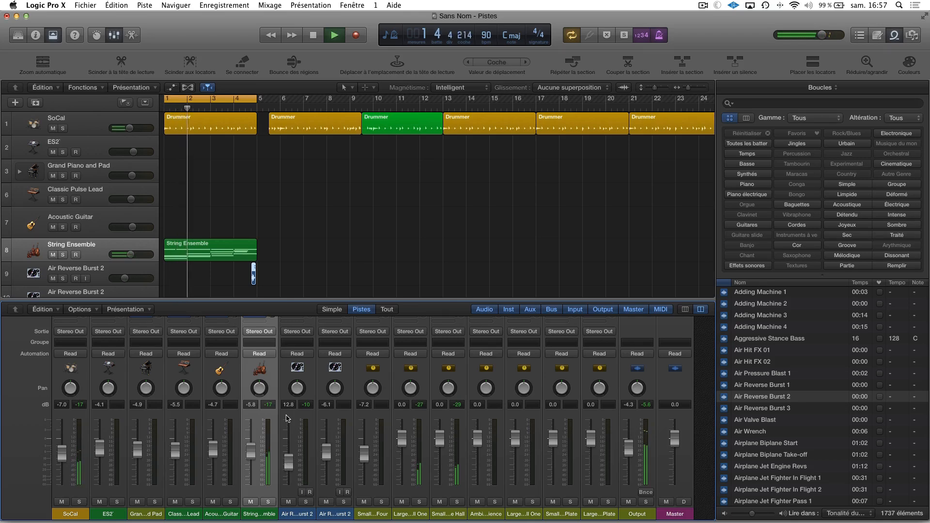
- Insert a stereo Channel EQ as the audio effect on the first Air Reverse Burst 2 channel in the mixer
scroll(295, 402, "up", 5)
scroll(301, 389, "up", 2)
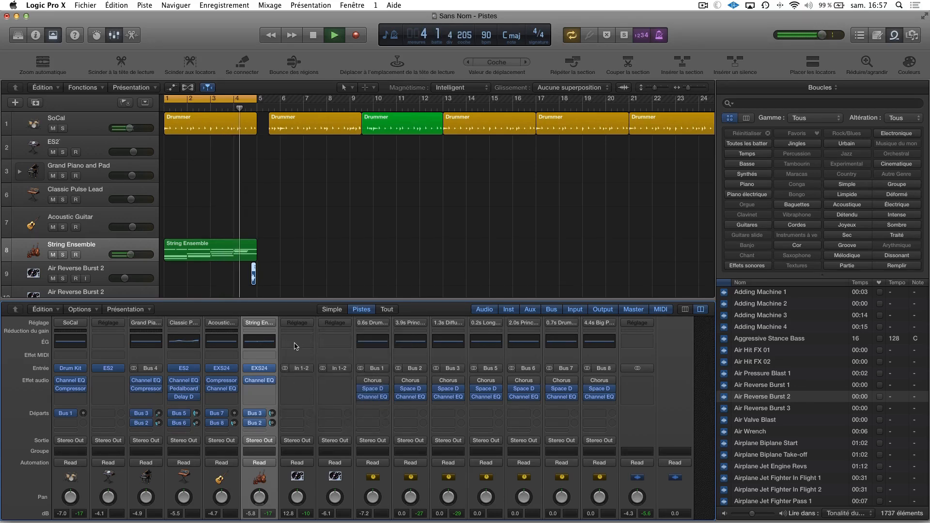
left_click(299, 379)
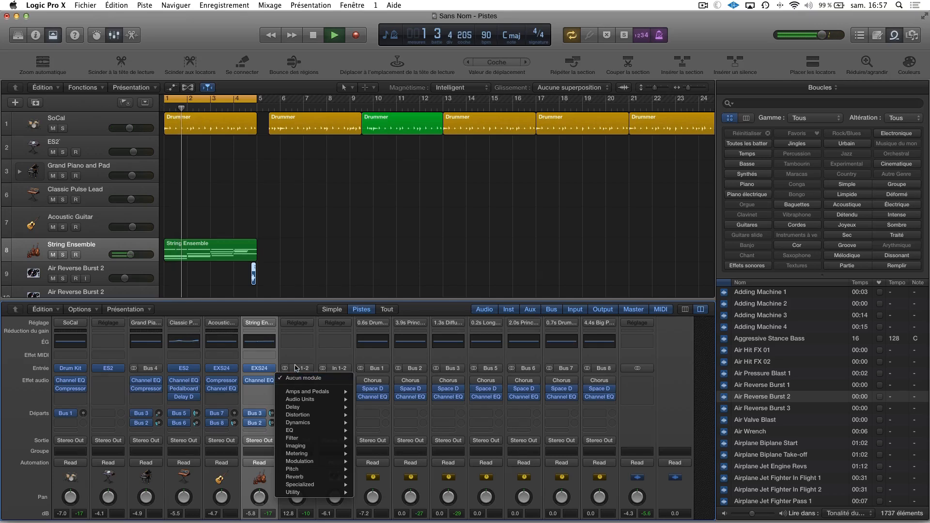
left_click(299, 382)
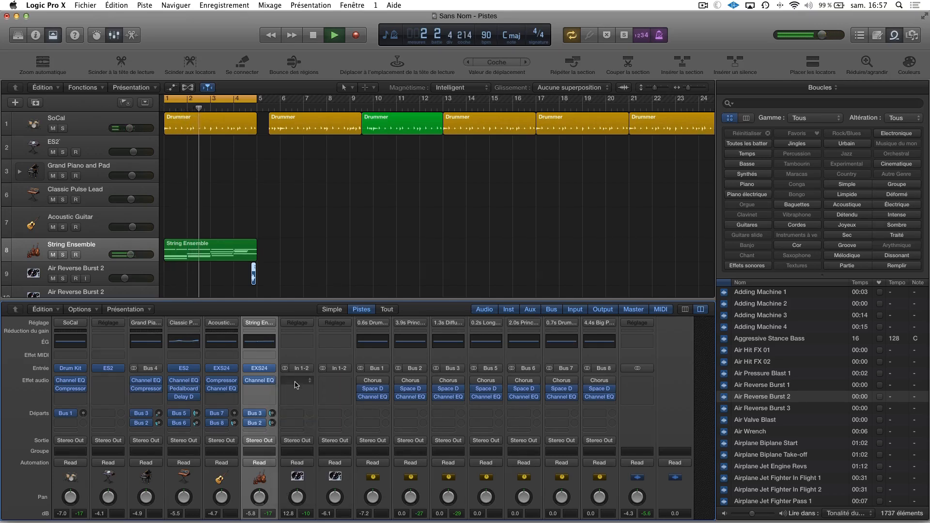
left_click(294, 389)
left_click(306, 219)
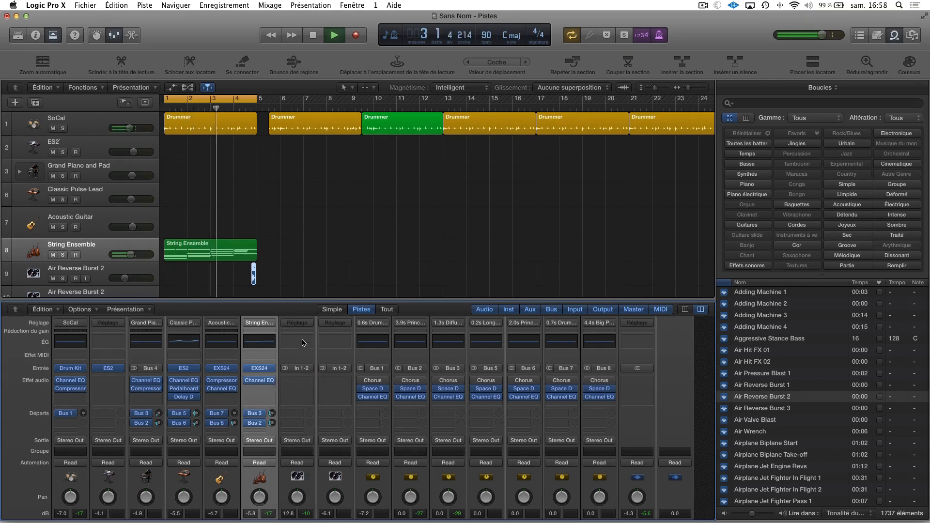
left_click(297, 380)
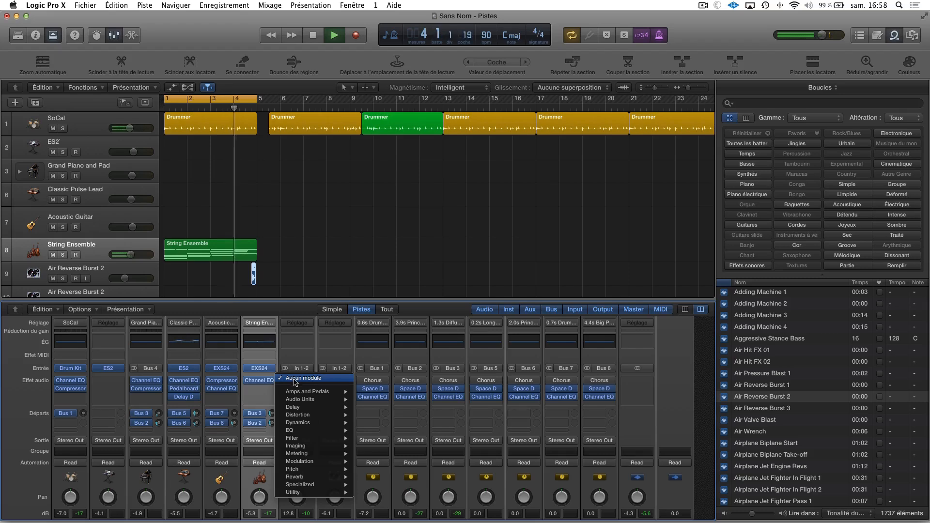
mouse_move(313, 430)
mouse_move(371, 431)
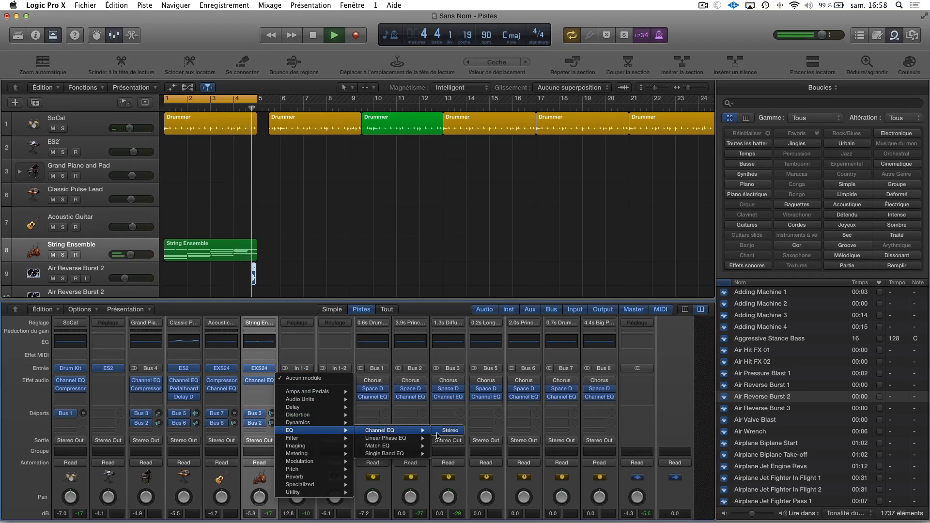
left_click(438, 431)
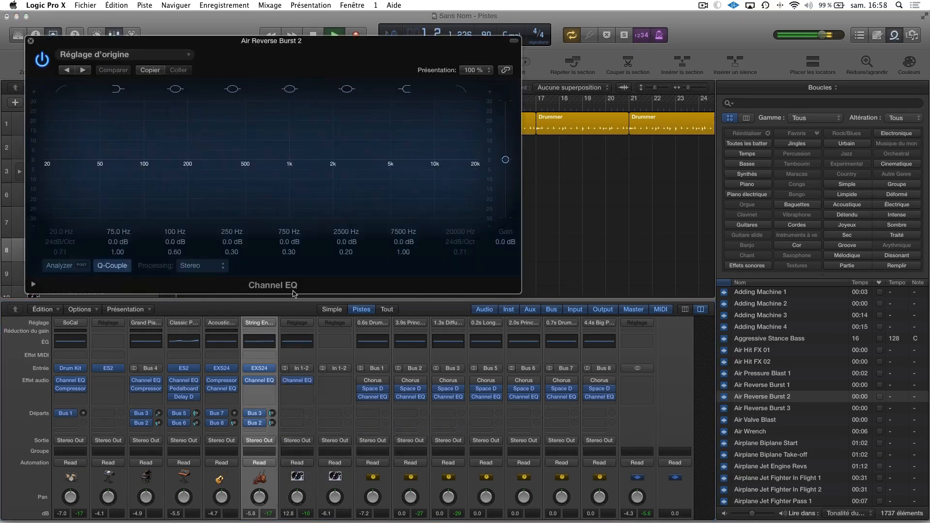
- Shape the Channel EQ with a cut of -9.5 dB at 1440 Hz and a high-shelf boost of +22.5 dB at 10200 Hz
left_click_drag(289, 160, 308, 100)
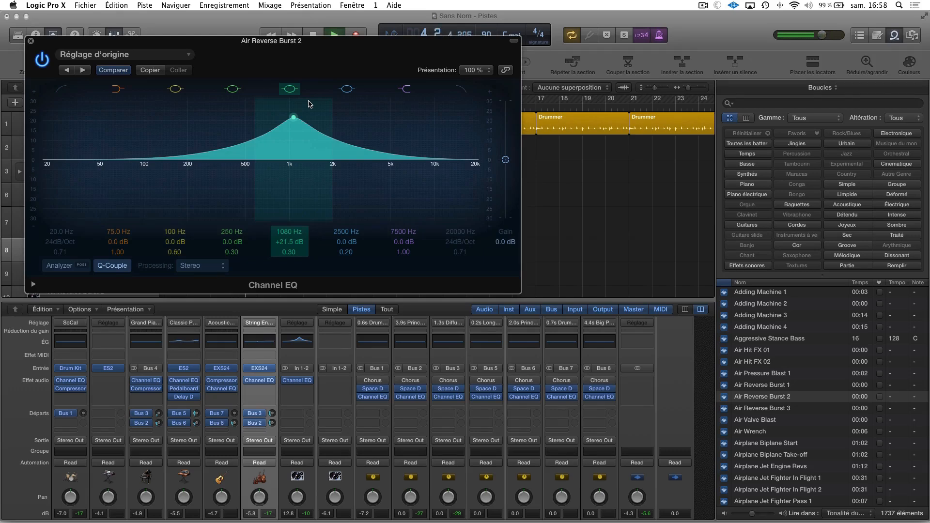
left_click_drag(418, 127, 440, 105)
left_click_drag(296, 122, 316, 204)
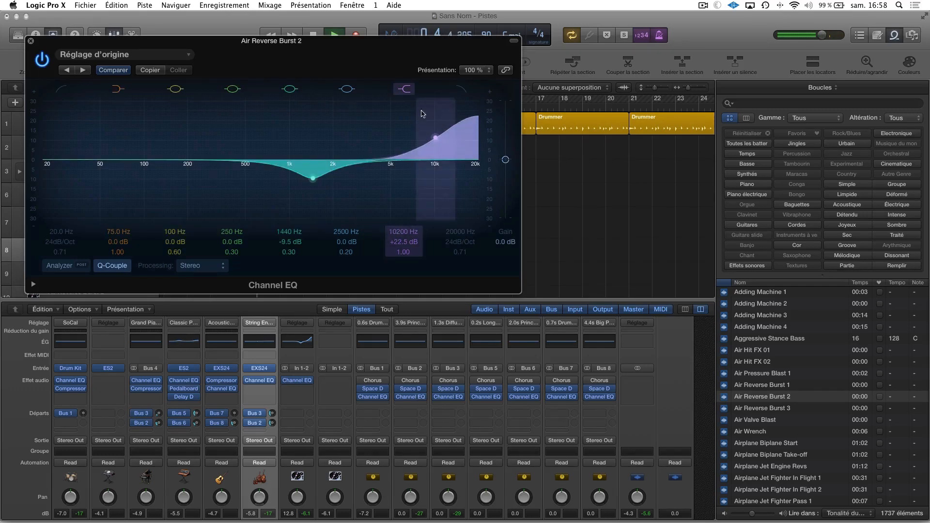
- Load the Megaphone EQ preset from EQ Tools into the Channel EQ, bypass the plug-in and close its window
left_click(473, 71)
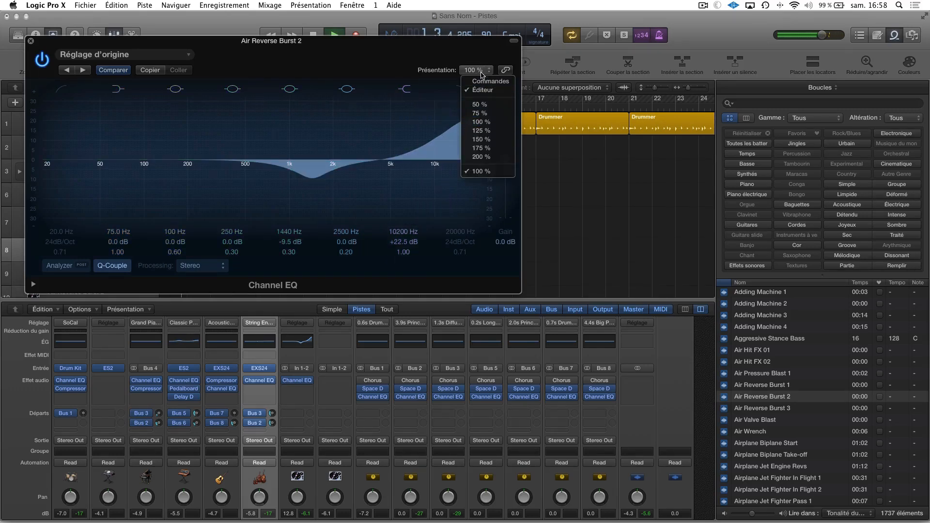
left_click(483, 76)
left_click(136, 55)
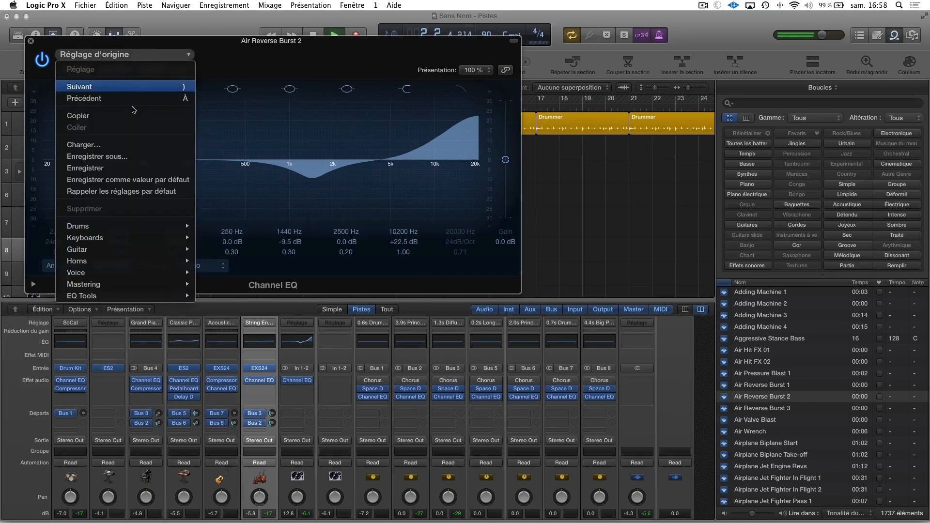
mouse_move(137, 280)
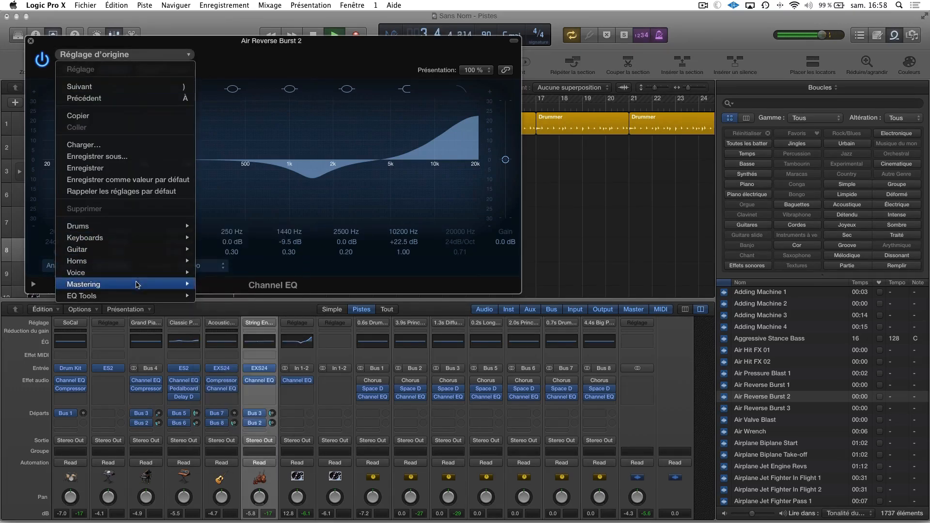
mouse_move(138, 299)
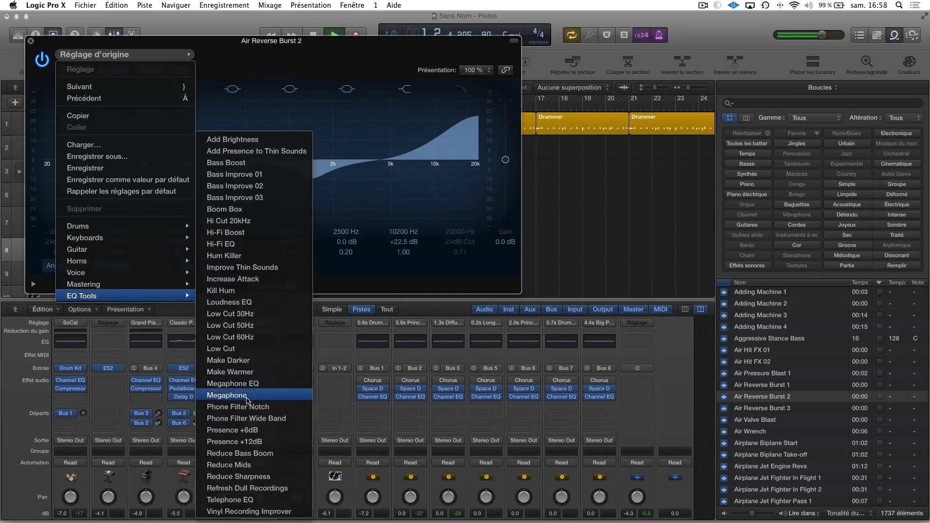
left_click(234, 383)
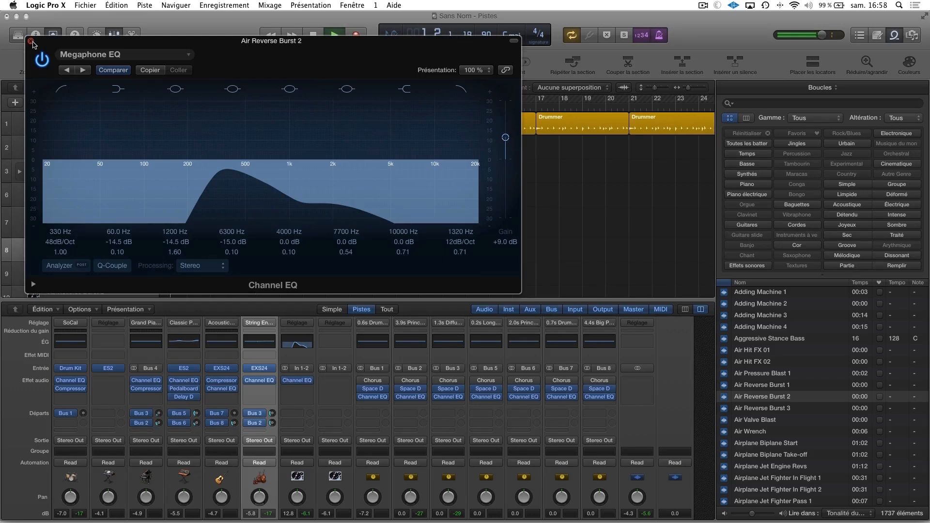
left_click(42, 59)
left_click(30, 42)
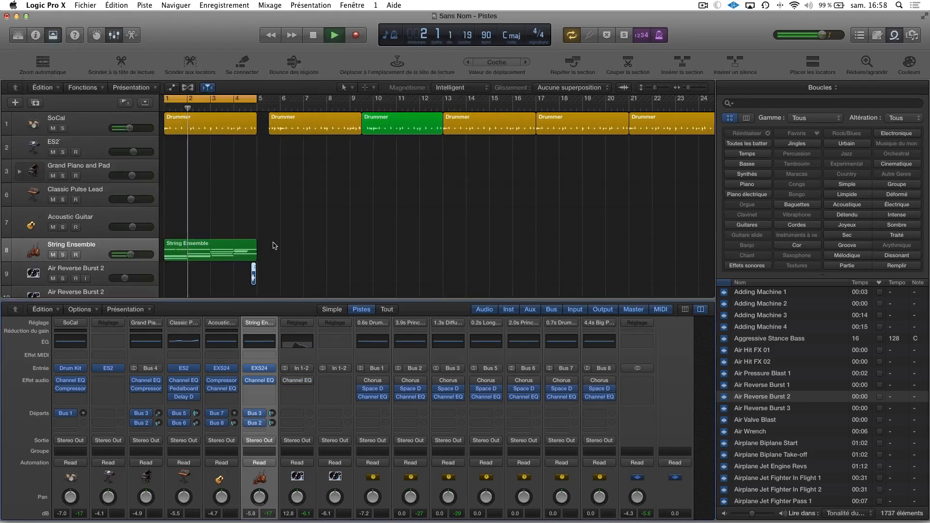
- Stop playback, remove the Channel EQ from the String Ensemble channel and hide the mixer
mouse_move(259, 382)
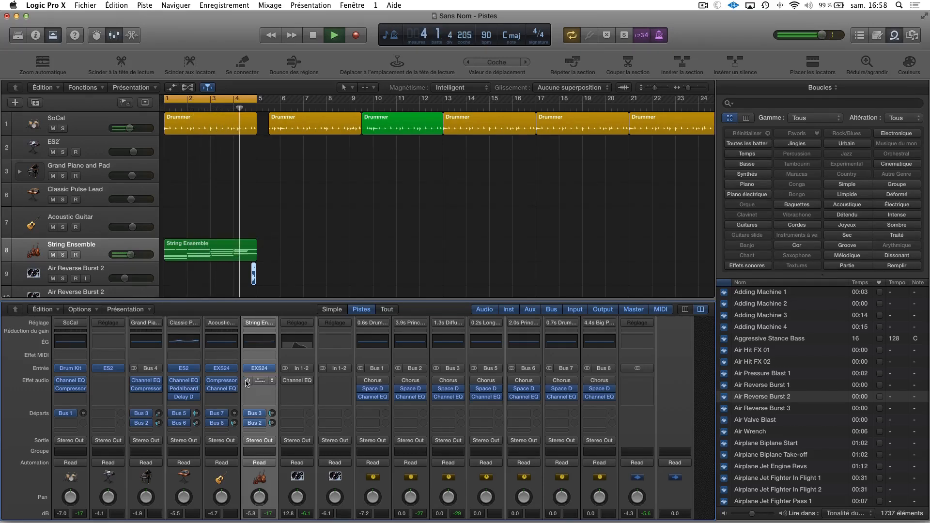
key("space")
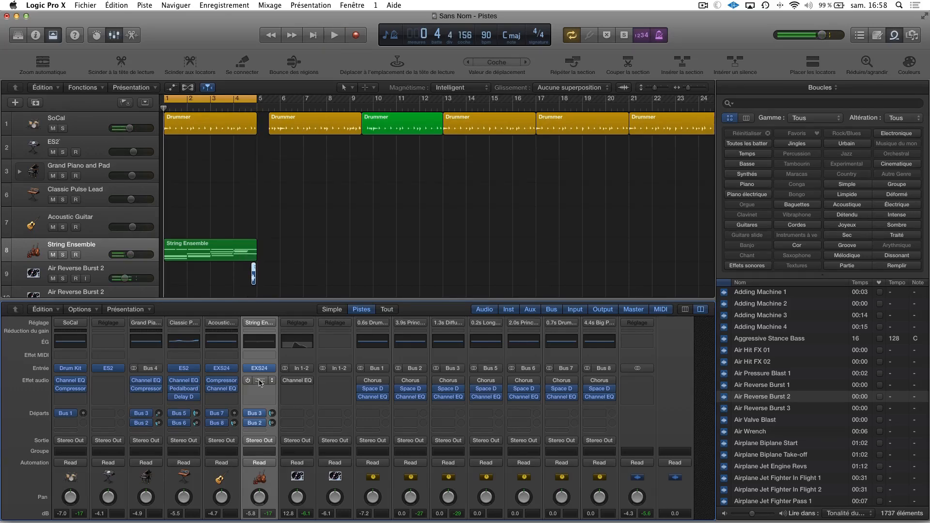
left_click(271, 381)
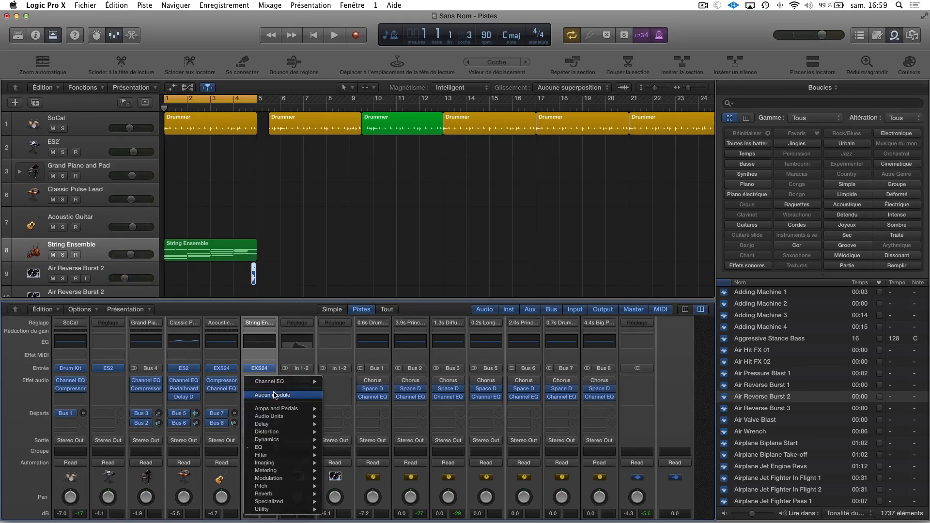
left_click(274, 395)
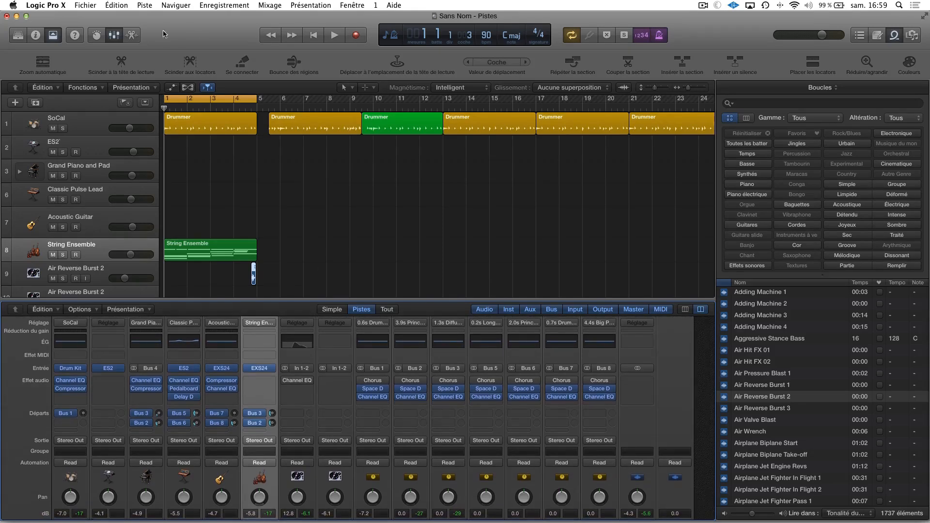
left_click(117, 35)
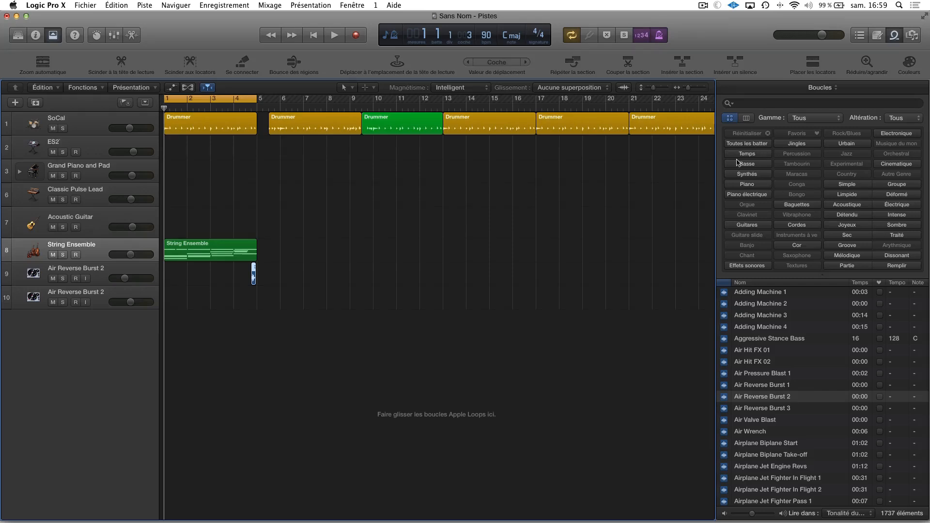
- Filter the Apple Loops by the keywords Baguettes, Simple, Limpide, Acoustique and Traité
left_click(794, 204)
left_click(843, 184)
left_click(845, 194)
left_click(846, 206)
left_click(895, 235)
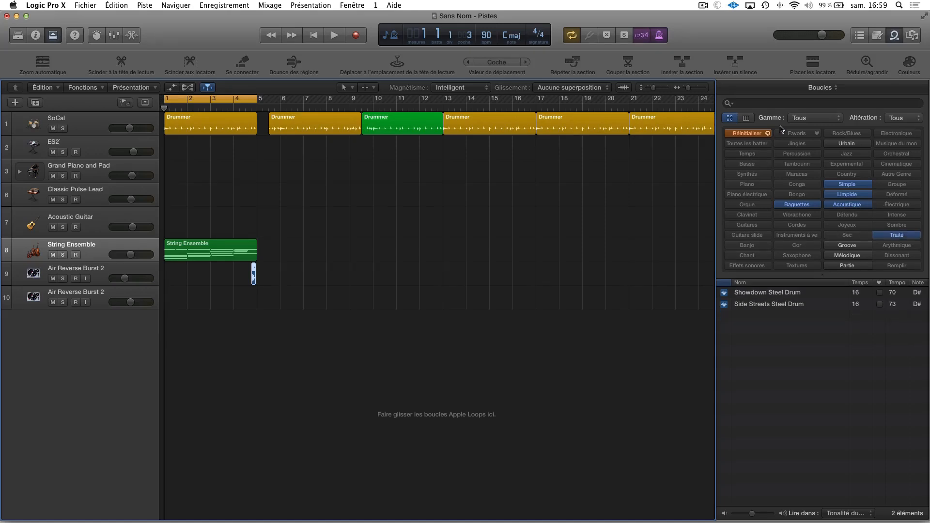
- Replace the loop browser with the project's audio file list, audition the first Air Reverse Burst 2 region and show it in the audio editor
left_click(894, 37)
left_click(915, 36)
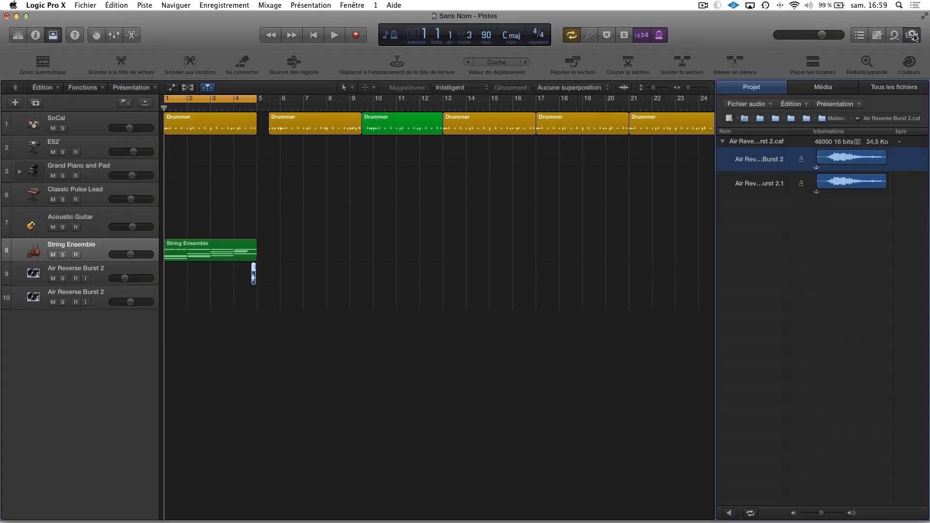
left_click(827, 157)
left_click_drag(827, 157, 844, 157)
left_click(825, 156)
key("e")
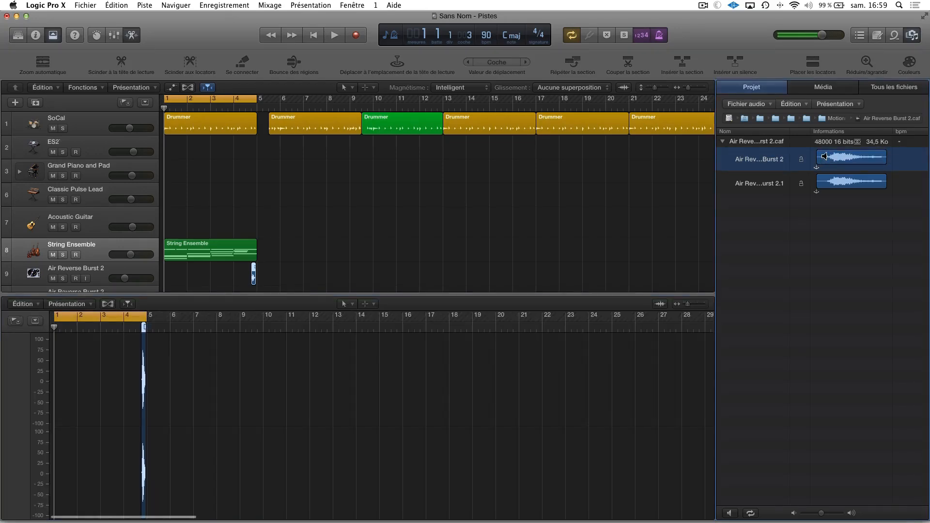
- Audition the Air Reverse Burst 2 and Air Reverse Burst 2.1 regions in the project's audio list
left_click(841, 156)
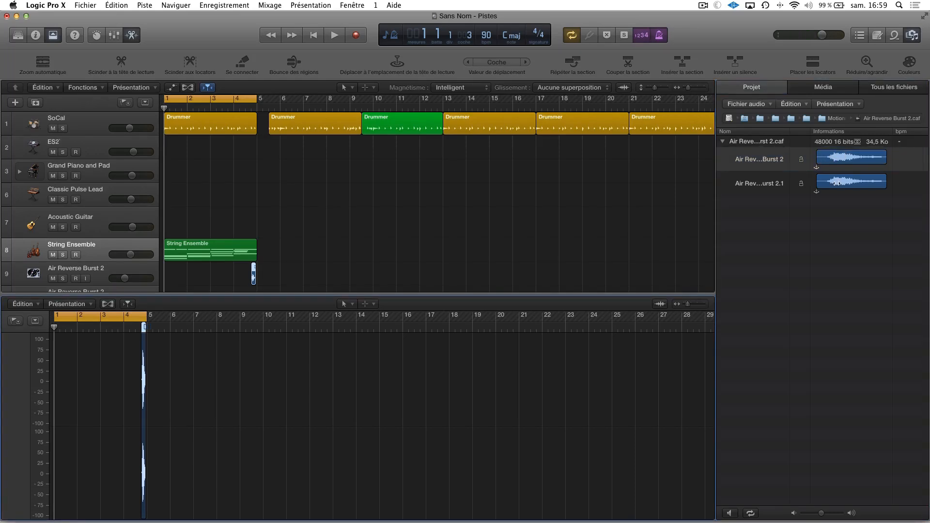
left_click(835, 182)
left_click_drag(835, 181, 824, 175)
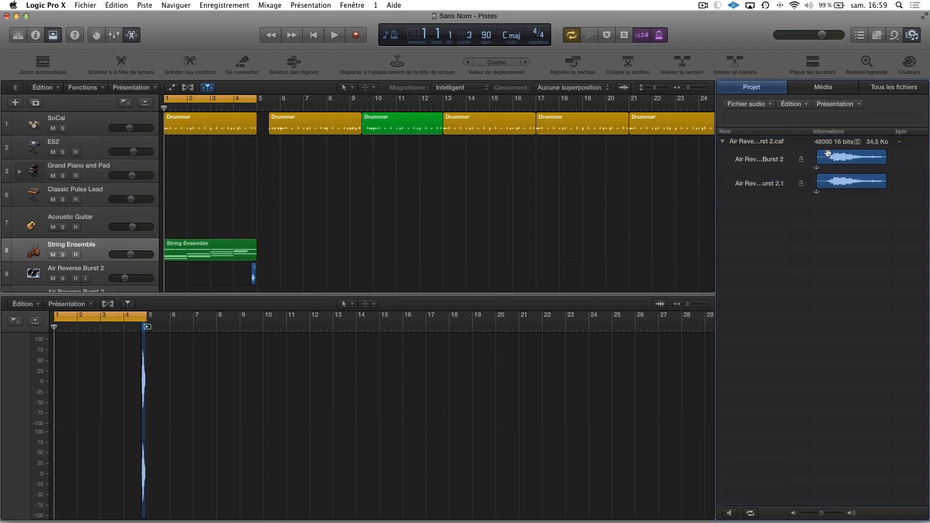
left_click(833, 158)
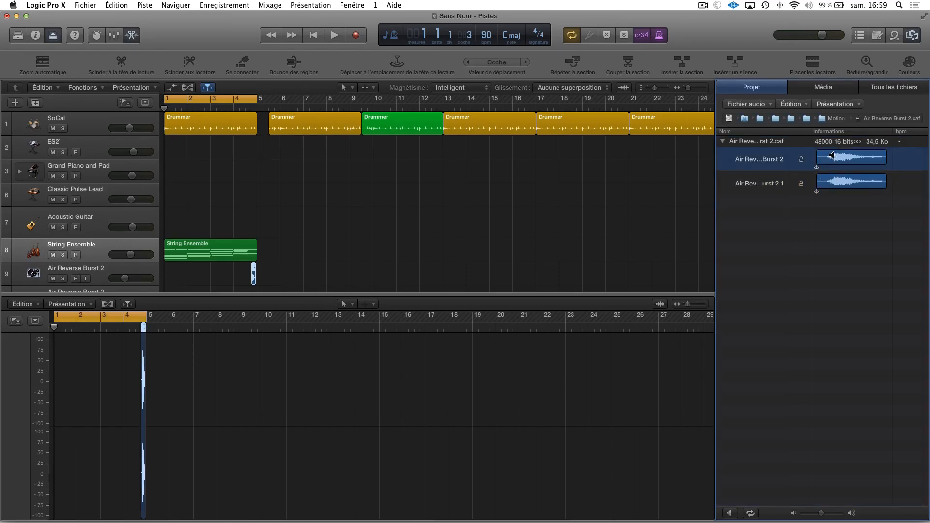
- Look through the iTunes media and the all-files browser, return to the project audio list and hide the browser
left_click(829, 88)
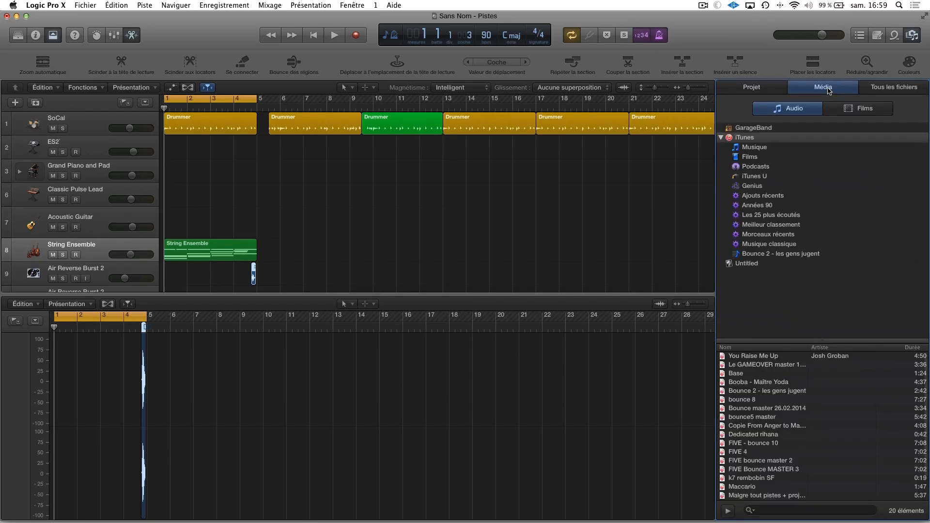
left_click(903, 89)
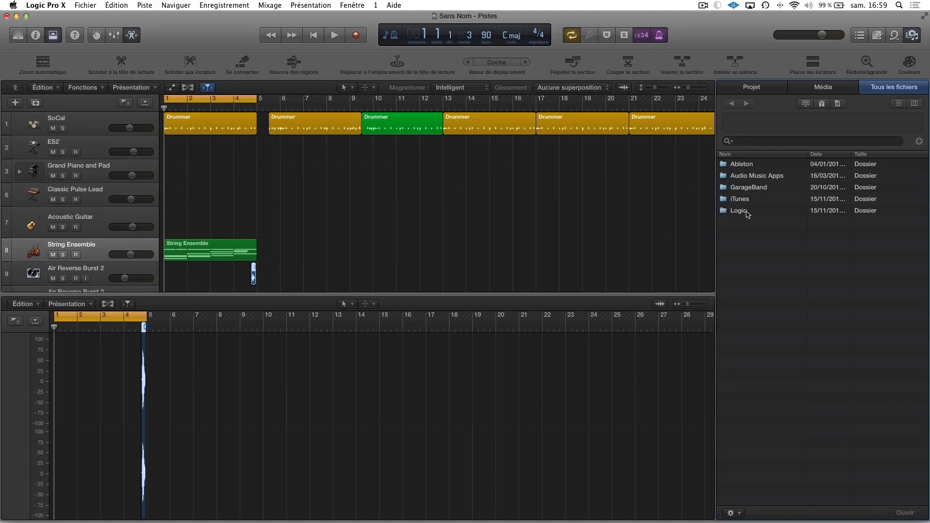
left_click(760, 92)
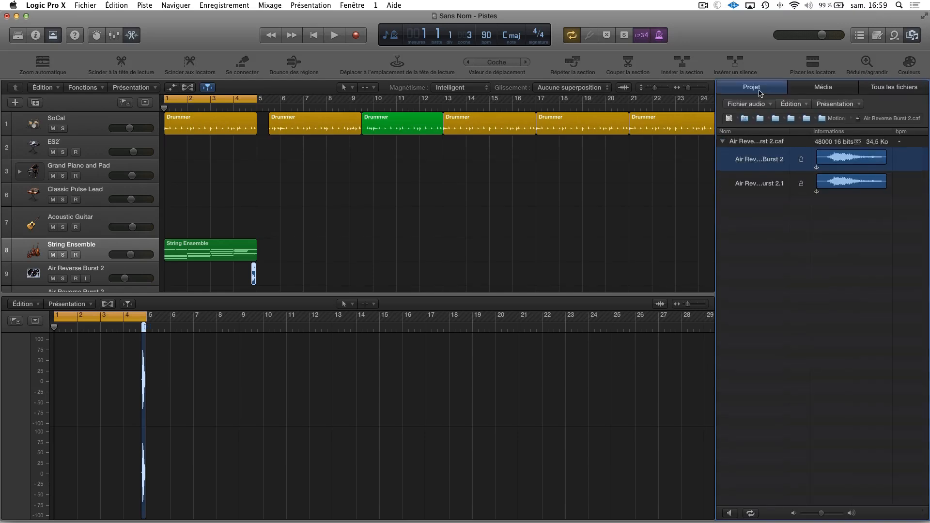
left_click(912, 36)
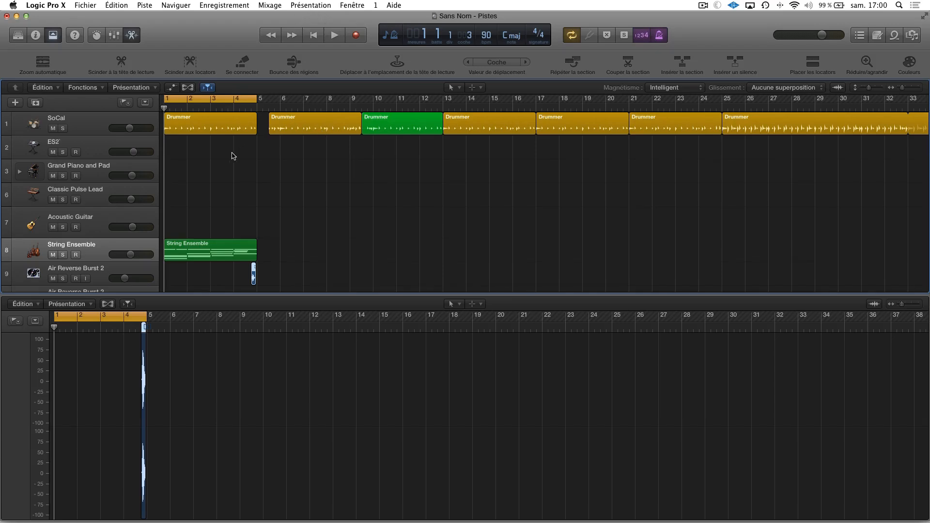
- Select the Acoustic Guitar track and record a MIDI take over the cycle area from bar 1 to bar 5
scroll(246, 188, "left", 2)
left_click(77, 225)
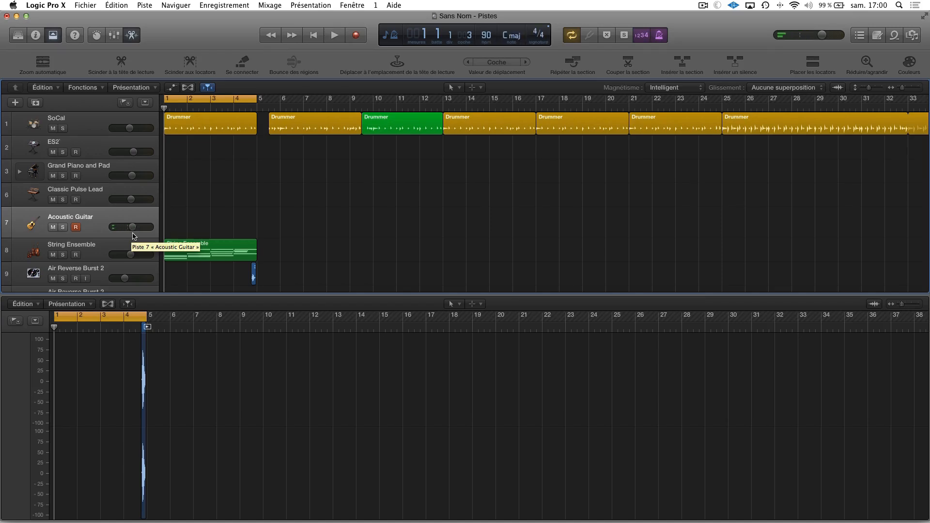
key("space")
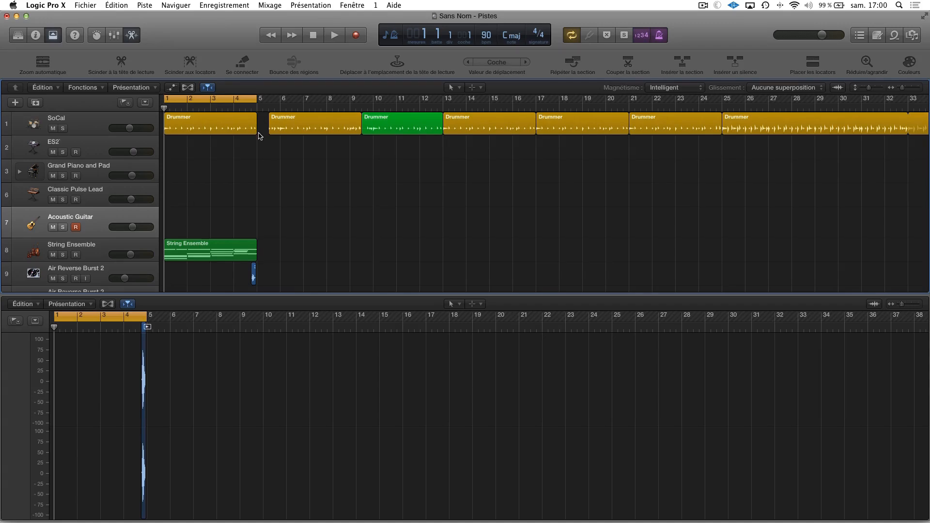
left_click(358, 36)
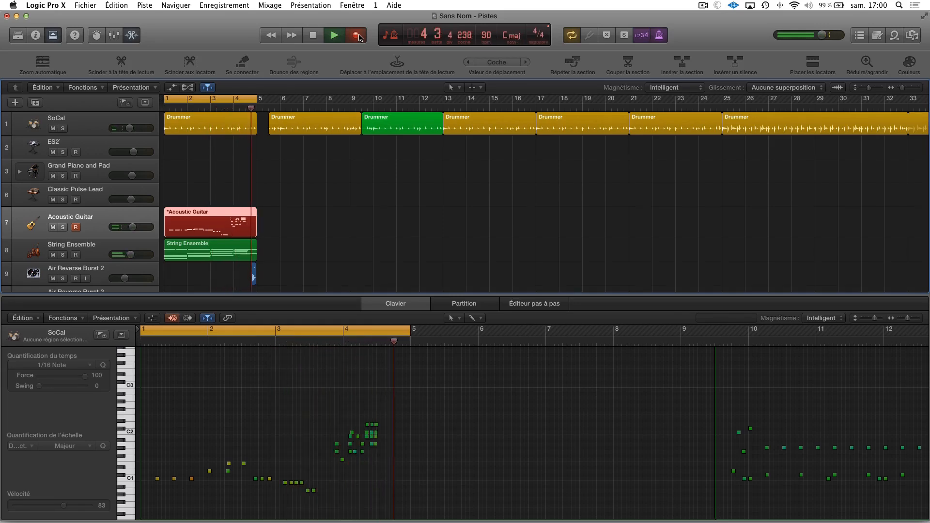
key("space")
- Delete the recorded Acoustic Guitar region and play the cycle from bar 1 again
left_click(238, 220)
key("Delete")
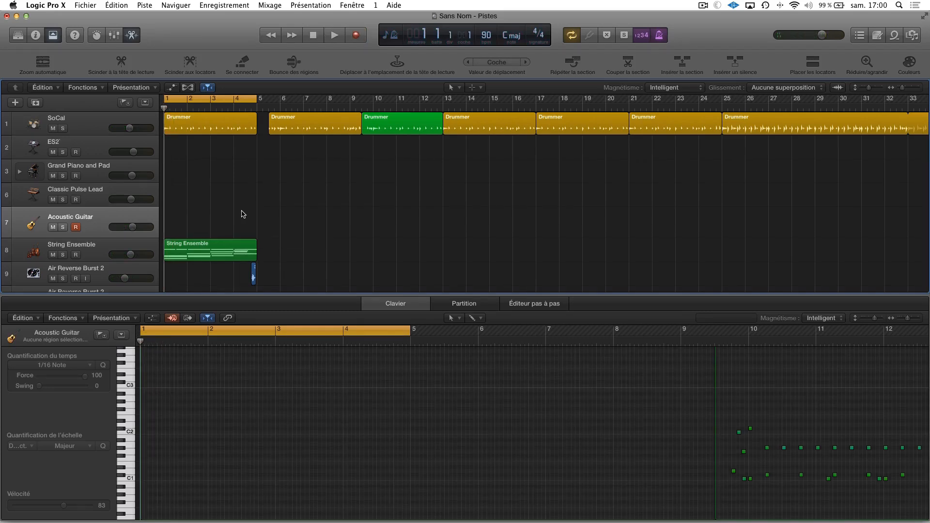
key("space")
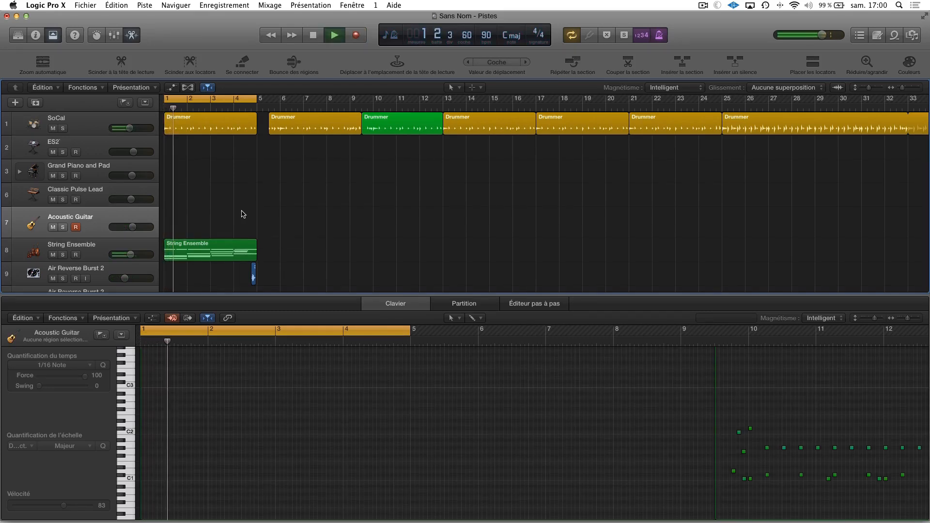
- Stop playback and make more room for the tracks by shrinking the piano roll editor and hiding the toolbar
key("space")
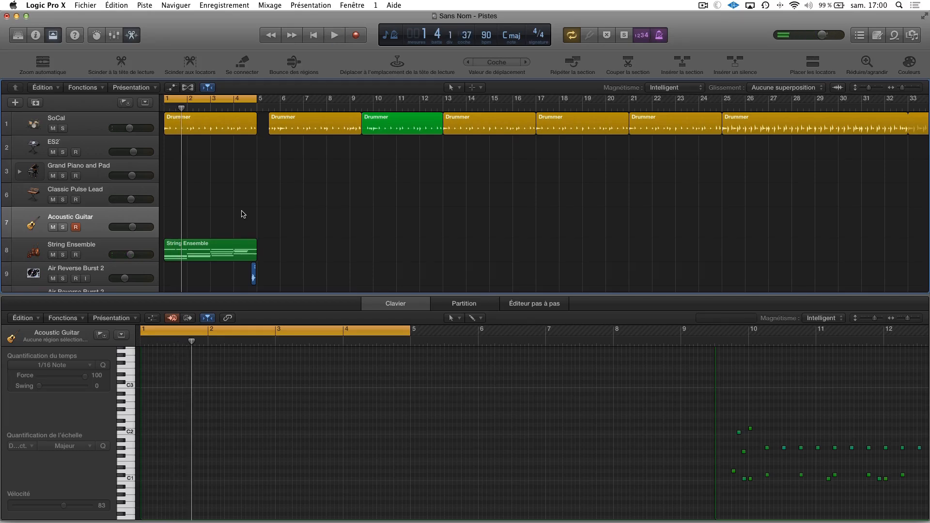
scroll(297, 227, "up", 1)
scroll(296, 227, "down", 3)
left_click_drag(249, 292, 260, 359)
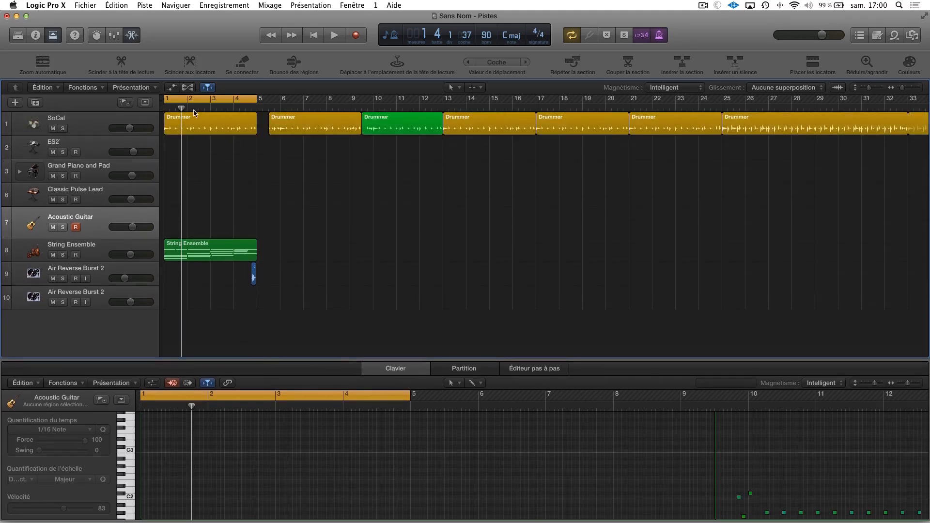
left_click(60, 37)
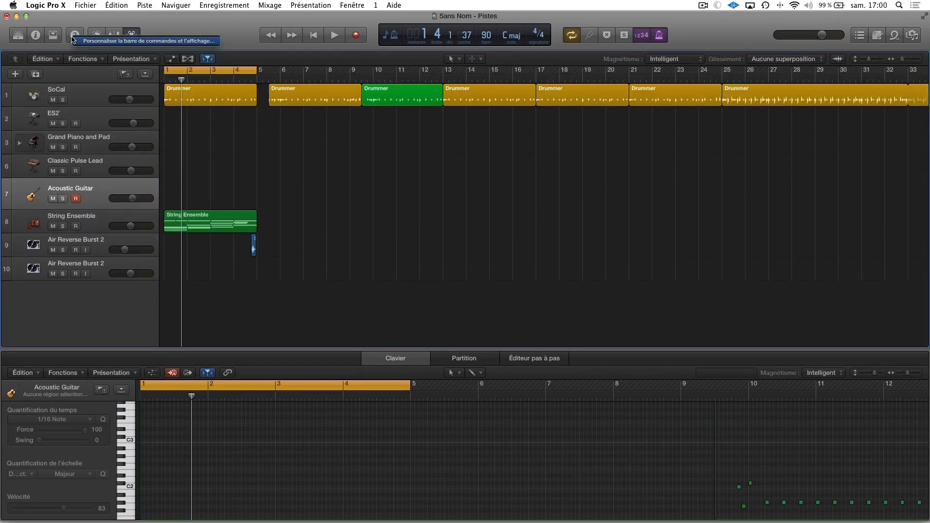
left_click(77, 7)
left_click(80, 4)
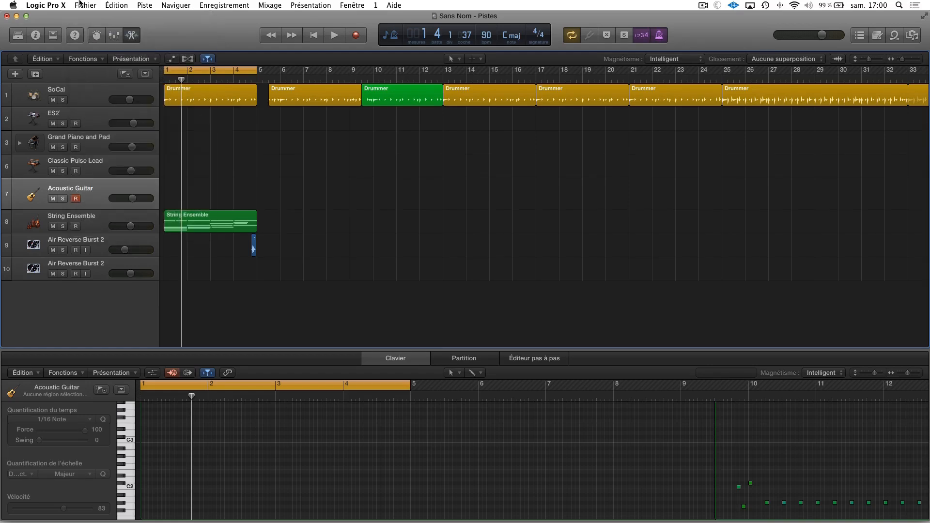
scroll(421, 477, "down", 6)
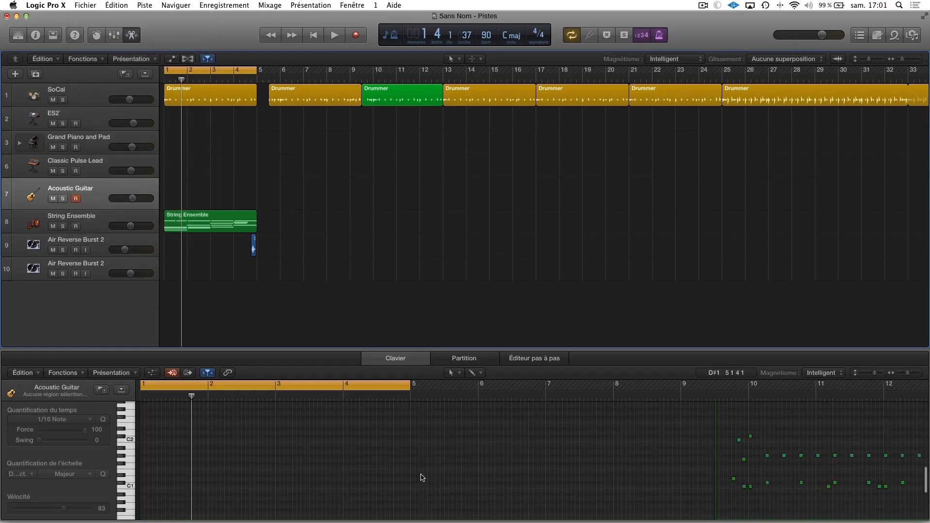
scroll(419, 475, "up", 3)
scroll(416, 474, "right", 10)
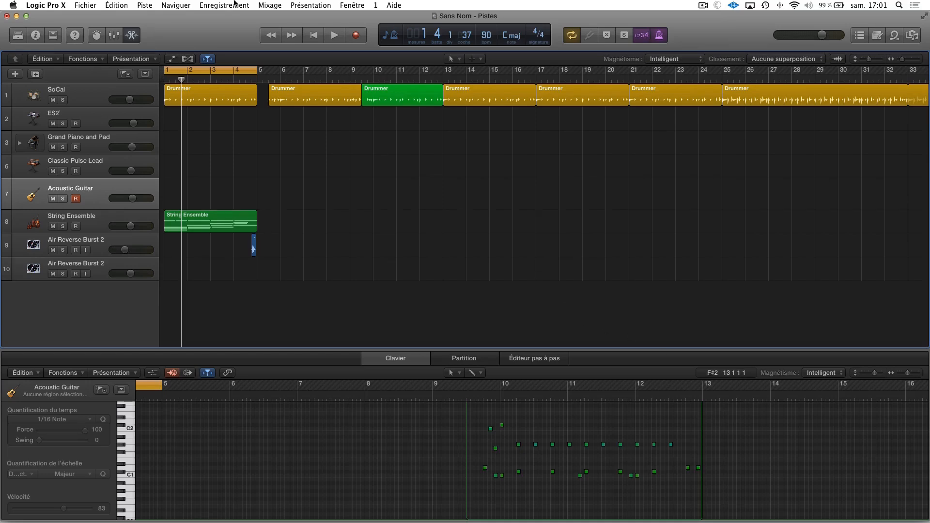
left_click(232, 5)
left_click(227, 4)
left_click(168, 7)
left_click(168, 6)
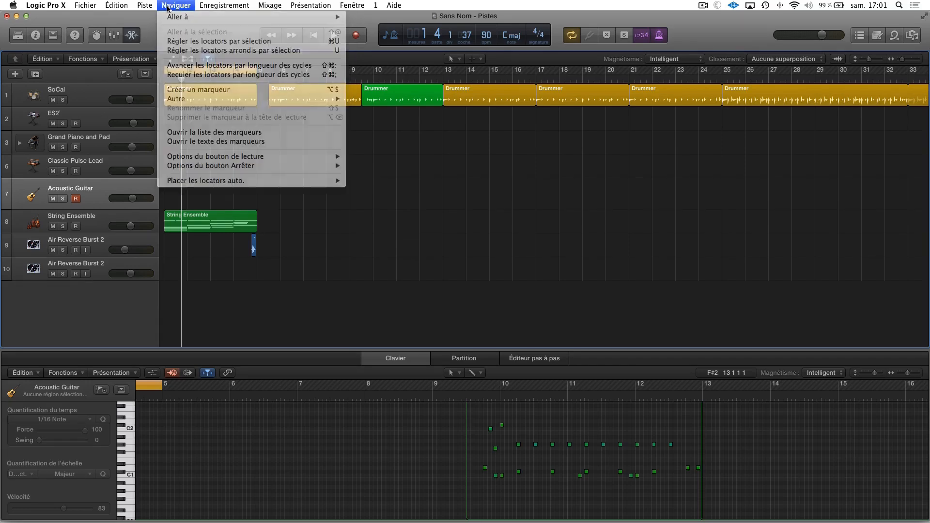
left_click(142, 6)
left_click(142, 6)
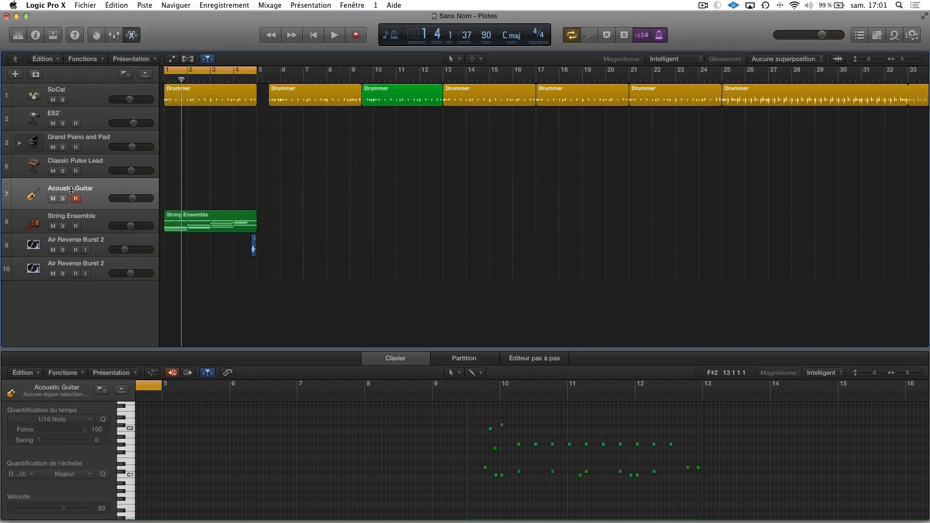
- Create one software instrument track with output 1 + 2 and look into the library's Ancien category
left_click(15, 74)
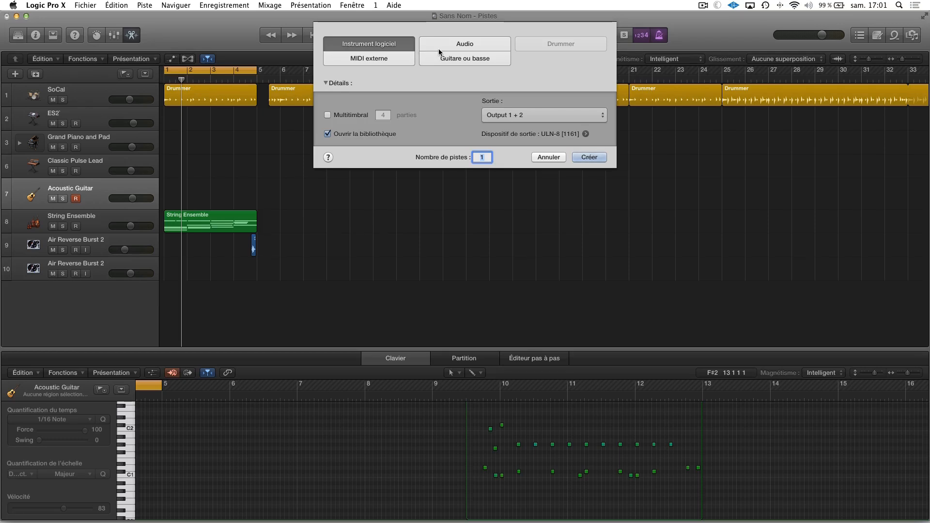
left_click(594, 158)
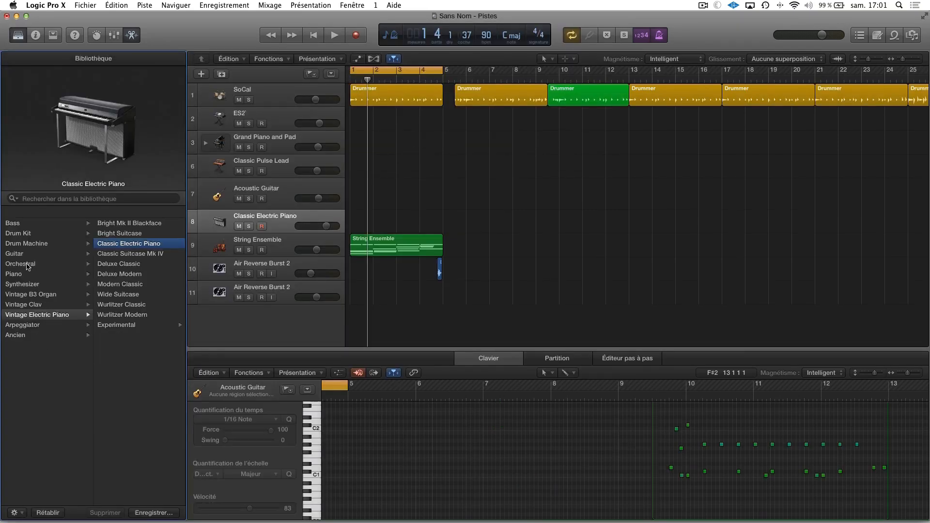
left_click(25, 329)
left_click(26, 336)
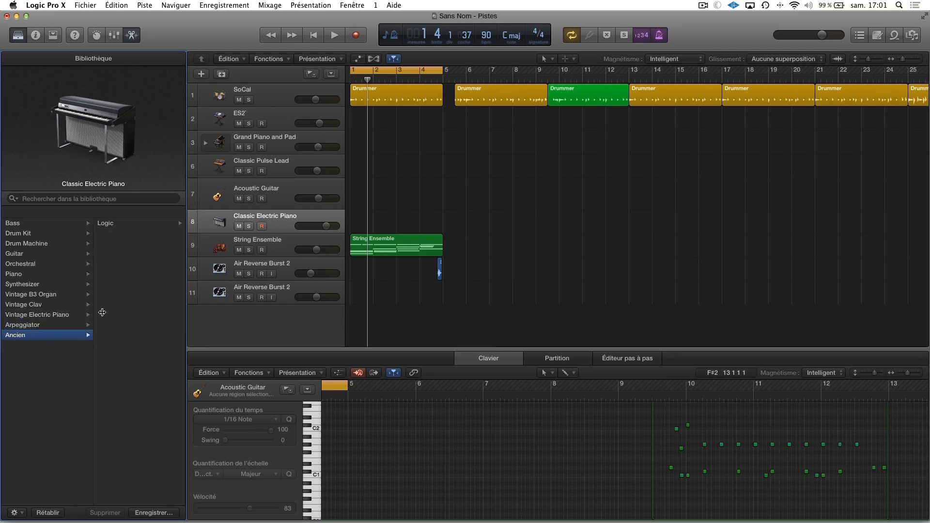
- Show the mixer and enlarge it until the full channel strips with their faders are in view
left_click(114, 35)
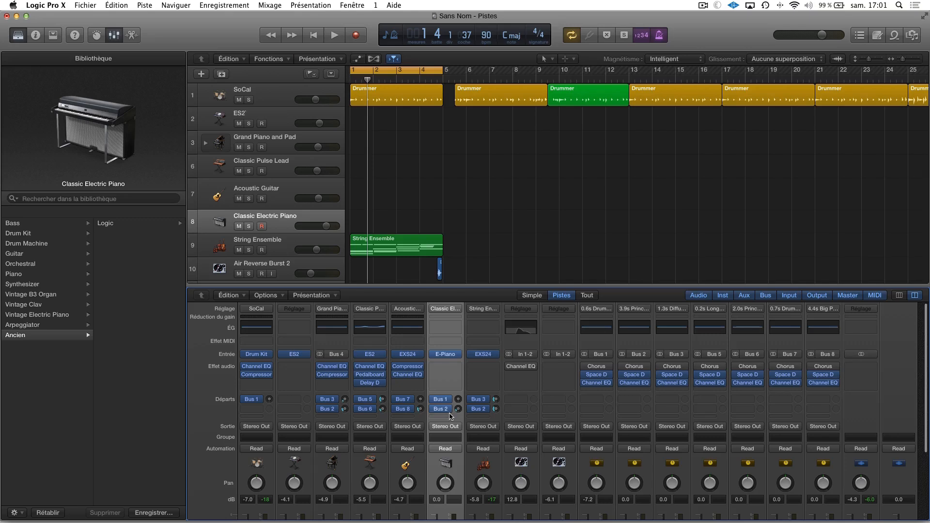
scroll(450, 415, "down", 4)
scroll(448, 339, "up", 4)
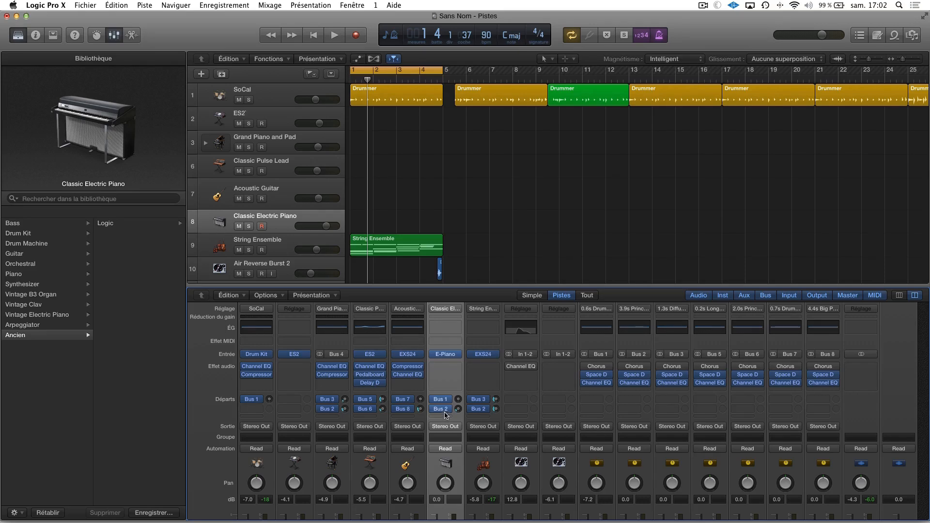
scroll(448, 416, "down", 4)
scroll(436, 402, "up", 4)
left_click_drag(482, 291, 447, 105)
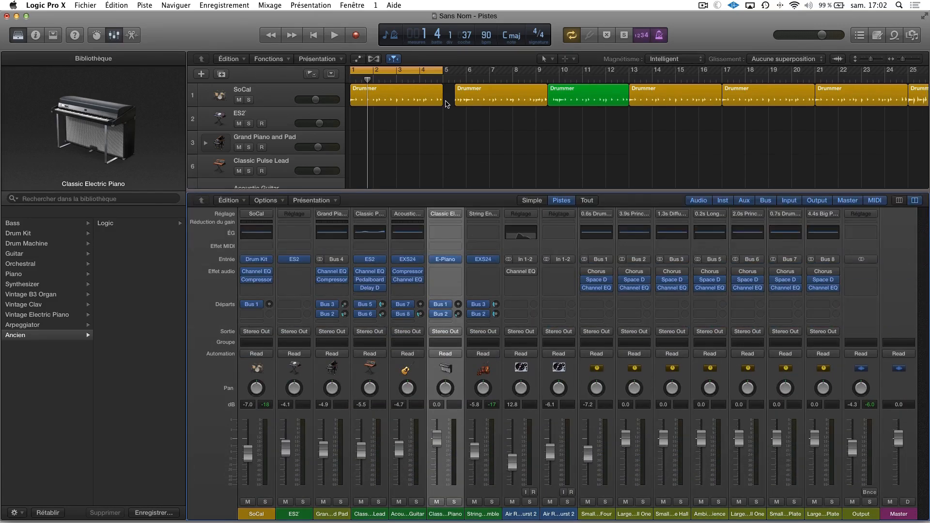
left_click(446, 276)
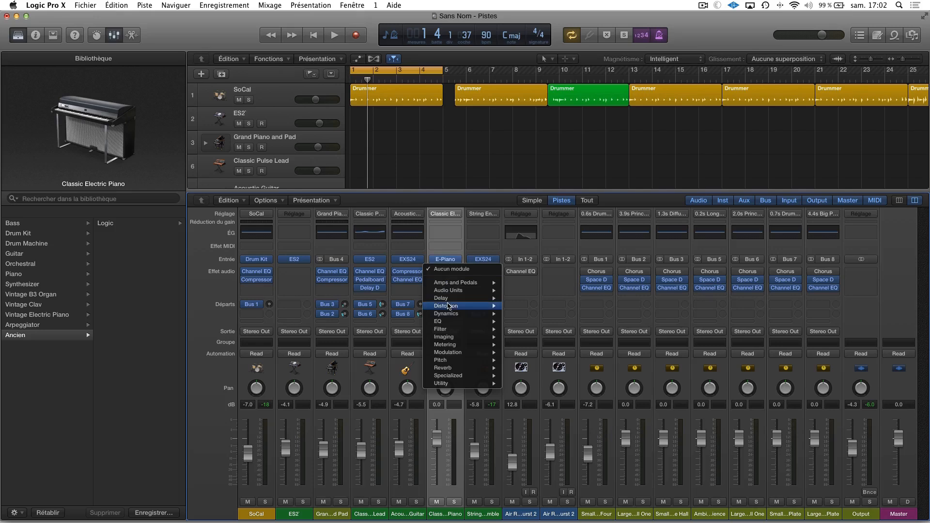
left_click(450, 238)
left_click(451, 215)
left_click(439, 218)
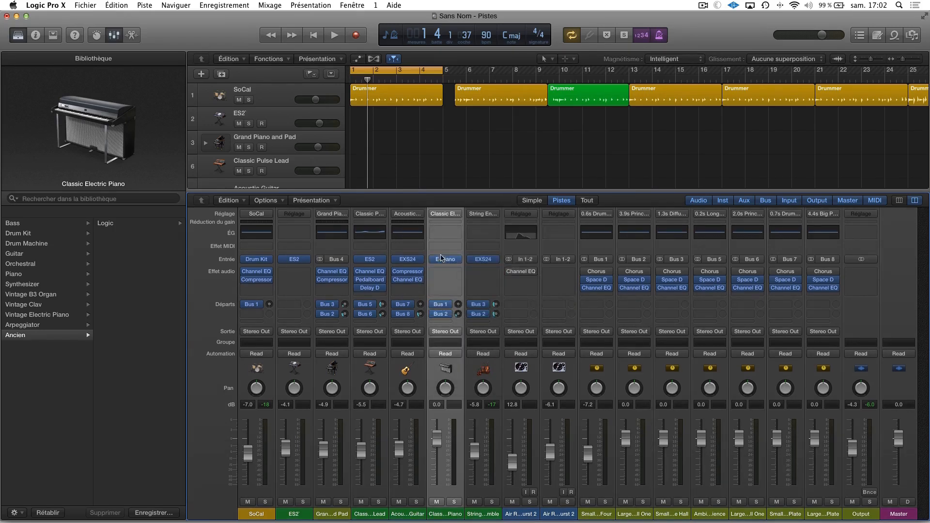
- Replace the Classic Electric Piano channel's instrument with Ultrabeat (Drum Synth) in stereo and lower the channel's fader to -4.3 dB
left_click(460, 260)
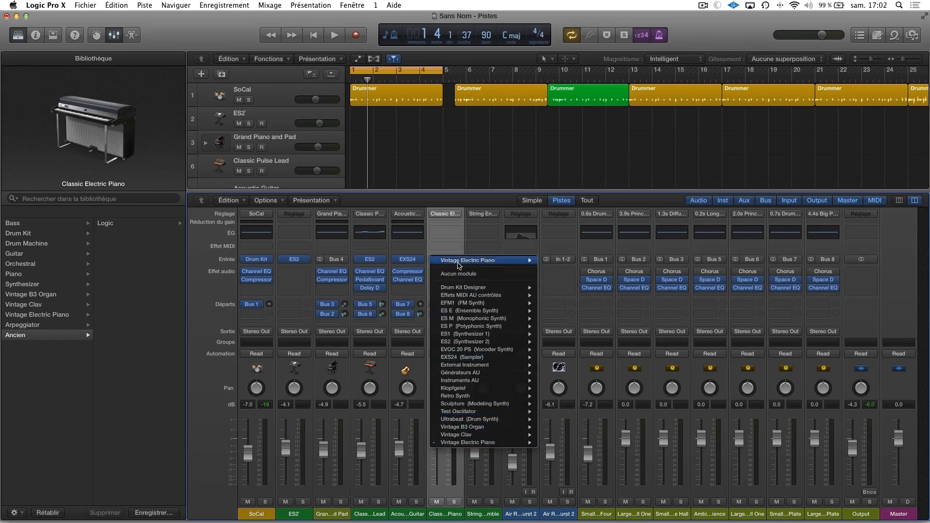
mouse_move(470, 306)
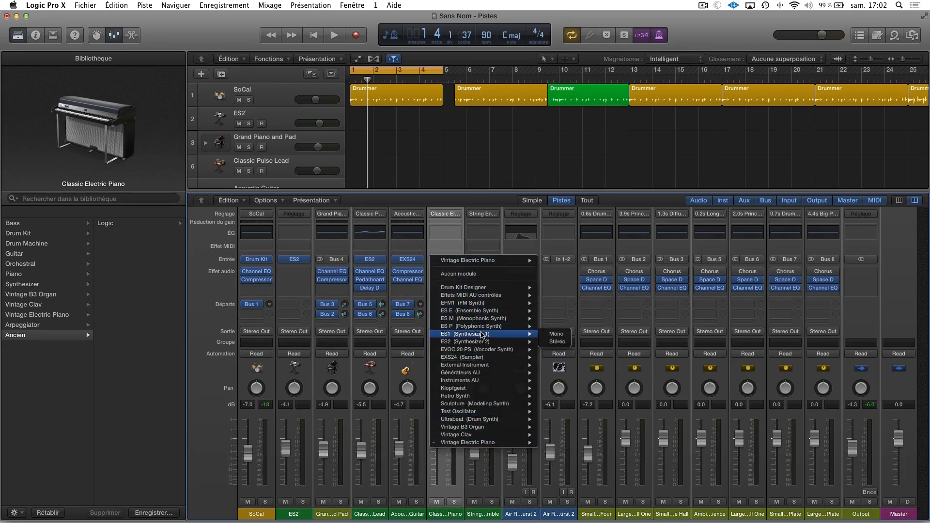
mouse_move(470, 421)
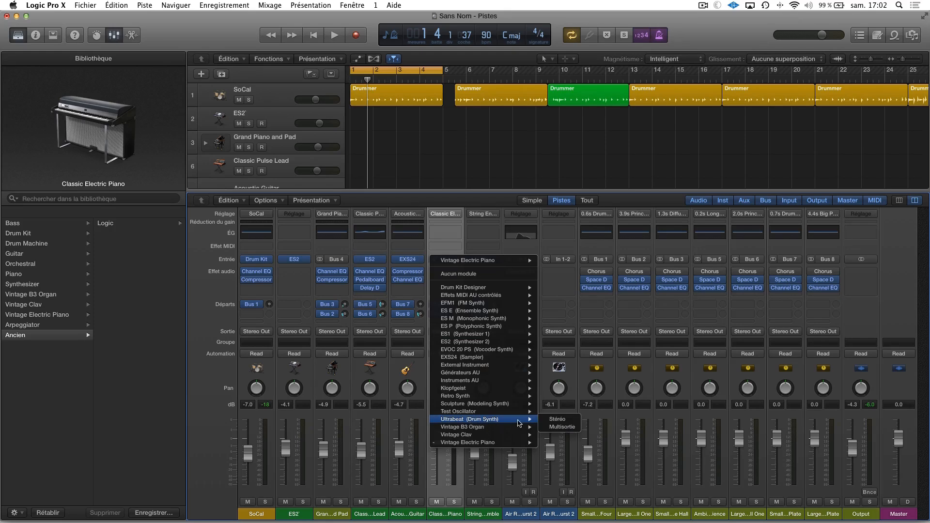
left_click(557, 420)
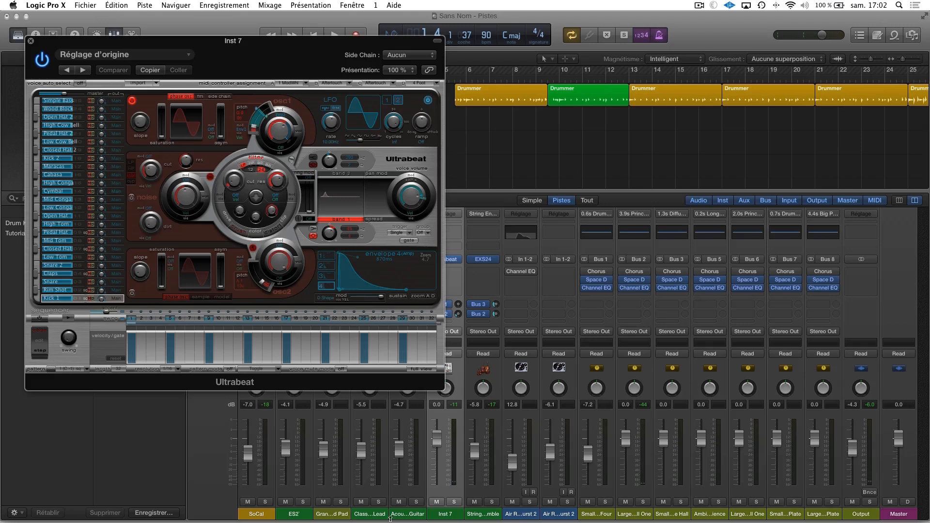
left_click_drag(437, 441, 437, 448)
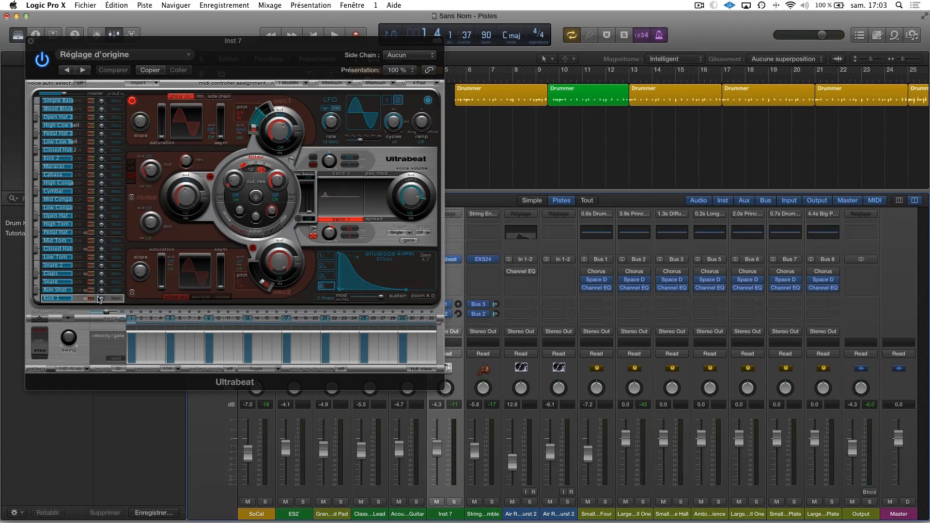
- Audition the Snare and Kick 1 voices of Ultrabeat's default kit
left_click(56, 282)
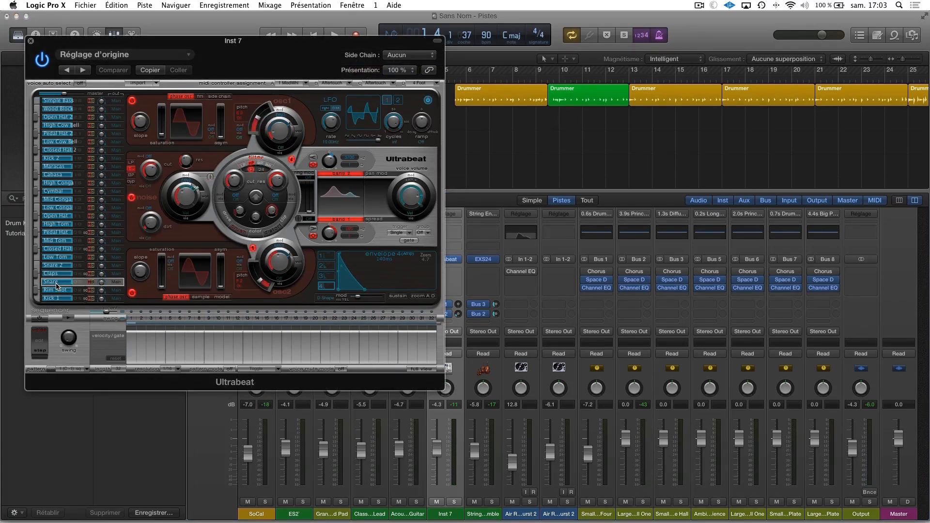
left_click(37, 283)
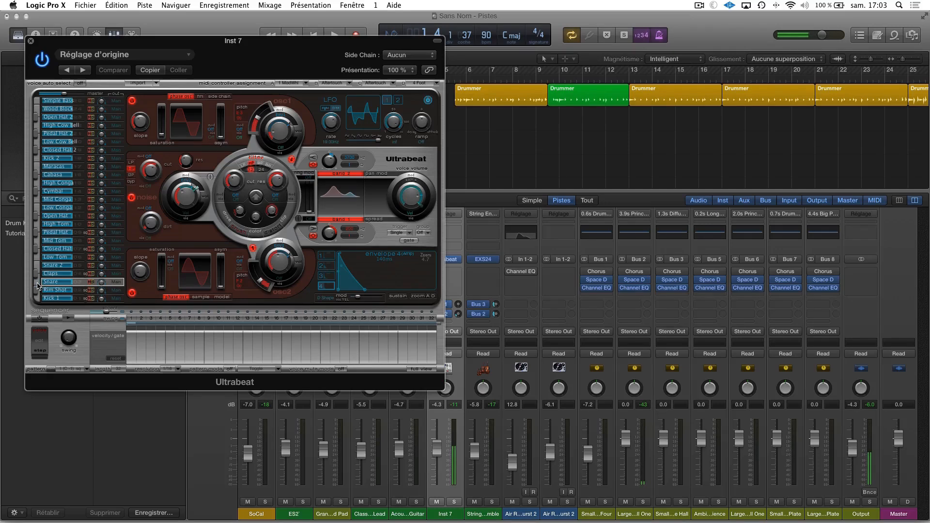
left_click(38, 299)
left_click(37, 283)
left_click(38, 299)
left_click(38, 282)
left_click(37, 282)
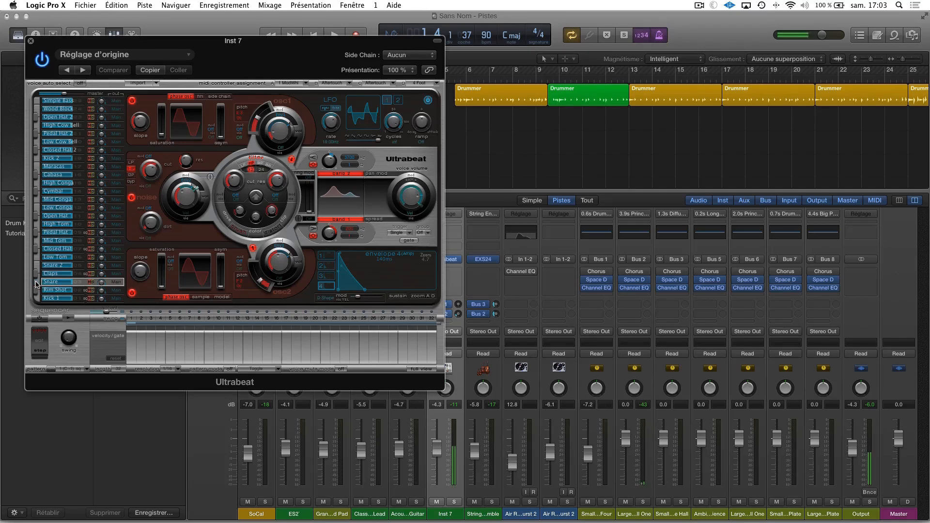
- Step through Ultrabeat's kit presets, such as Analog Techno Kit and Boutique 808, and load Classic UK Hip Hop
left_click(83, 70)
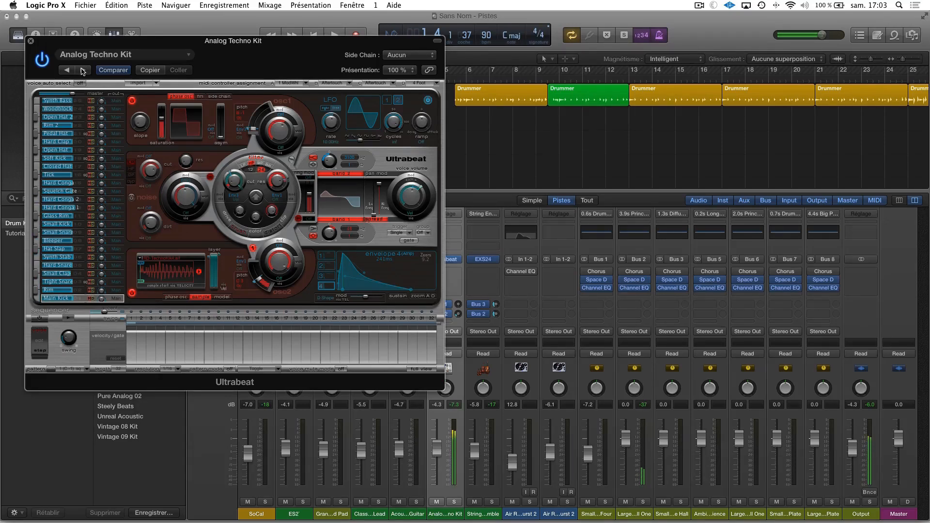
left_click(82, 71)
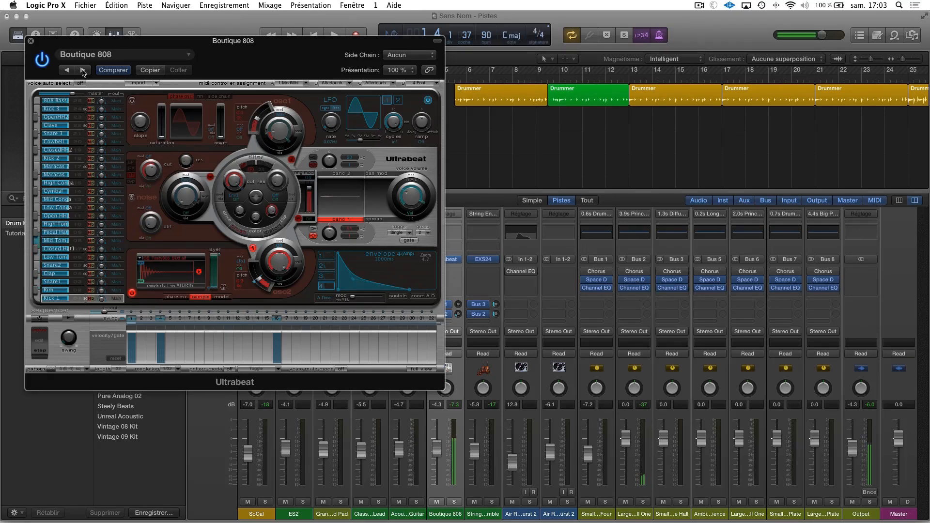
left_click(83, 71)
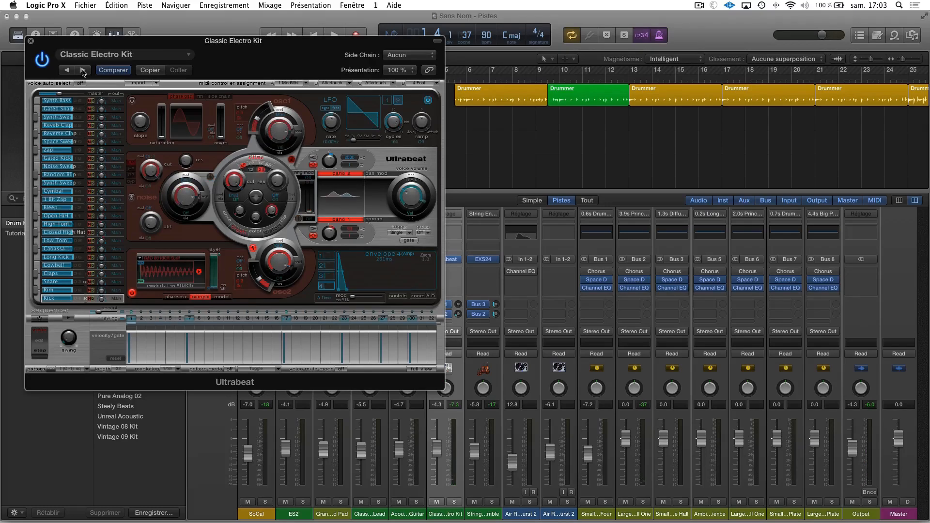
left_click(83, 70)
left_click(84, 71)
left_click(67, 71)
left_click(75, 71)
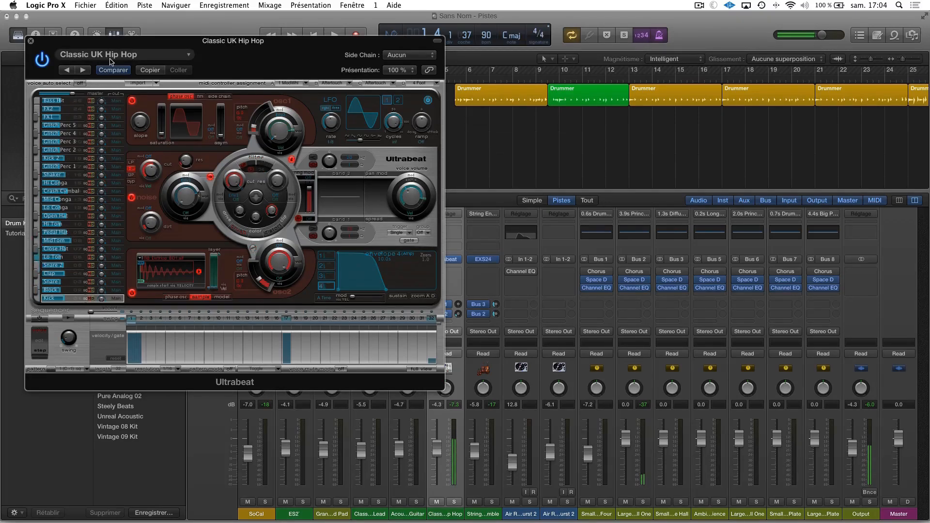
left_click(194, 54)
left_click(192, 57)
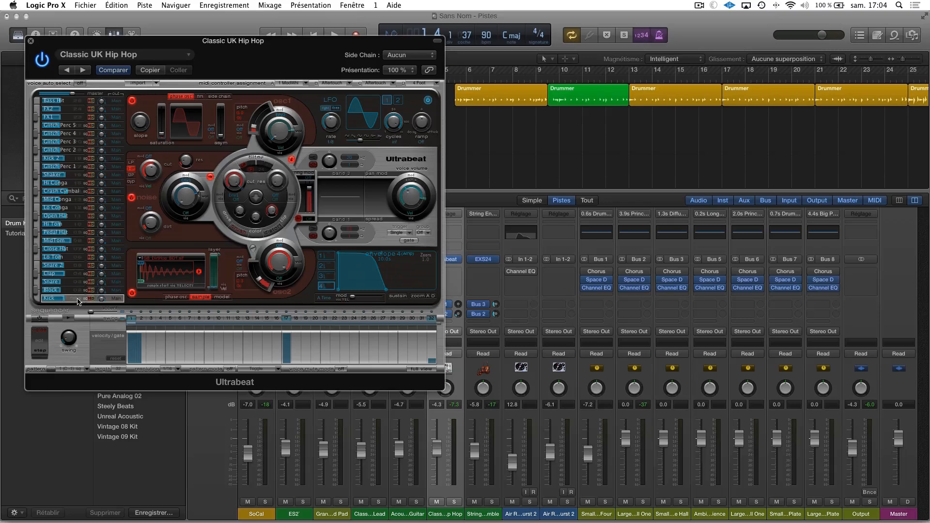
- Check the output options of Ultrabeat's Kick voice, and audition the Block and Kick voices of the Classic UK Hip Hop kit
left_click(116, 299)
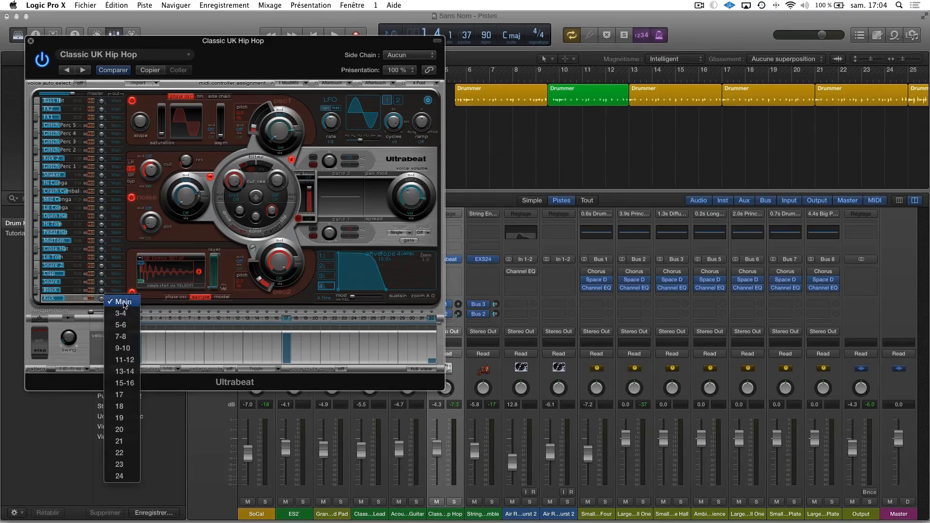
left_click(69, 290)
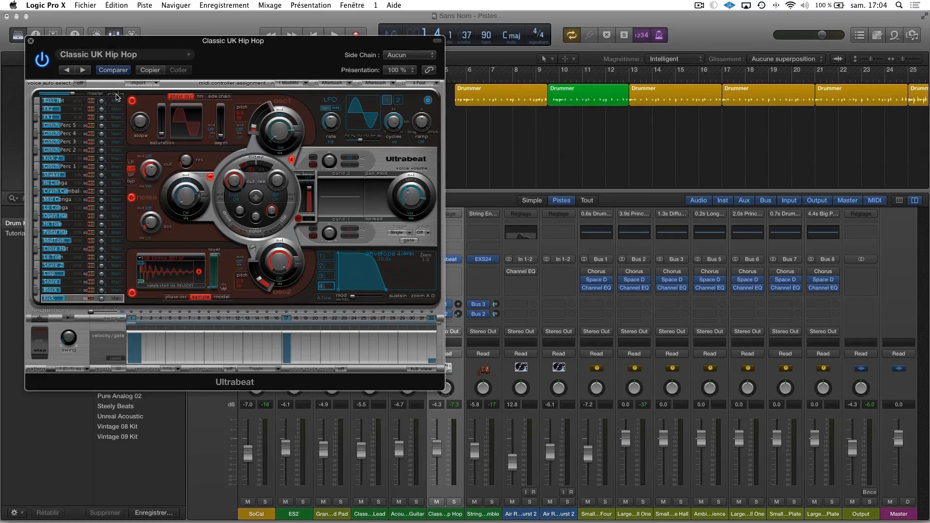
left_click(90, 292)
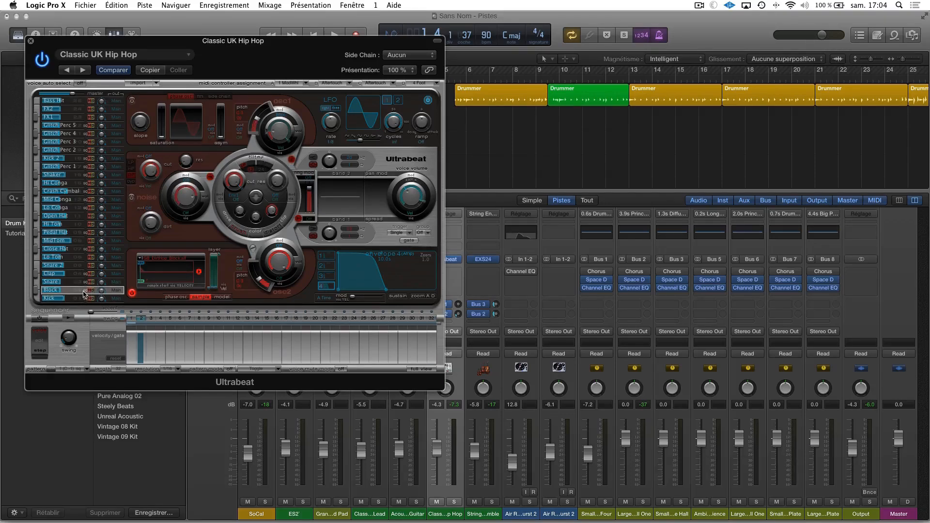
left_click(82, 299)
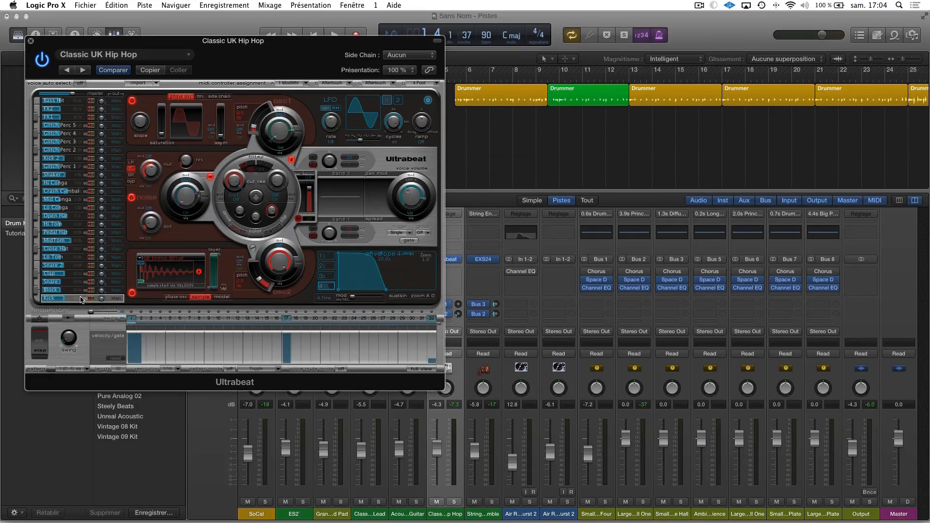
- Initialize Ultrabeat's Kick voice with the Sample template
right_click(75, 302)
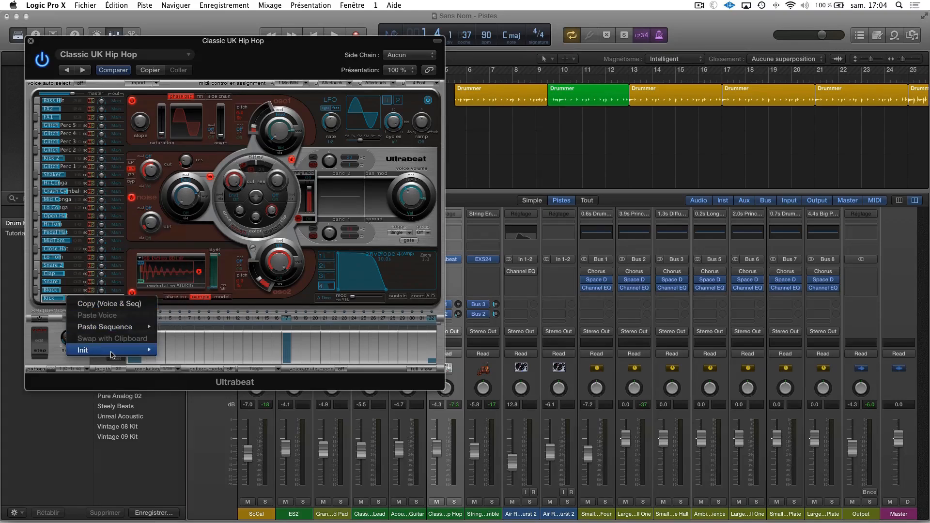
mouse_move(112, 355)
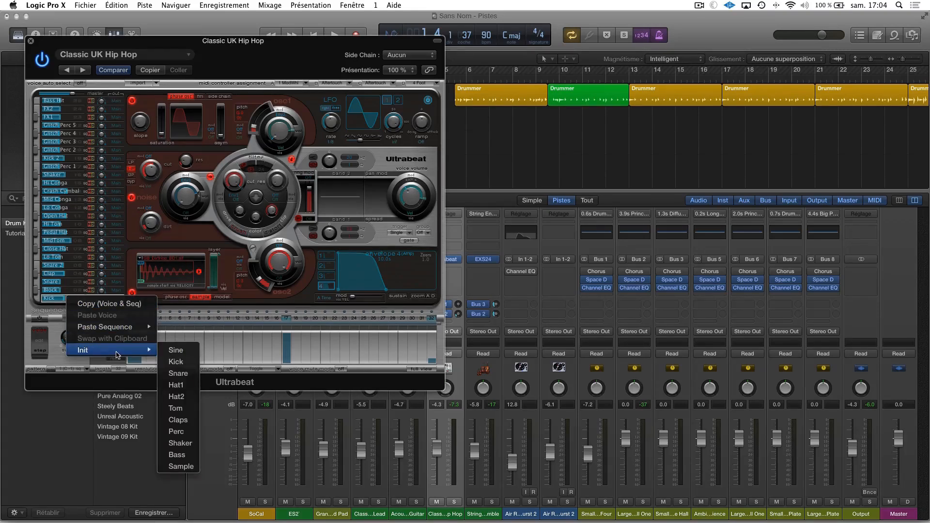
left_click(87, 272)
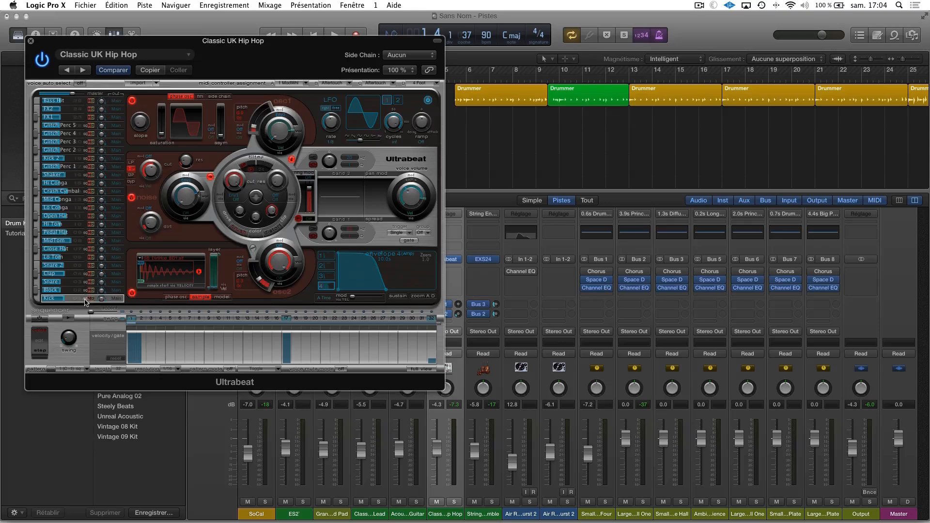
right_click(85, 301)
mouse_move(106, 351)
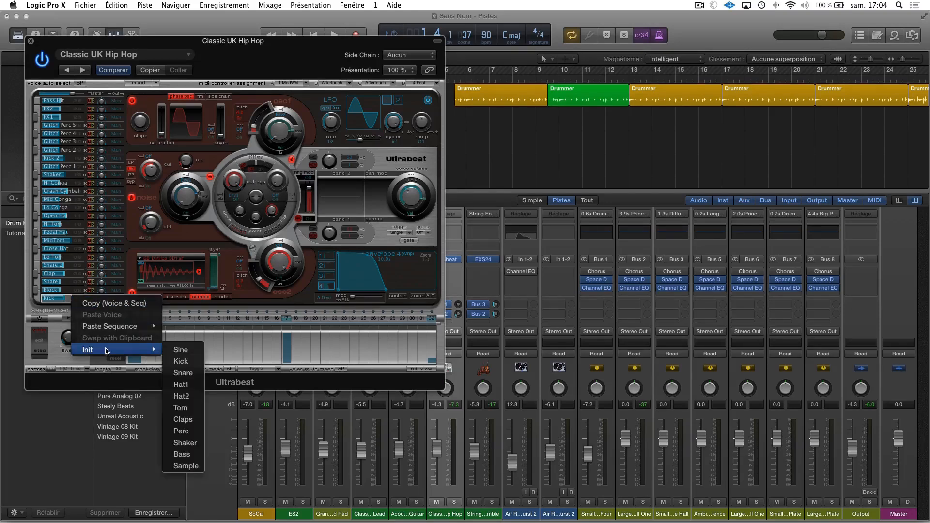
left_click(184, 466)
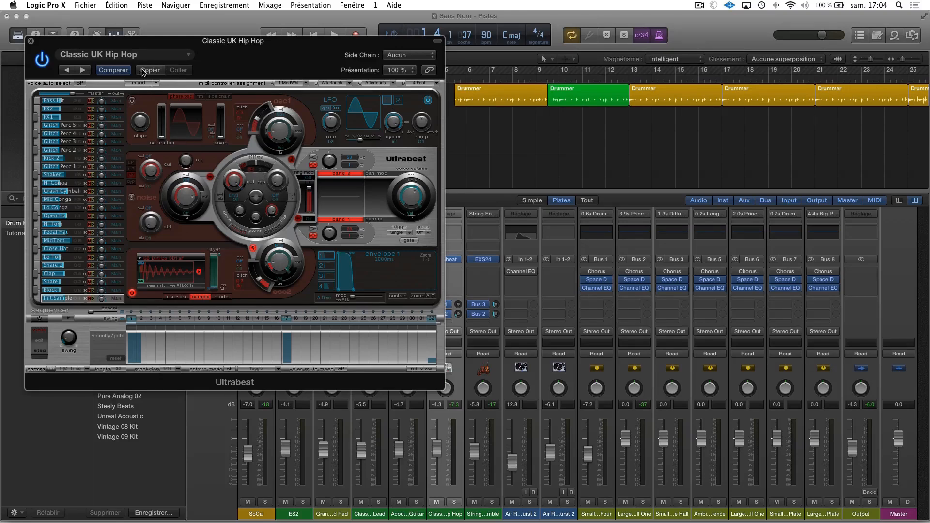
- Replace the Classic UK Hip Hop channel's Ultrabeat instrument with Retro Synth in stereo
left_click(31, 42)
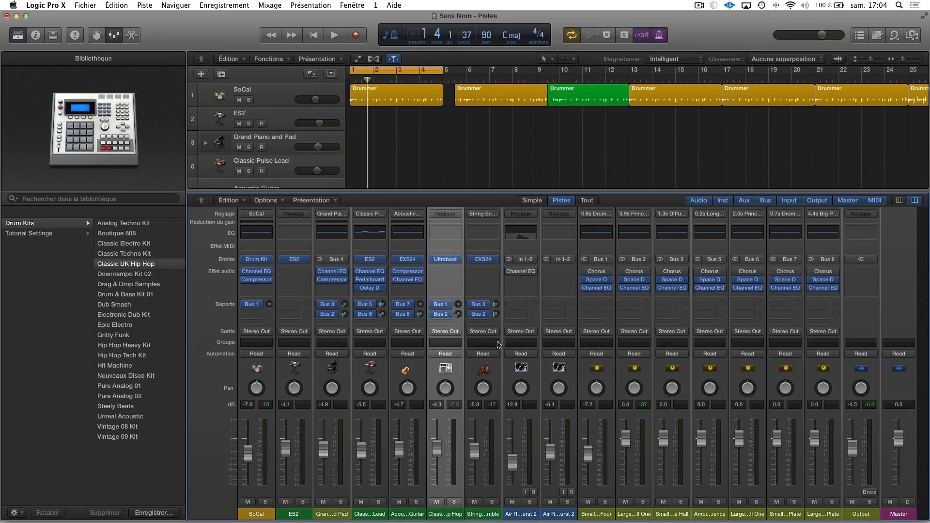
left_click(445, 259)
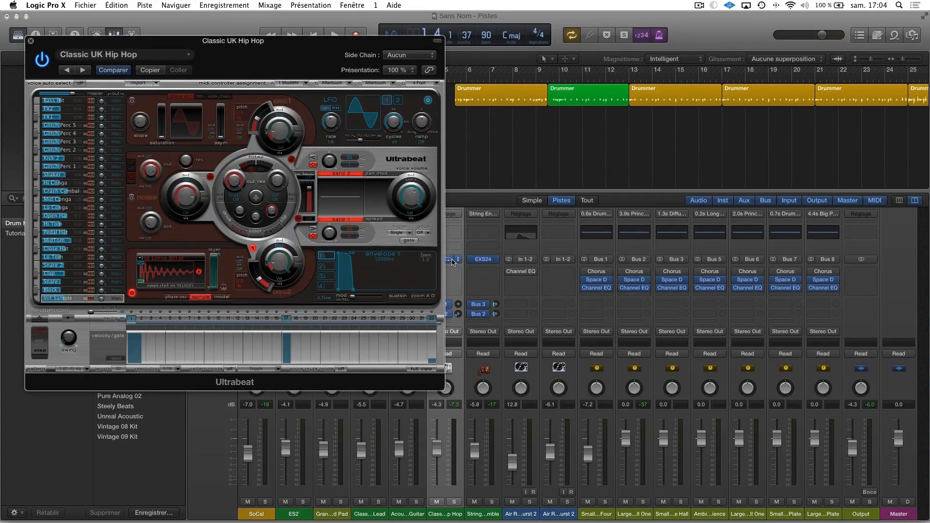
left_click(459, 262)
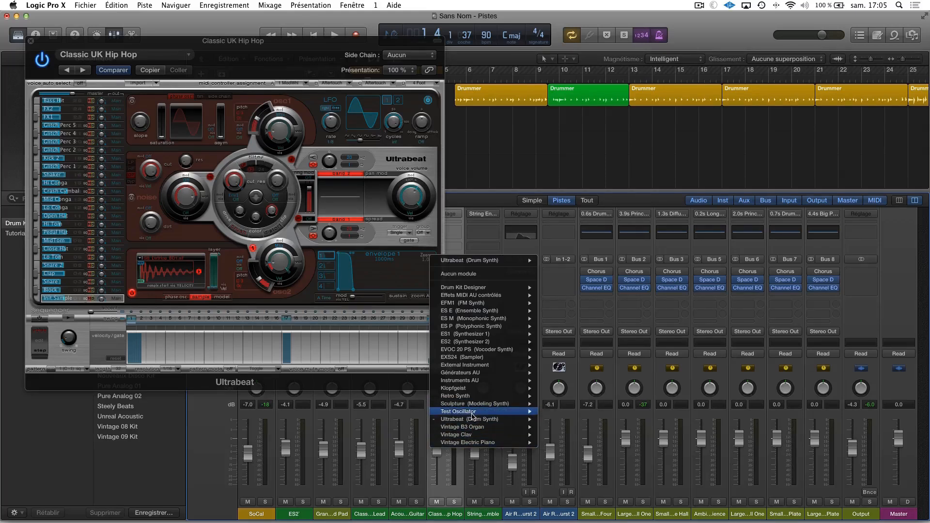
mouse_move(475, 406)
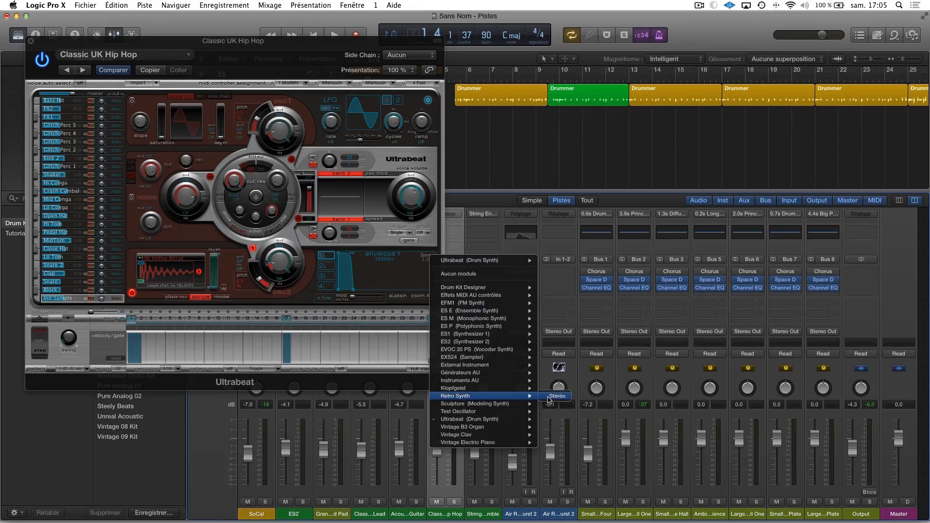
left_click(557, 396)
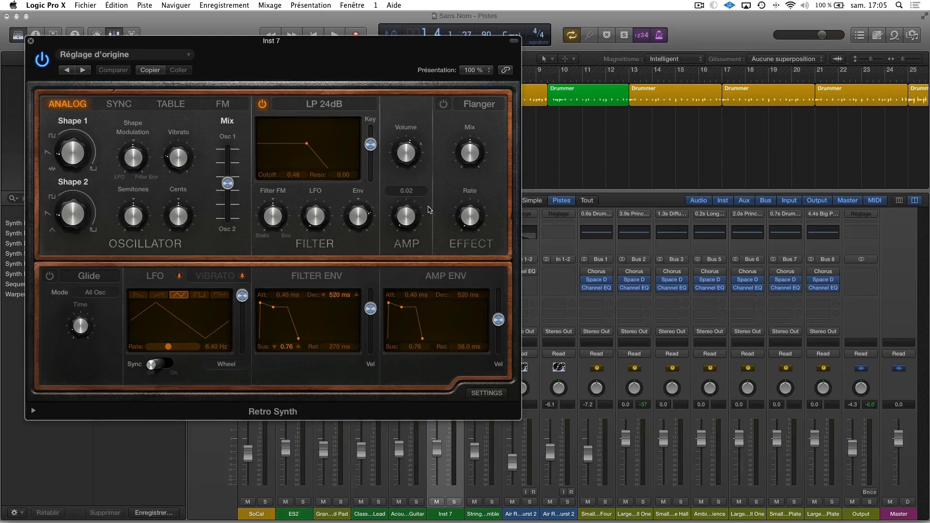
- Try Retro Synth's Flanger and the Shape 1 and Shape 2 controls, and shift the oscillator mix slightly towards Osc 1
left_click(446, 104)
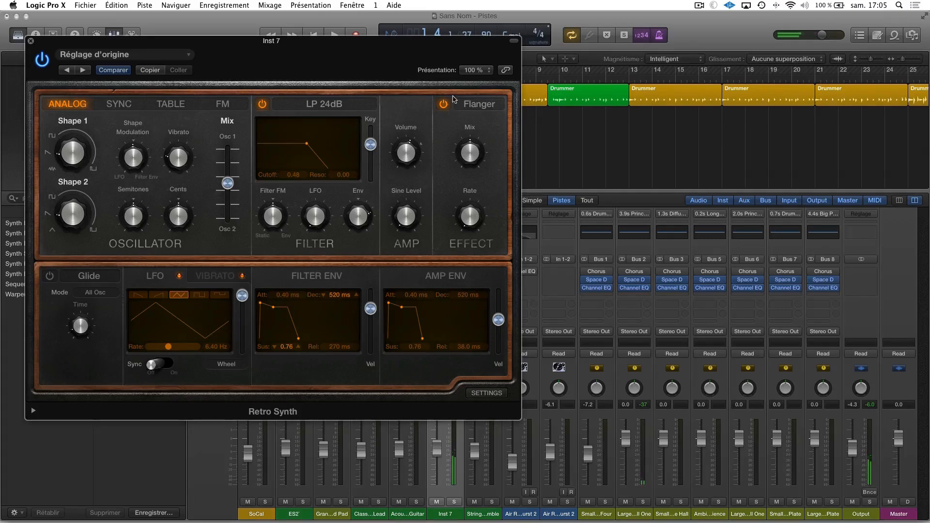
left_click(443, 105)
mouse_move(228, 184)
left_mouse_down()
mouse_move(227, 148)
mouse_move(232, 247)
mouse_move(221, 183)
left_mouse_up()
left_click_drag(80, 145, 87, 258)
left_click_drag(81, 210, 62, 256)
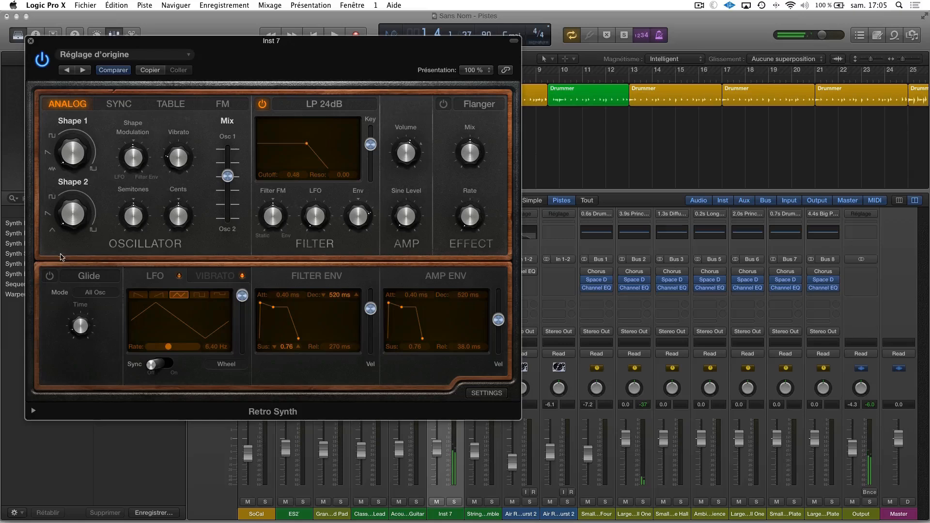
- Enable Glide and reshape both envelopes: Filter Env decay 10.0 s and sustain 0.55, Amp Env decay 10.0 s and sustain 0.42
left_click(49, 275)
left_click_drag(274, 307, 444, 320)
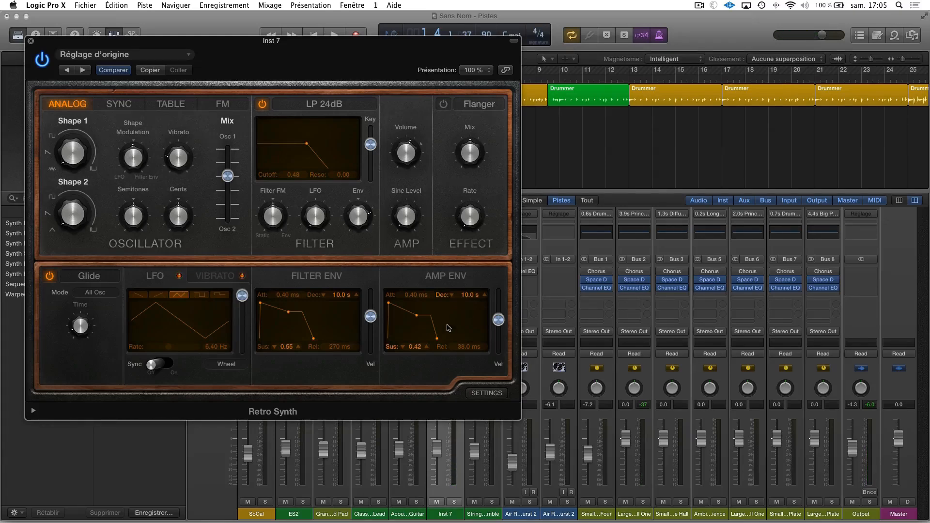
- Try Retro Synth's Antimatter Synth preset, load Bright Strings from Synth Strings, and close the synth window
mouse_move(175, 146)
left_click(88, 71)
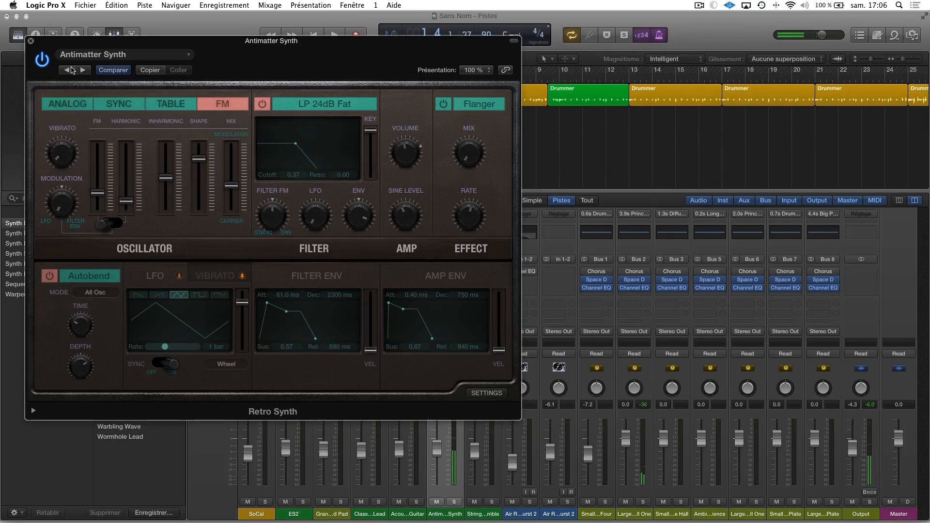
left_click(181, 56)
mouse_move(153, 262)
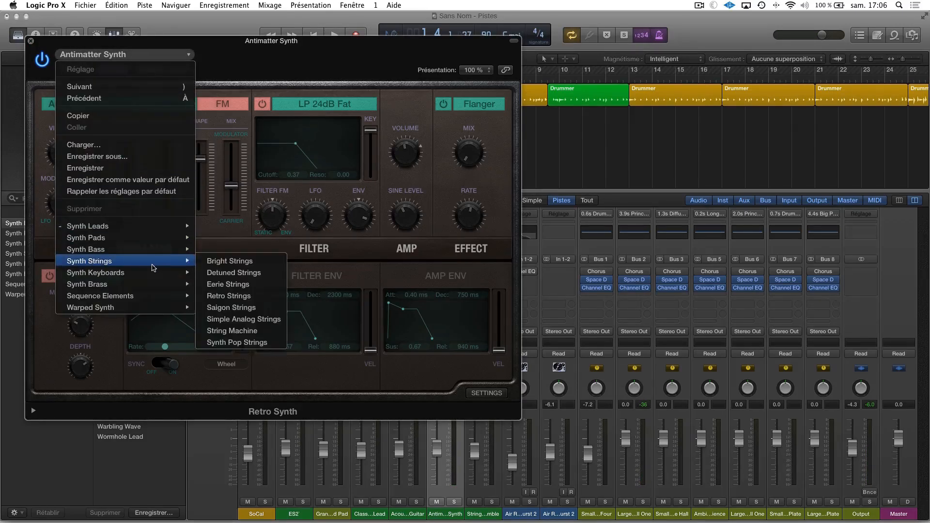
left_click(250, 260)
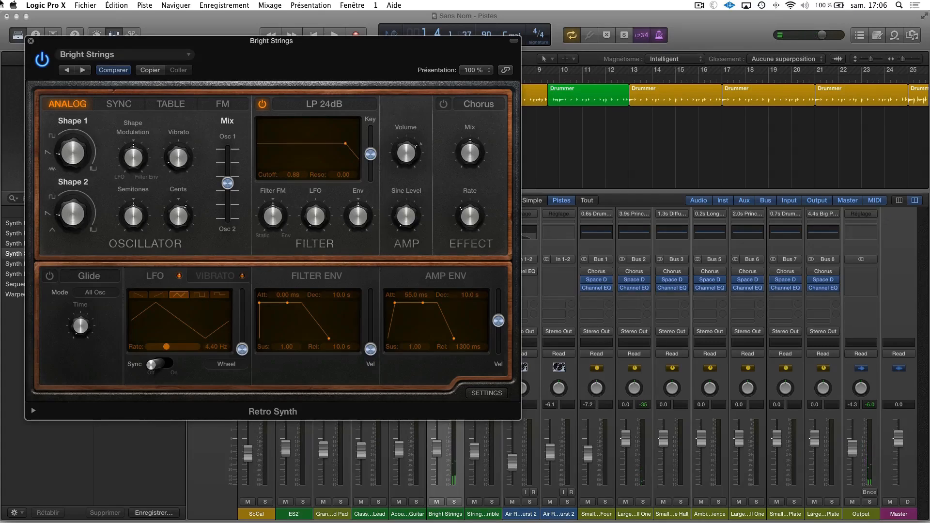
left_click(31, 42)
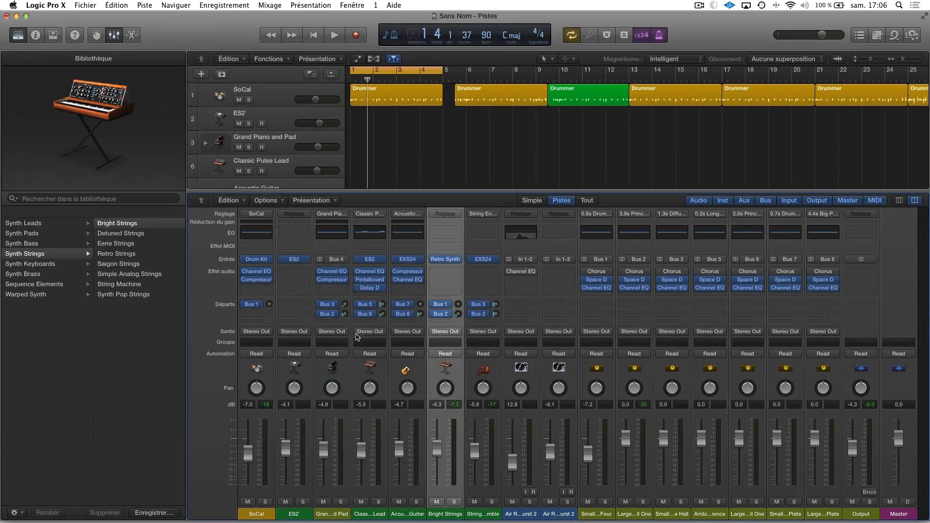
- Replace Retro Synth on the Bright Strings channel with EXS24 (Sampler) in stereo
mouse_move(487, 261)
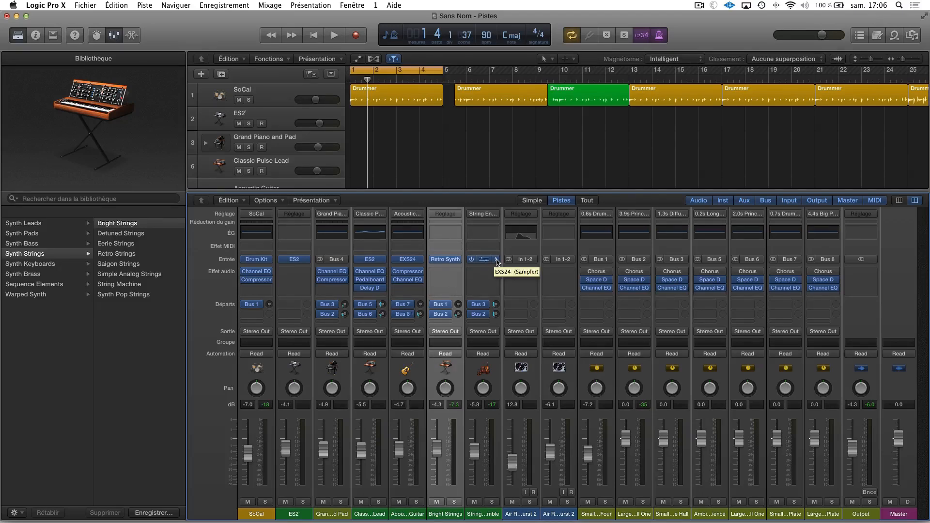
left_click(459, 261)
mouse_move(461, 381)
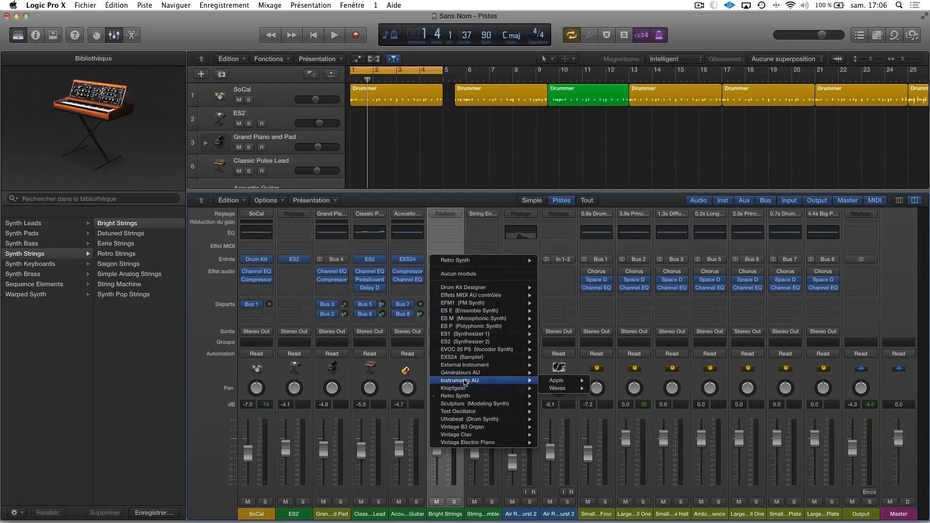
mouse_move(569, 383)
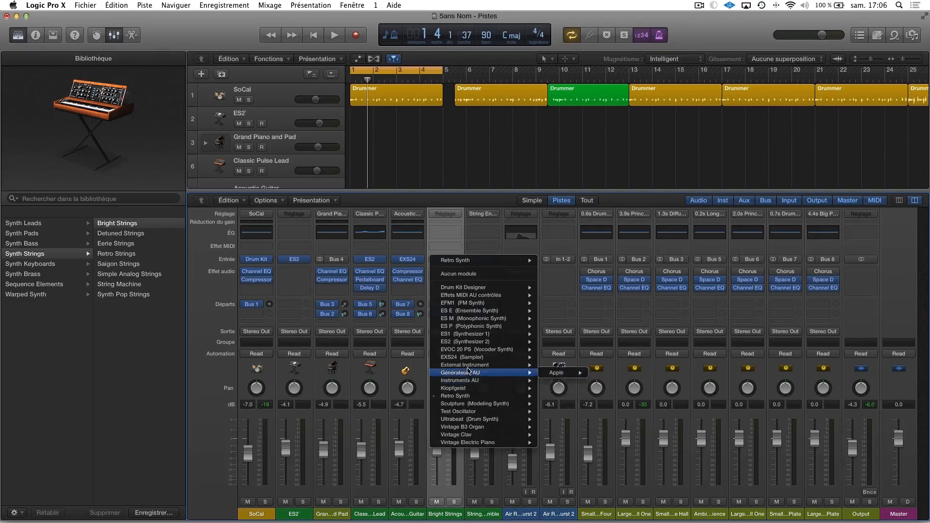
mouse_move(468, 360)
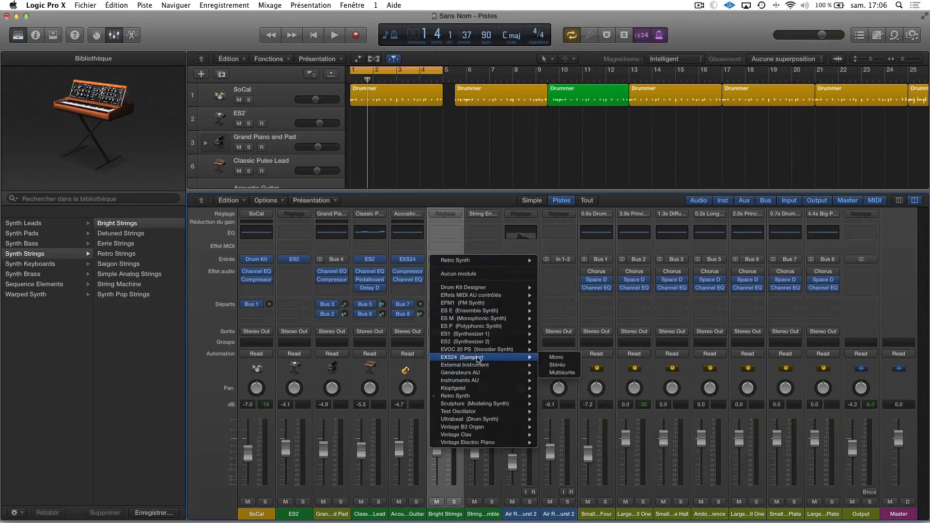
left_click(561, 365)
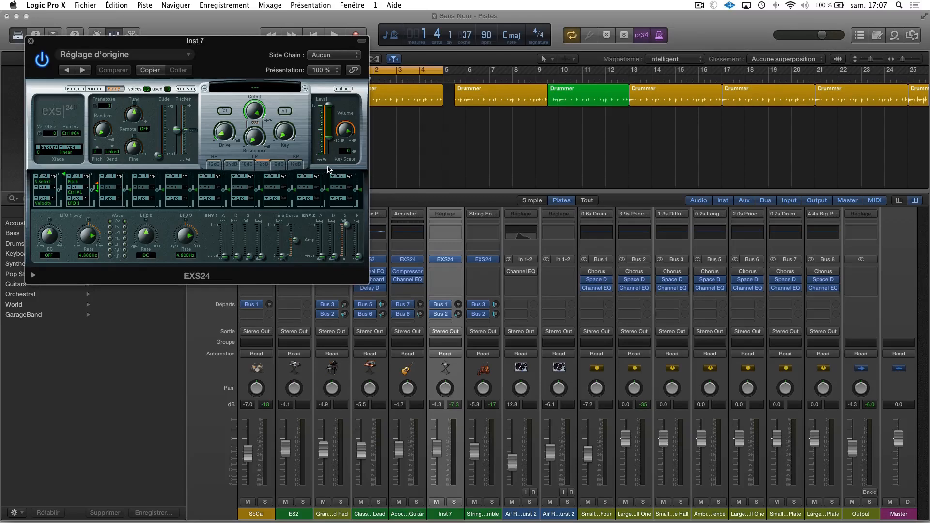
- Try EXS24's band-pass filter, switch to the low-pass mode beside it, and check the plug-in's settings list for presets
left_click(296, 165)
left_click(282, 165)
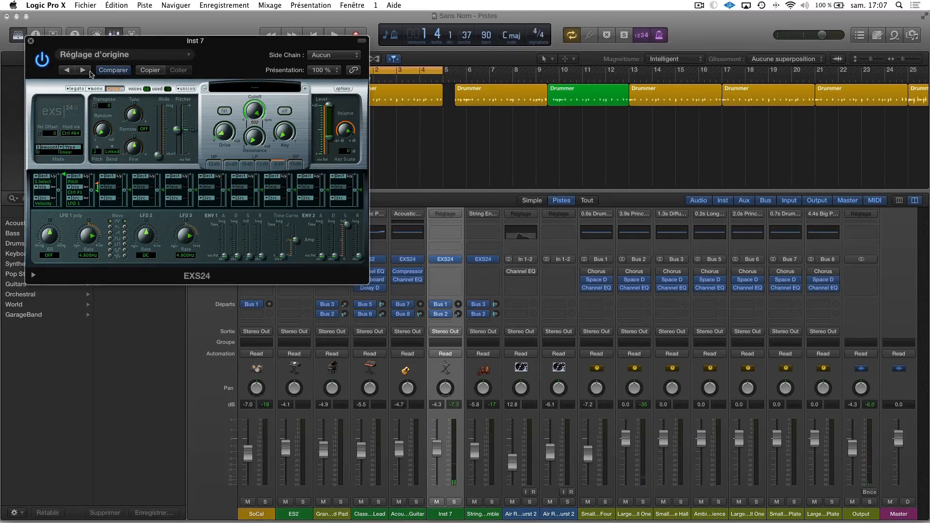
left_click(165, 55)
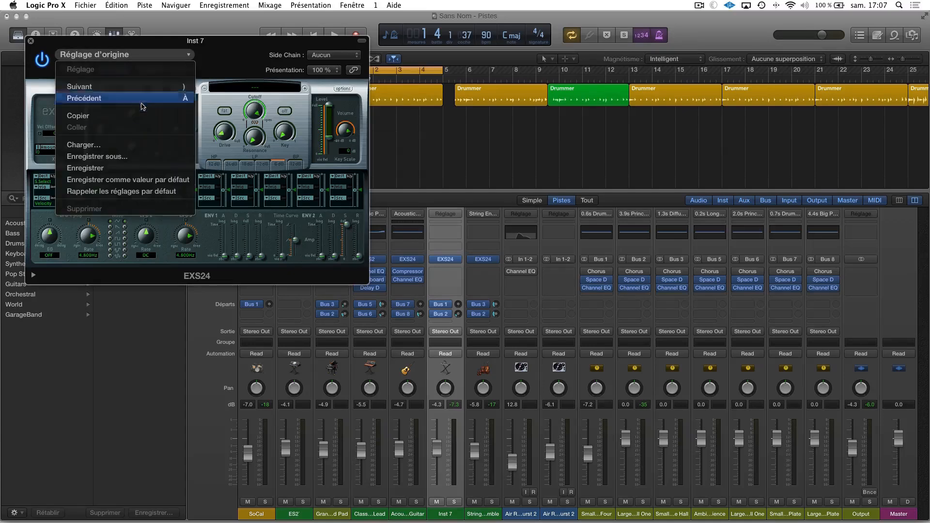
left_click(143, 56)
left_click(122, 56)
left_click(119, 57)
left_click(117, 57)
left_click(109, 62)
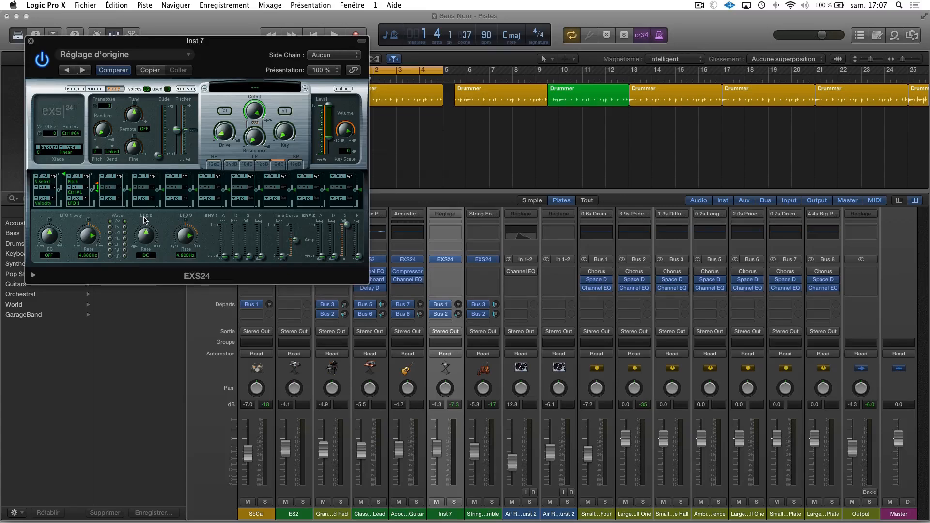
- Raise EXS24's LFO 3 rate to 9.700 Hz
left_click_drag(183, 239, 195, 213)
left_click(187, 57)
left_click(187, 57)
- Open the general preferences (Générales) of Logic Pro X
left_click(85, 5)
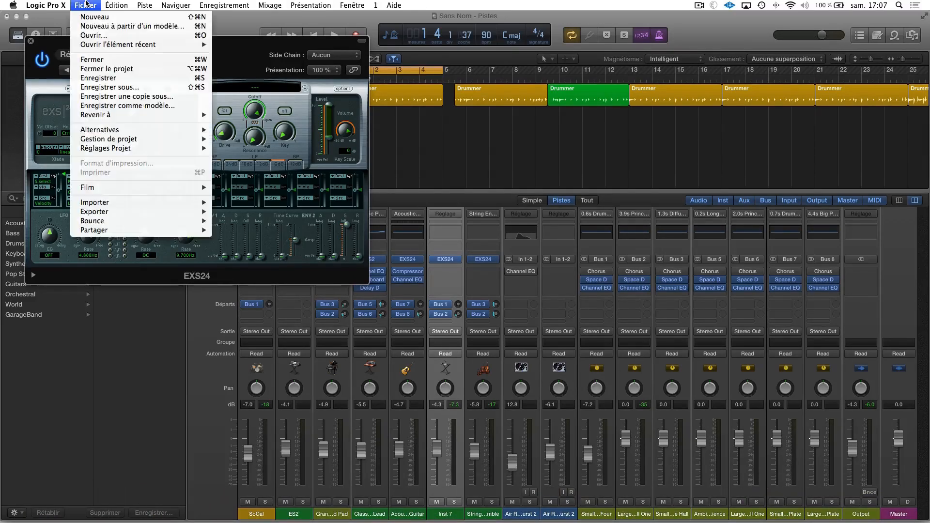
mouse_move(40, 4)
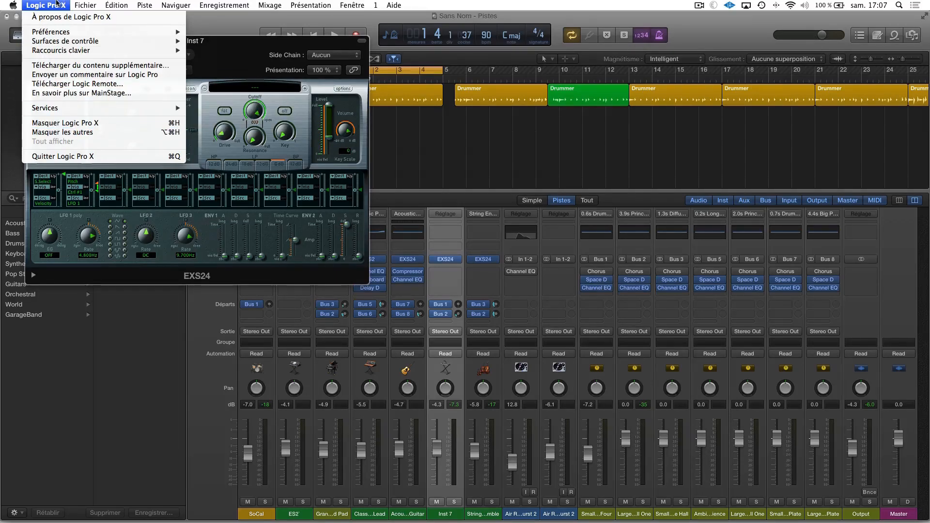
left_click(66, 33)
left_click(58, 4)
mouse_move(59, 34)
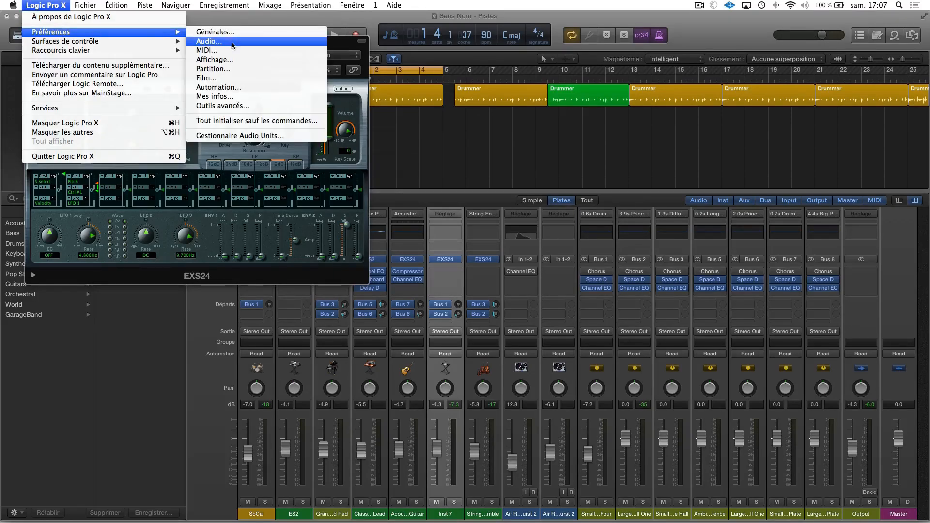
left_click(216, 32)
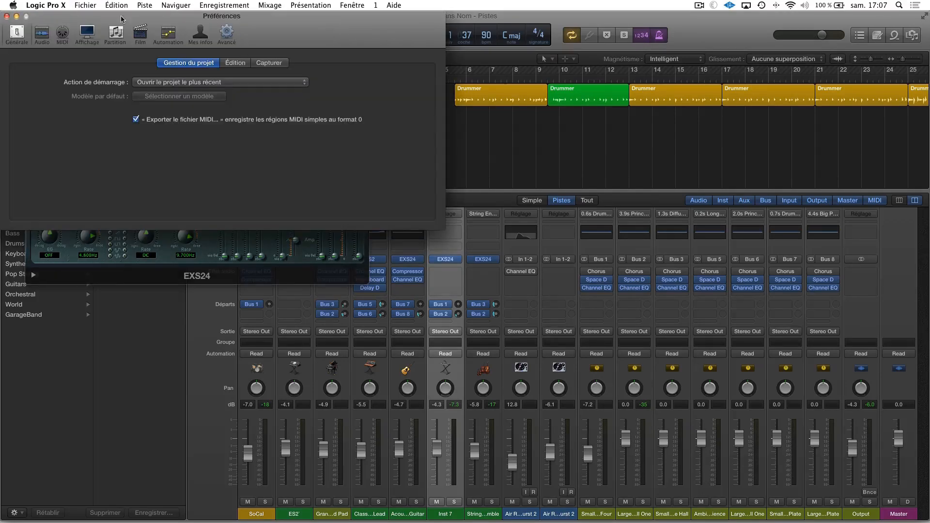
- Look through the Mes infos and Avancé preferences and return to the Générales project management settings
left_click(200, 33)
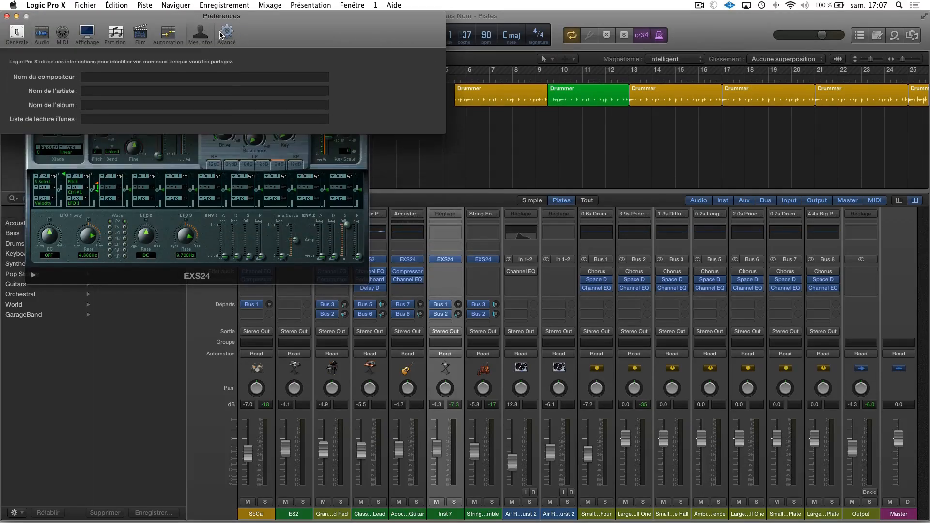
left_click(227, 33)
left_click(21, 37)
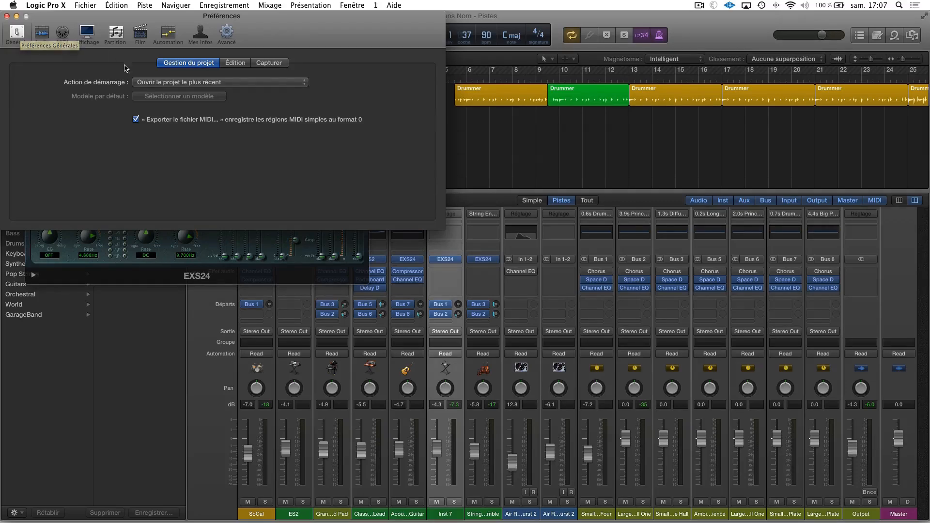
- Check the startup action choices in the Générales preferences and the I/O buffer size choices in the Audio device preferences
left_click(160, 82)
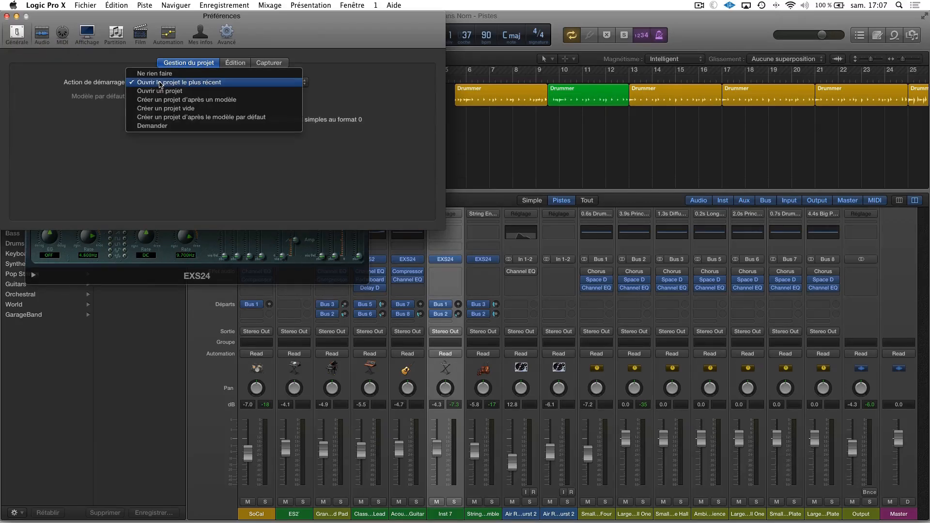
left_click(40, 34)
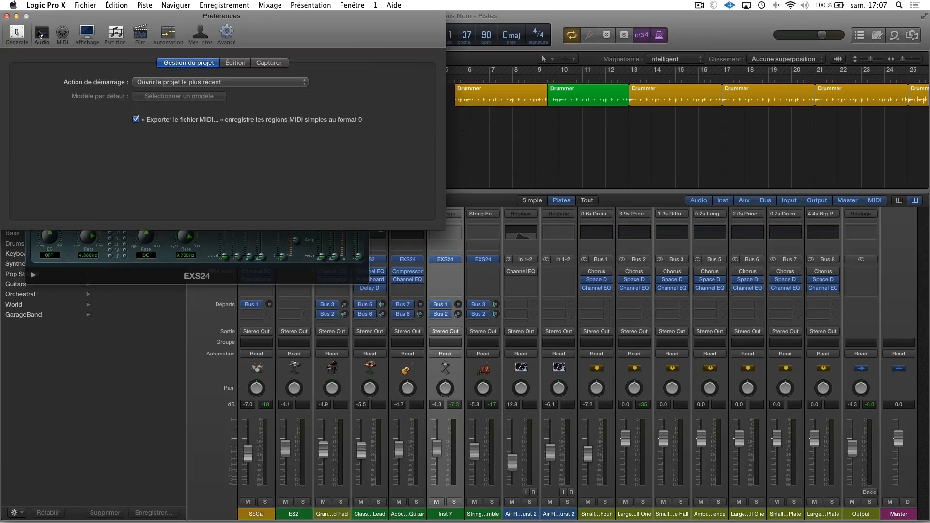
left_click(40, 34)
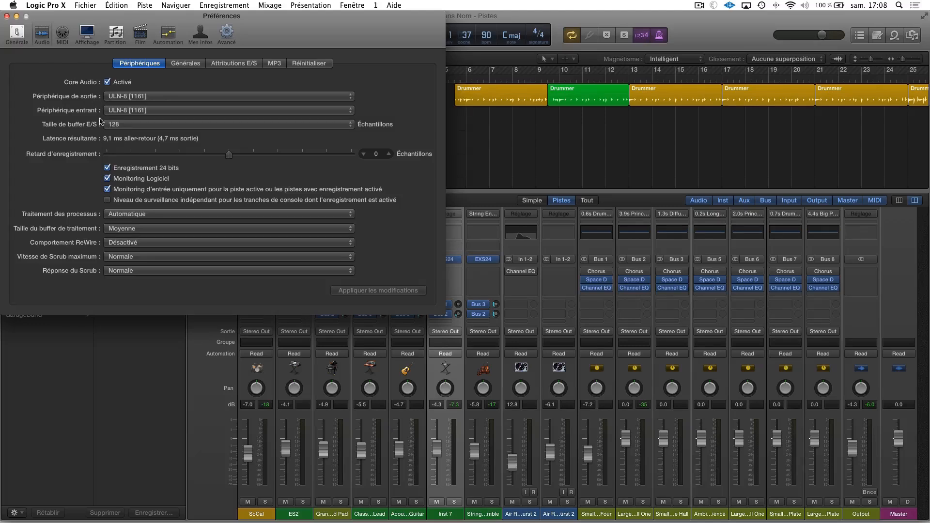
left_click(119, 127)
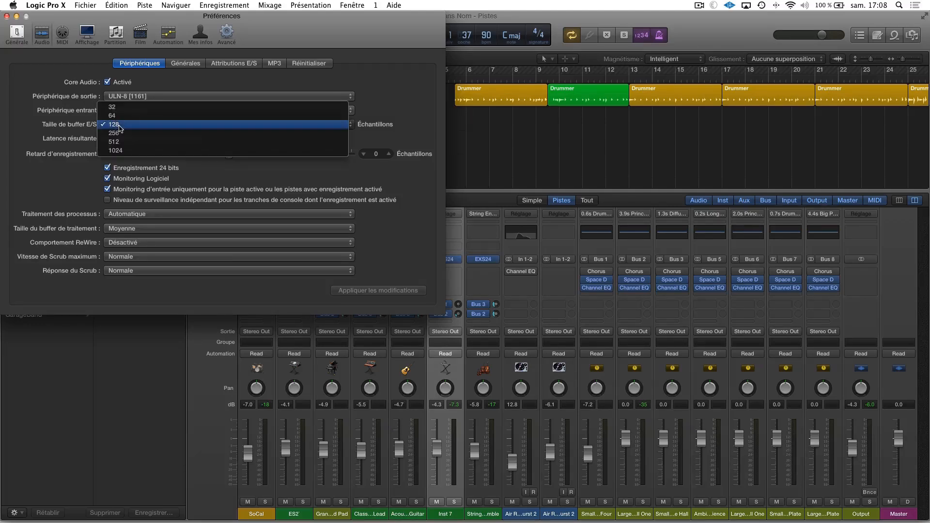
left_click(71, 124)
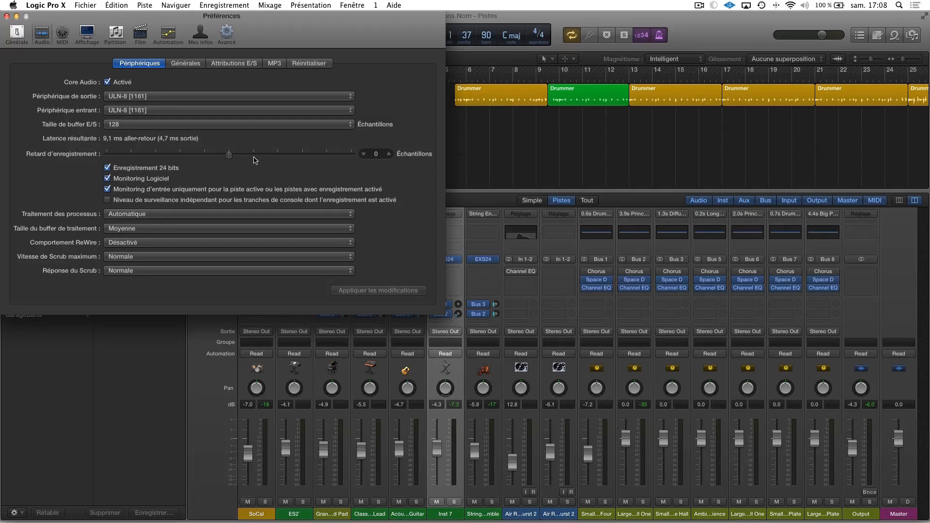
- Check the options for process handling, processing buffer size and ReWire behaviour in the Audio device preferences
left_click(139, 216)
left_click(139, 215)
left_click(125, 233)
left_click(90, 229)
left_click(120, 245)
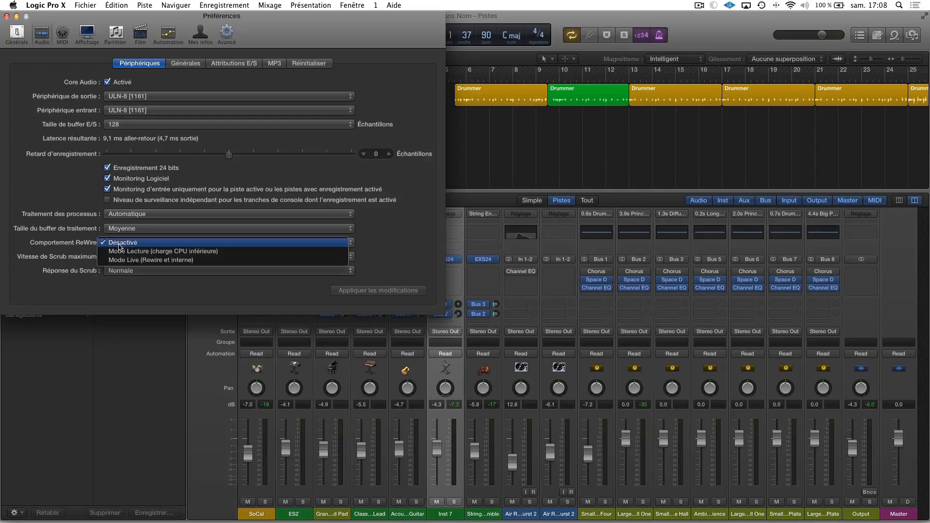
left_click(83, 242)
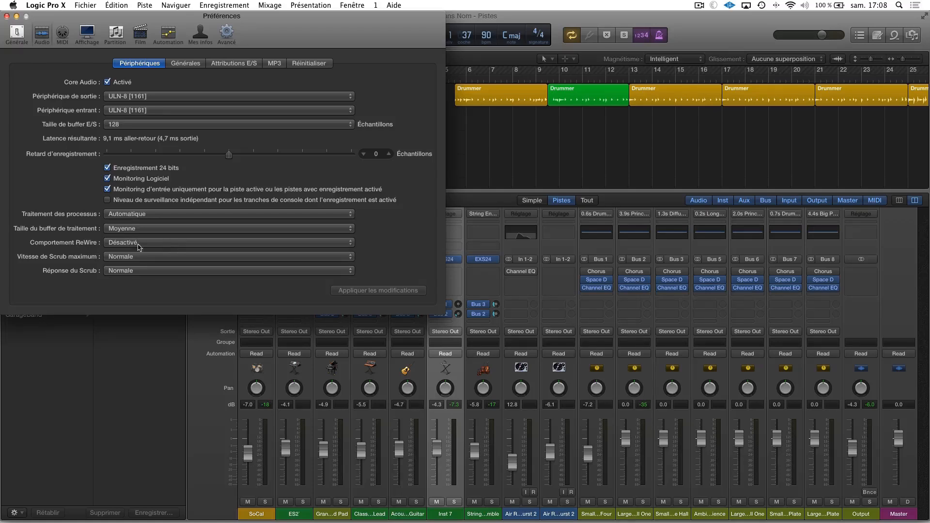
- Look through the MIDI, Affichage and Partition preferences
left_click(57, 37)
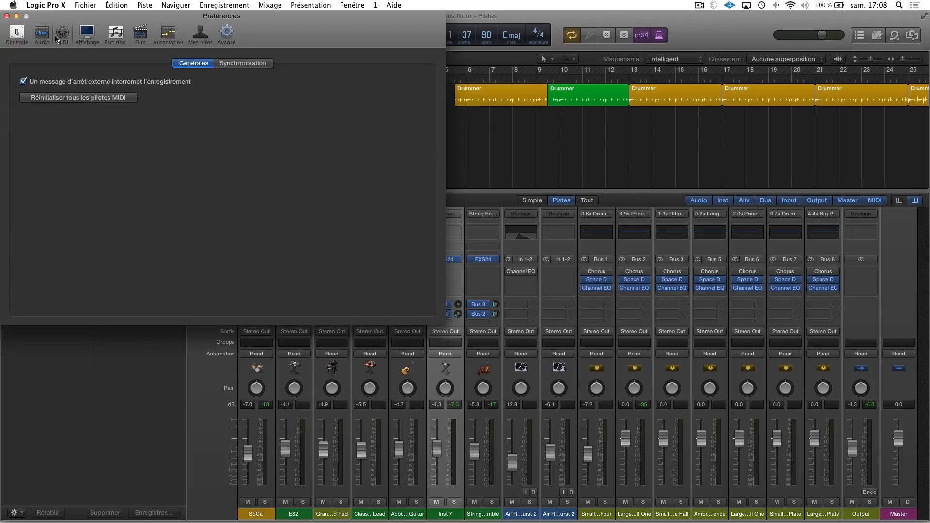
left_click(85, 33)
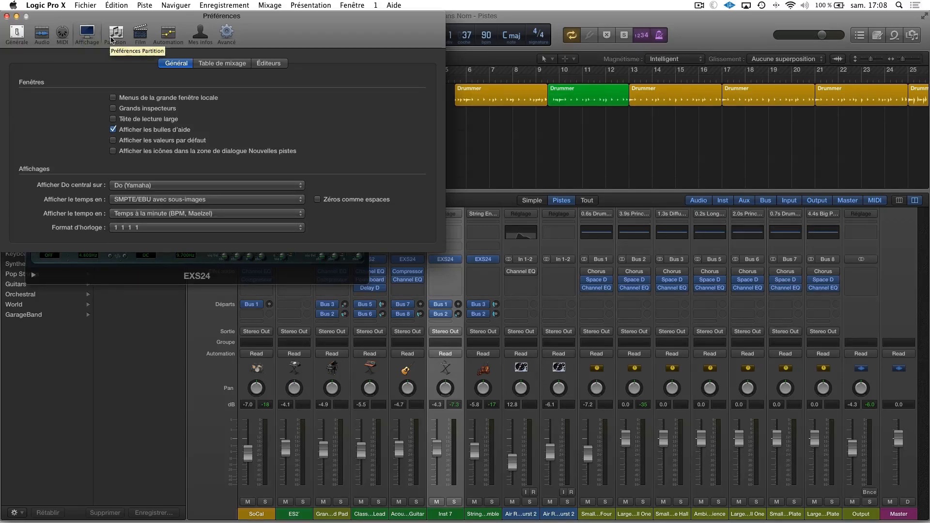
left_click(116, 34)
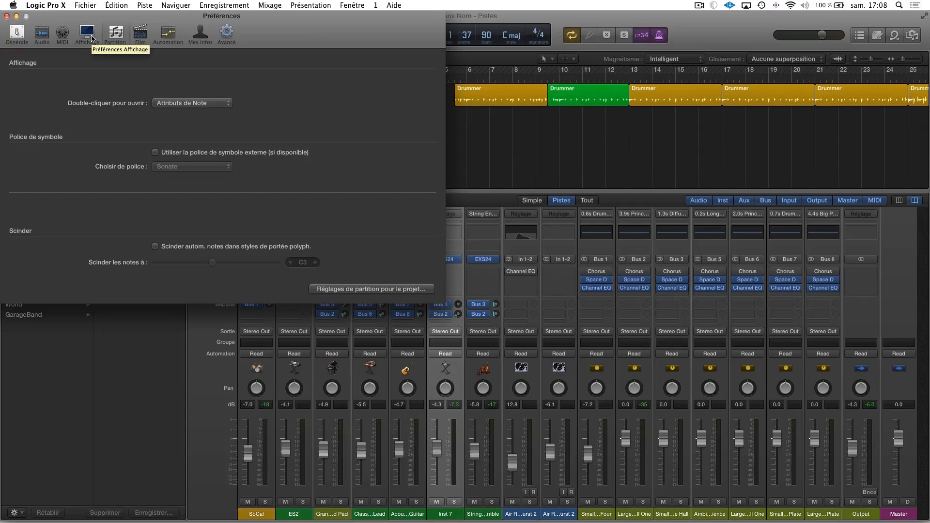
left_click(87, 34)
left_click(116, 34)
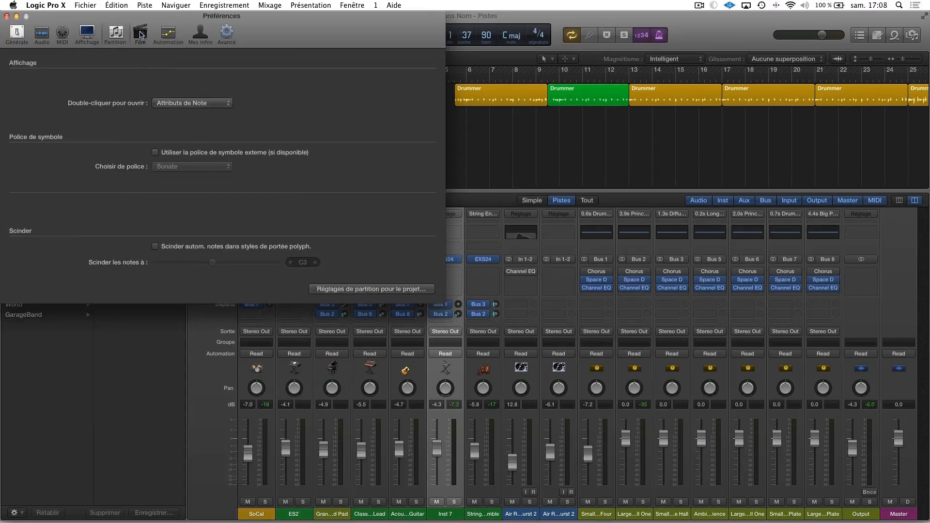
- Look through the Film, Automation and Mes infos preferences
left_click(140, 34)
left_click(158, 35)
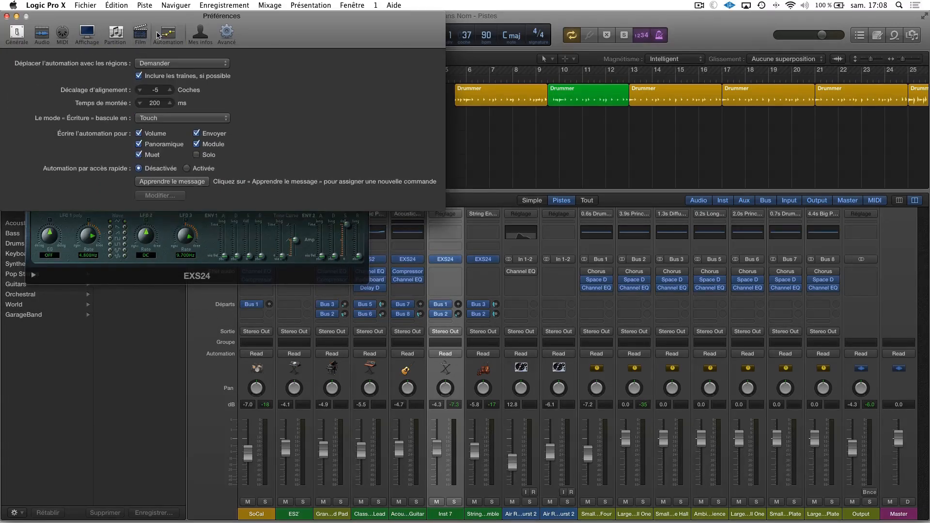
left_click(145, 34)
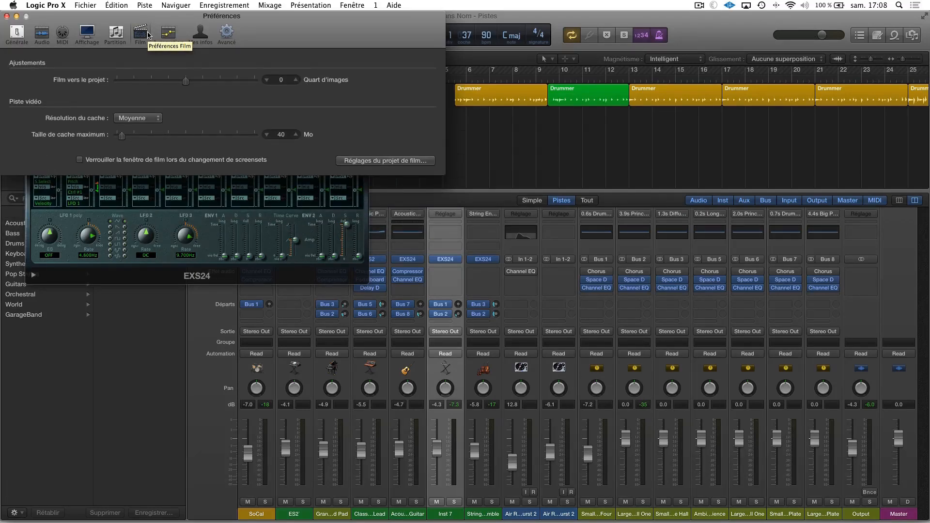
left_click(168, 34)
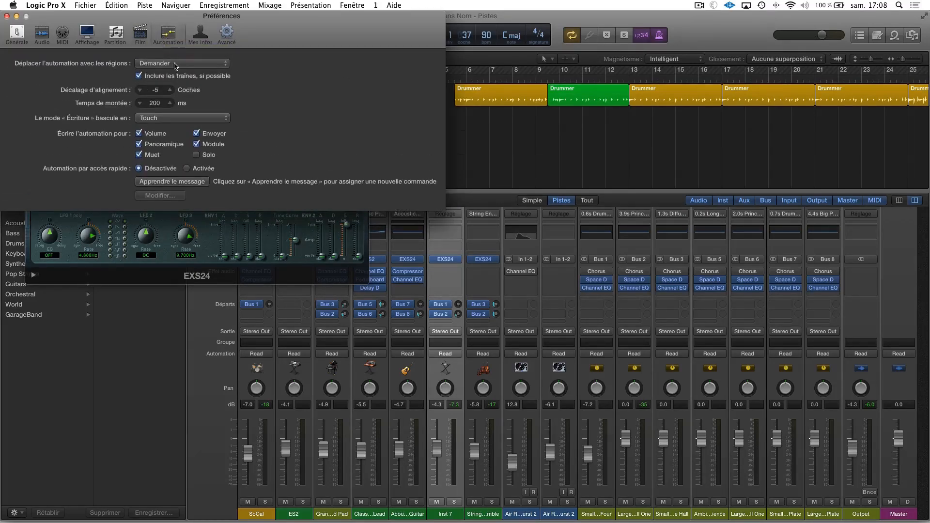
left_click(199, 34)
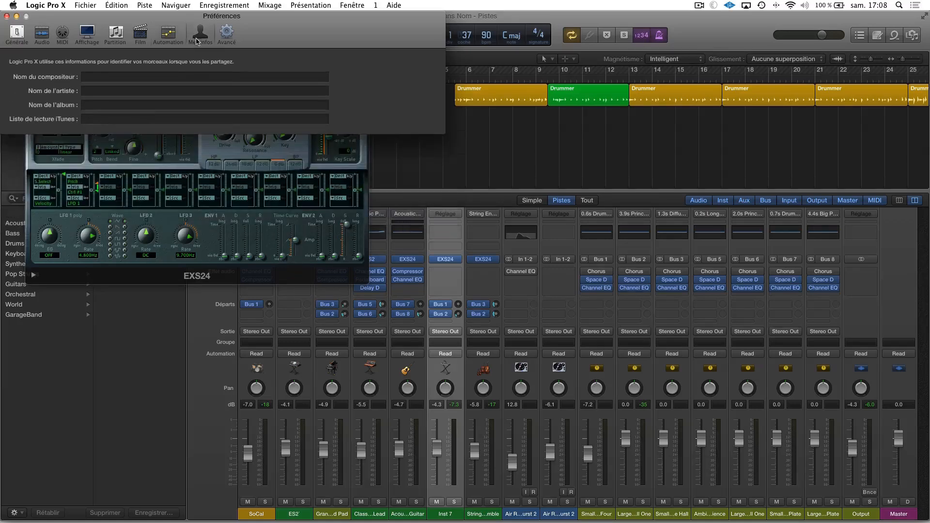
- Turn off Édition avancée in the Avancé preferences and move the EXS24 window clear of the preferences
left_click(225, 35)
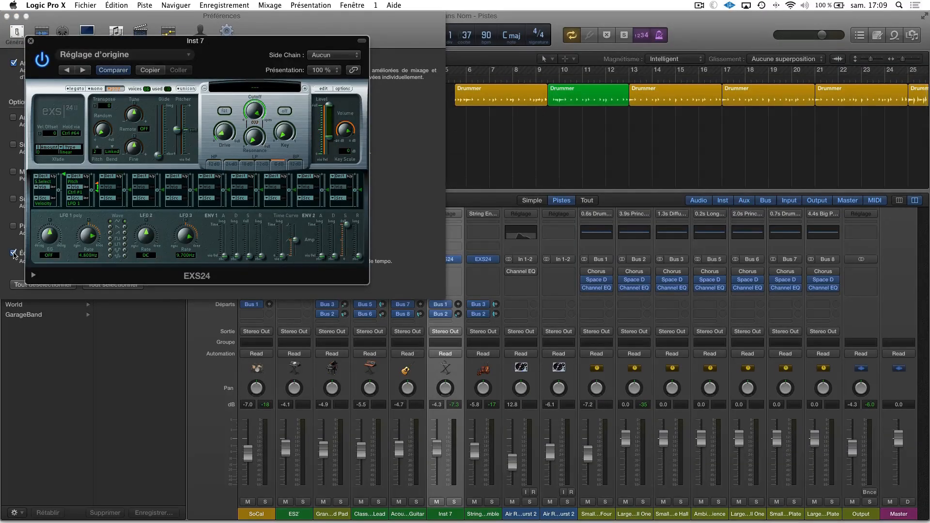
left_click(14, 254)
left_click_drag(88, 44, 579, 72)
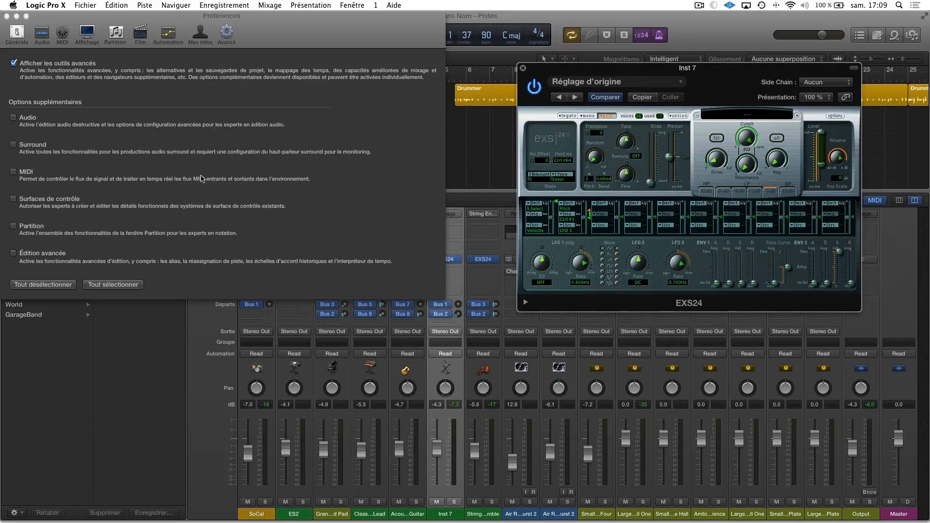
- View the Mes infos preferences again and return to the Avancé preferences
left_click(230, 32)
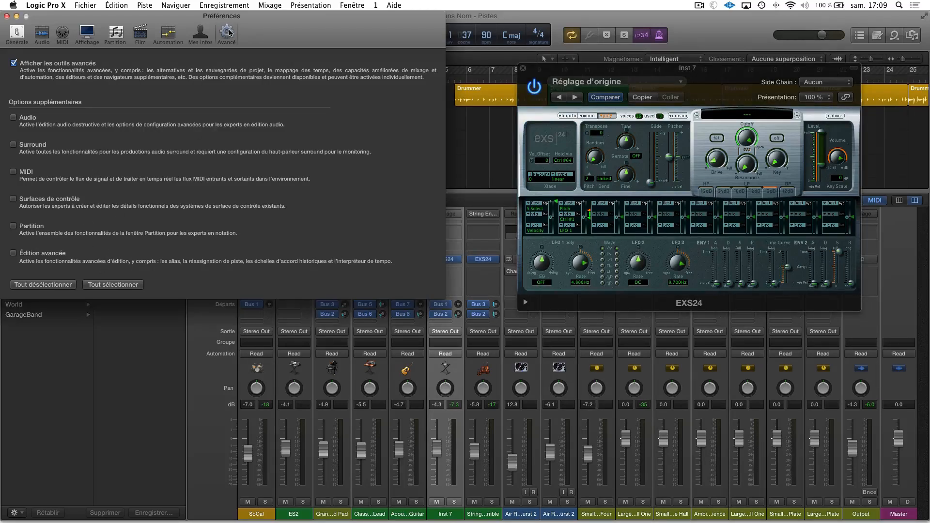
left_click(202, 35)
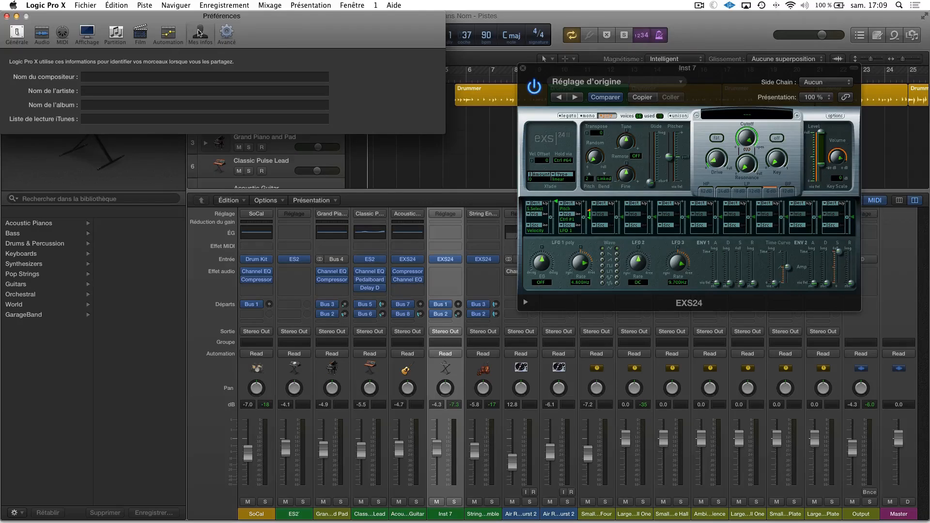
left_click(235, 32)
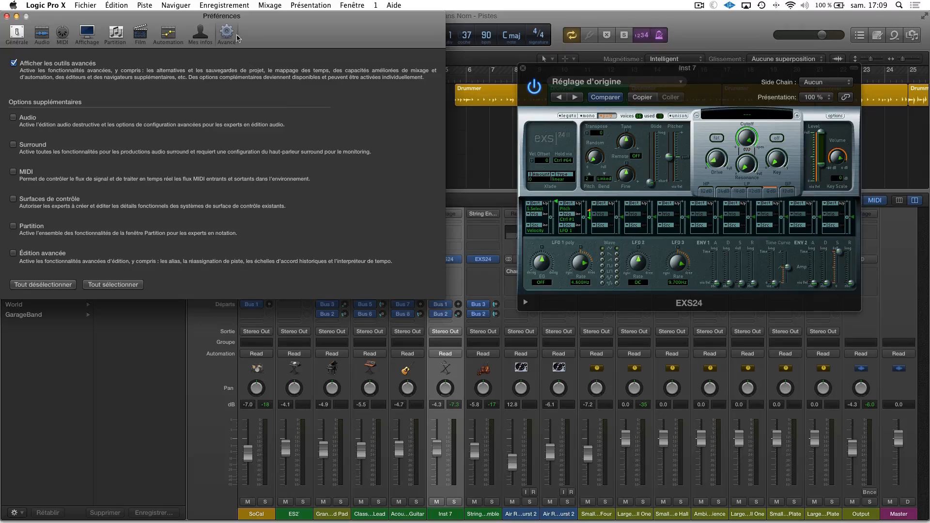
- View the Édition and Capturer settings of the Générales preferences, and close both the preferences and the EXS24 window
left_click(12, 30)
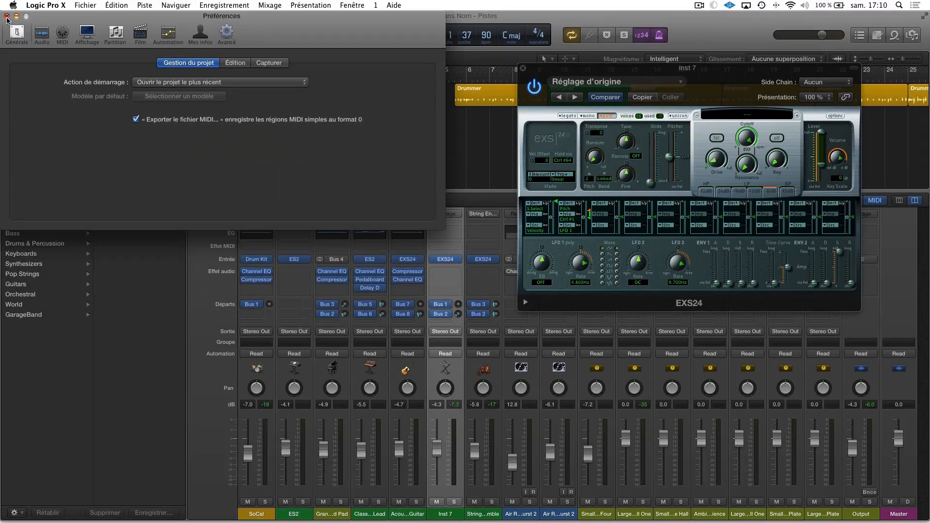
left_click(237, 63)
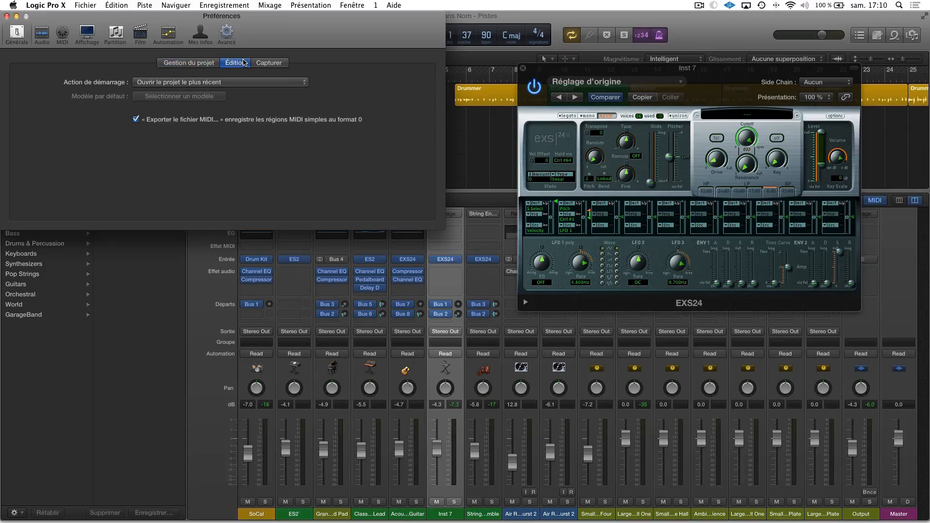
left_click(276, 63)
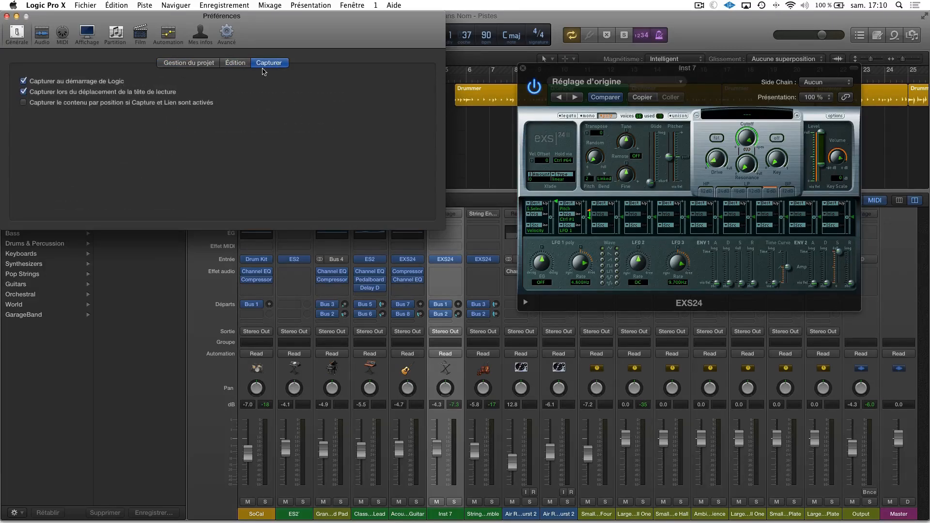
left_click(7, 16)
left_click(523, 68)
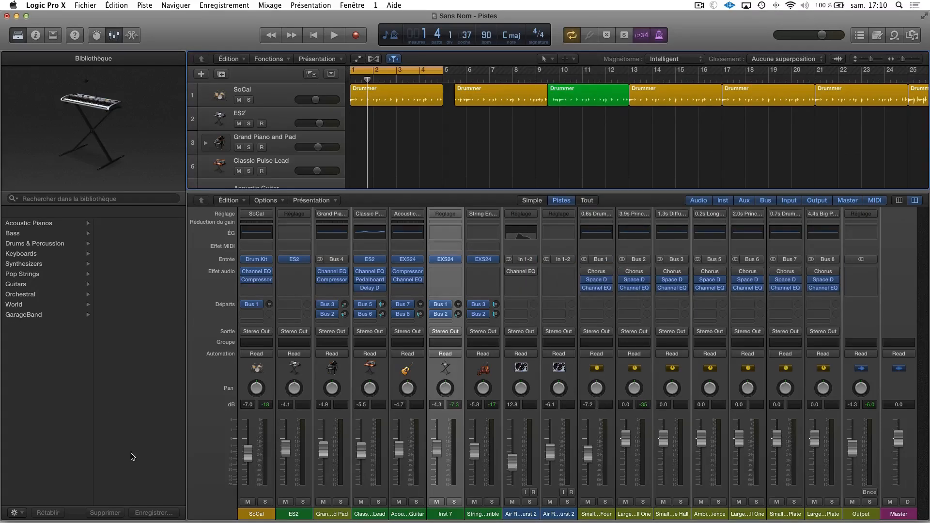